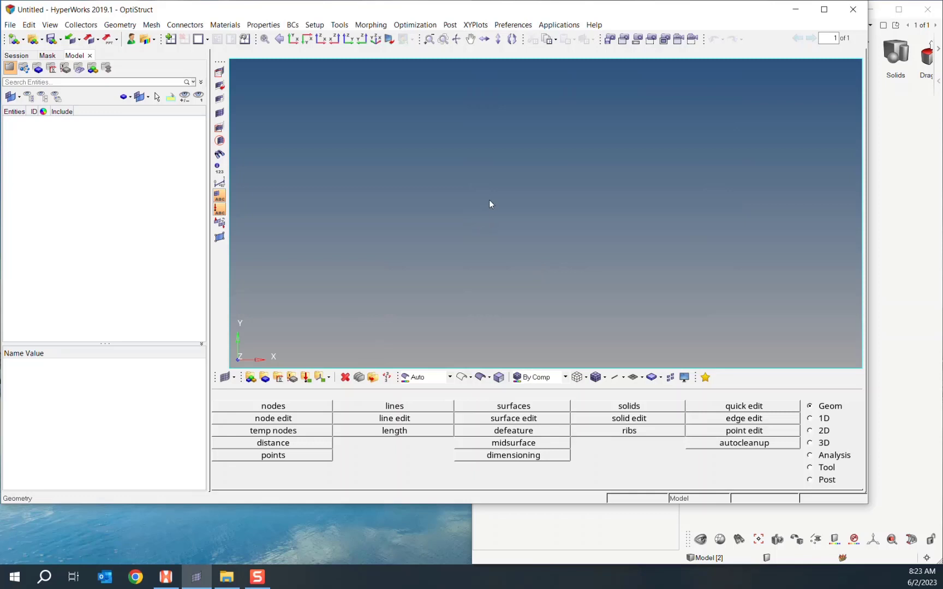
# - Bring HyperWorks 2019.1 to the front and start a geometry import from the File menu
pyautogui.click(897, 228)
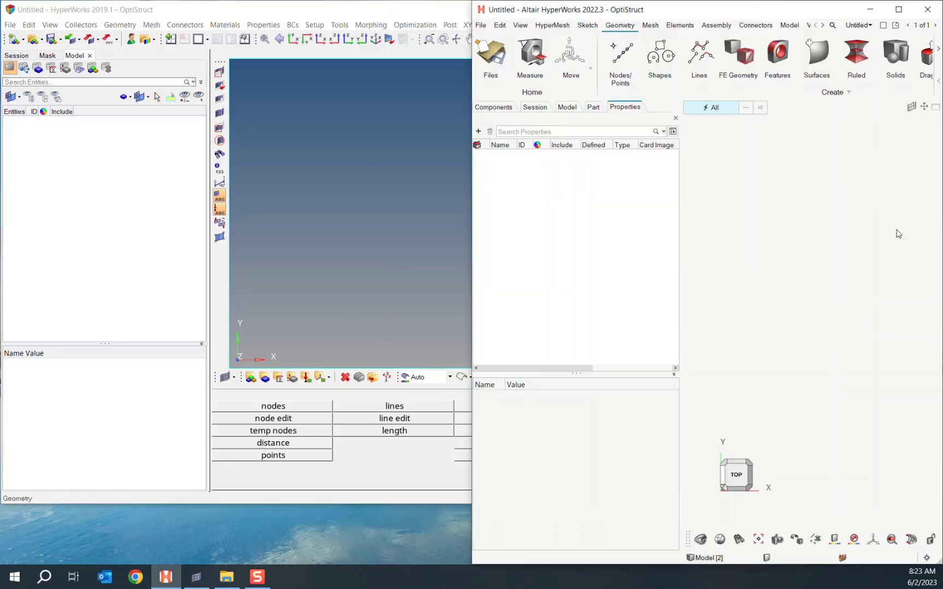
pyautogui.click(411, 213)
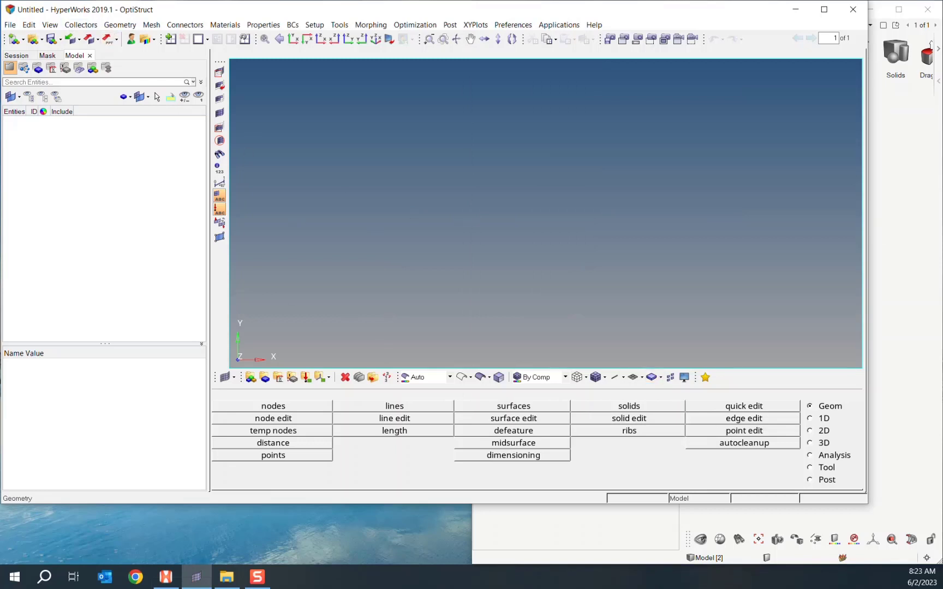
pyautogui.click(10, 25)
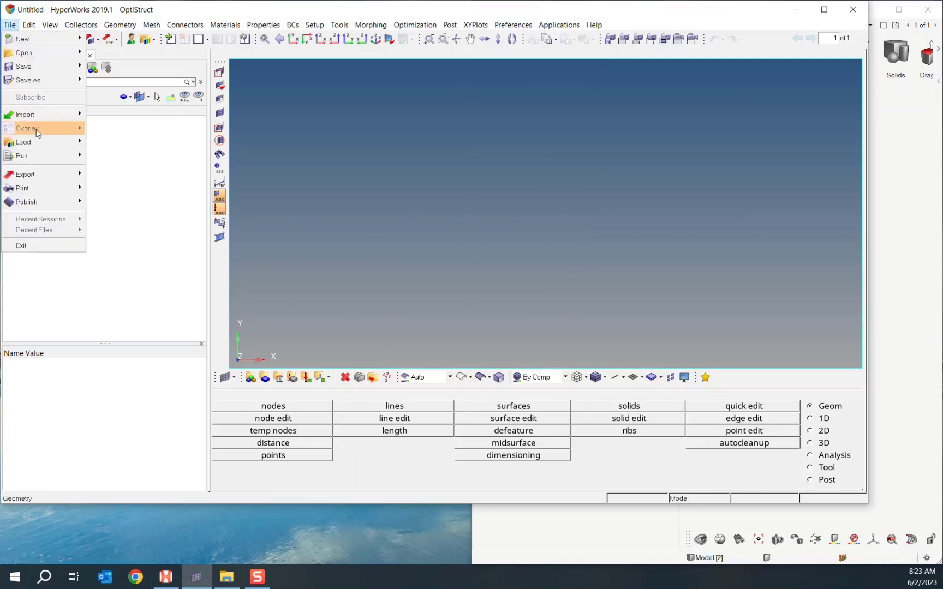
pyautogui.moveTo(55, 119)
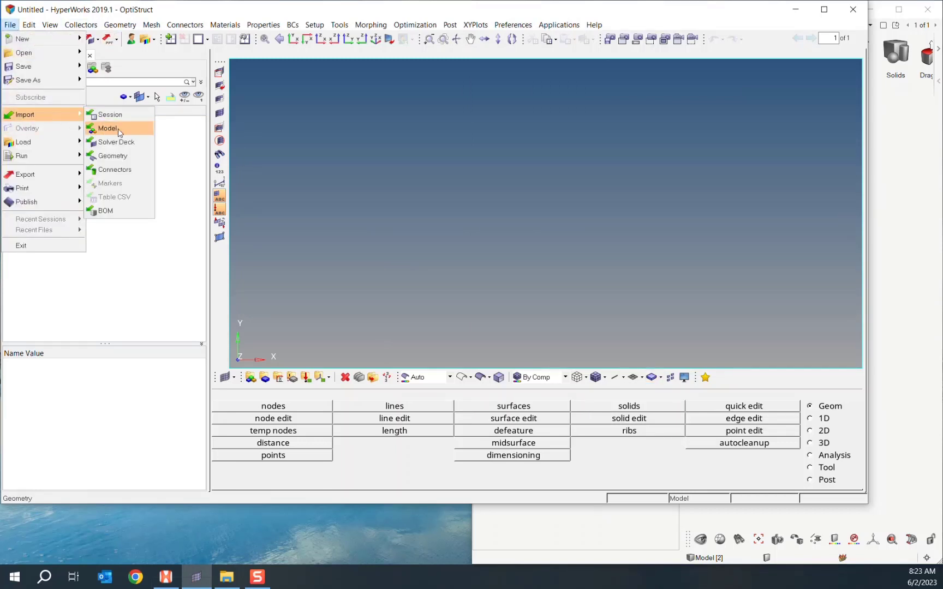
pyautogui.click(111, 155)
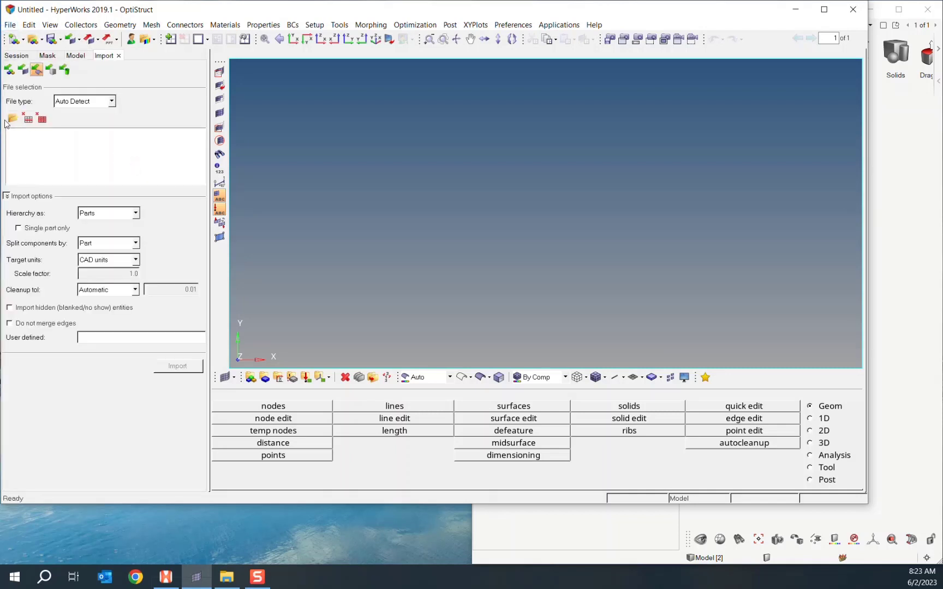
# - Browse to the Stuff folder and import Evotech_Challenge_2D_Shell_20180828.X_T
pyautogui.click(13, 119)
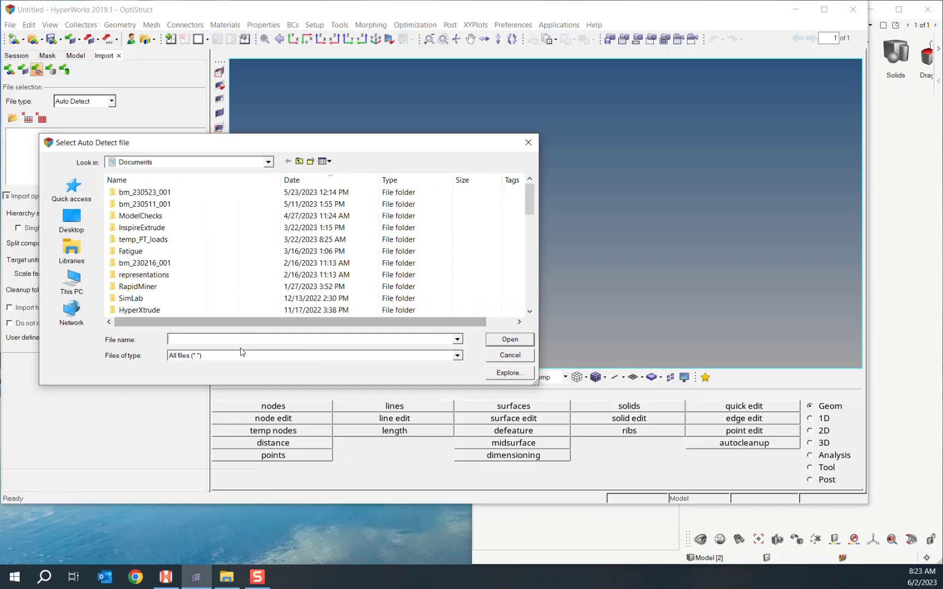
pyautogui.press('Return')
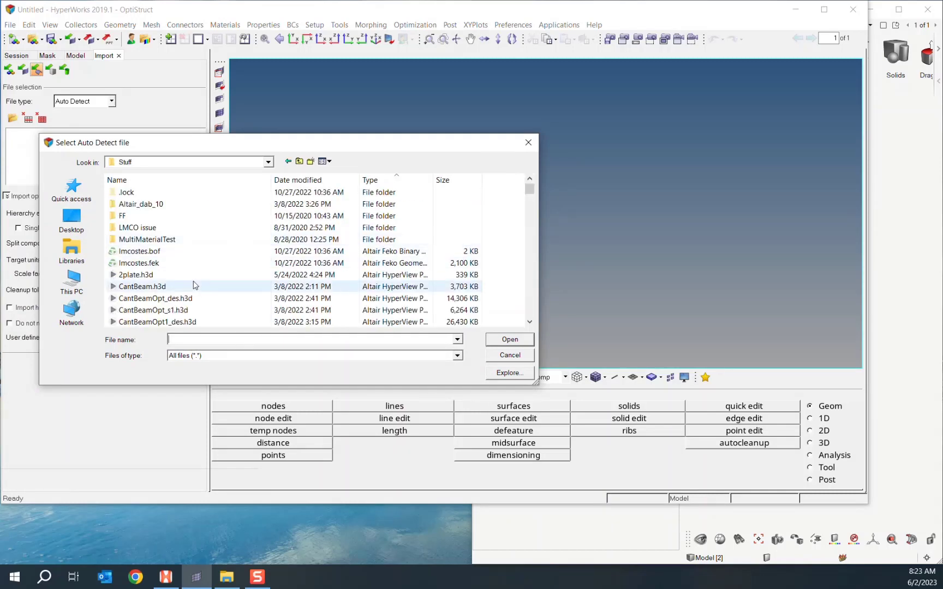
pyautogui.scroll(-15, 208, 281)
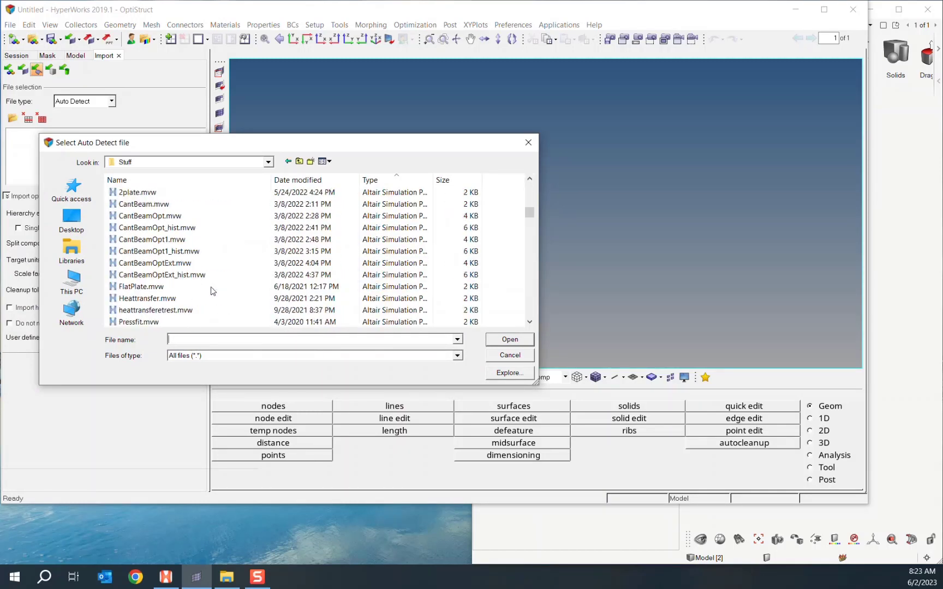
pyautogui.scroll(-10, 213, 291)
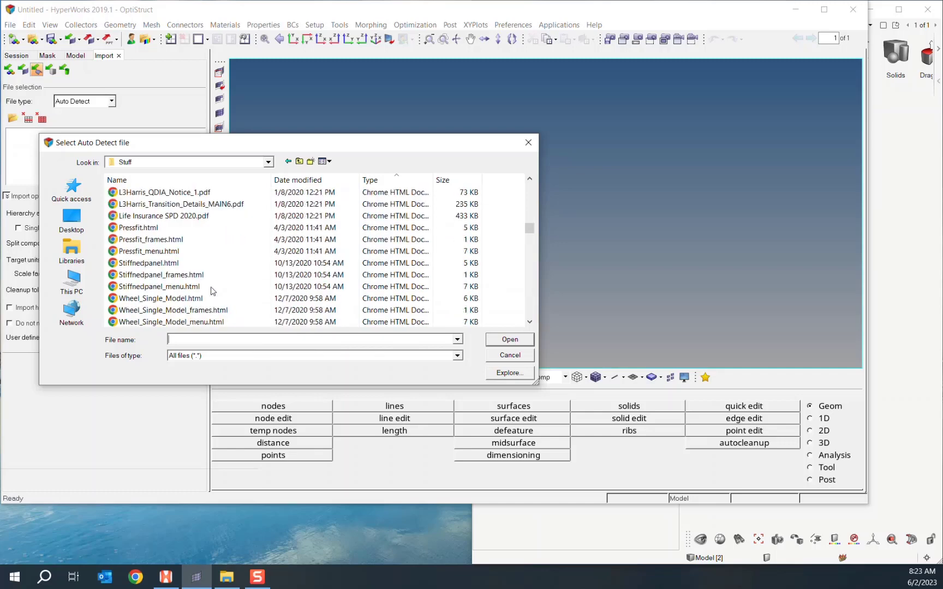
pyautogui.scroll(-12, 213, 291)
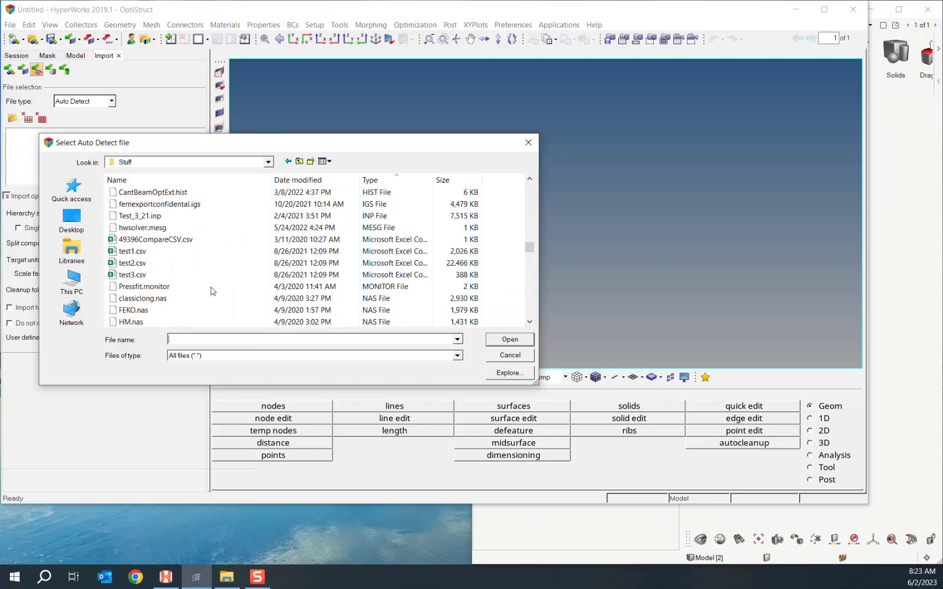
pyautogui.scroll(-12, 213, 290)
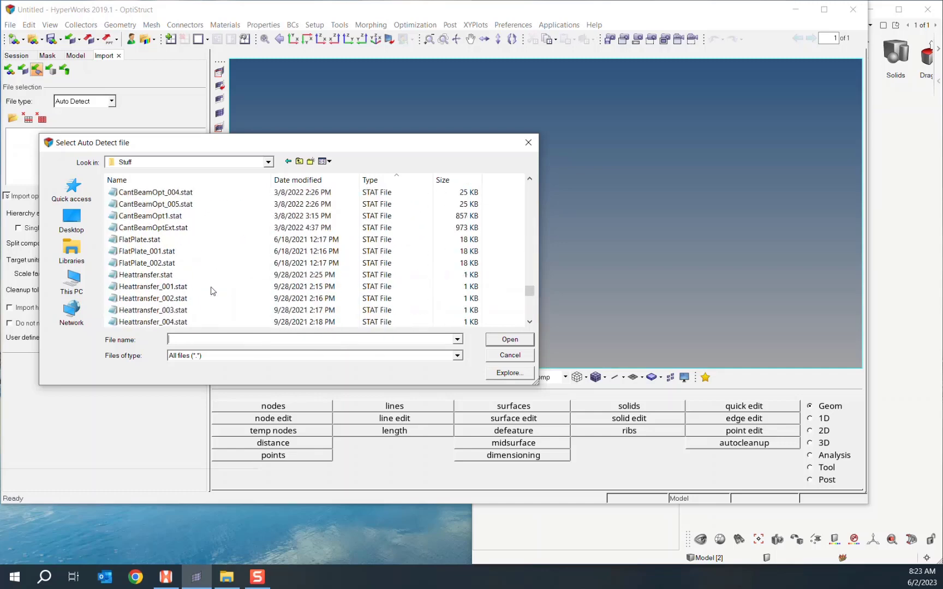
pyautogui.click(213, 288)
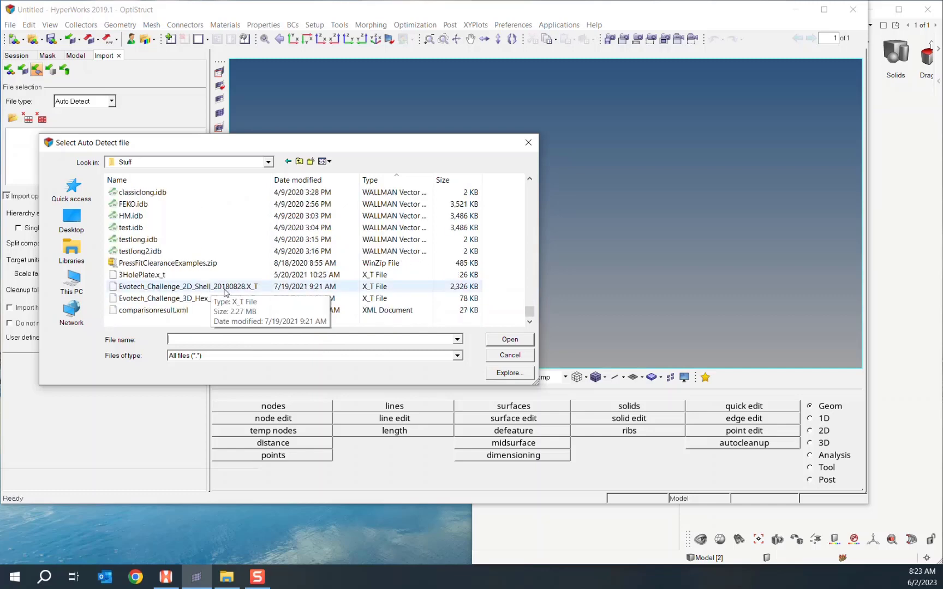
pyautogui.doubleClick(215, 287)
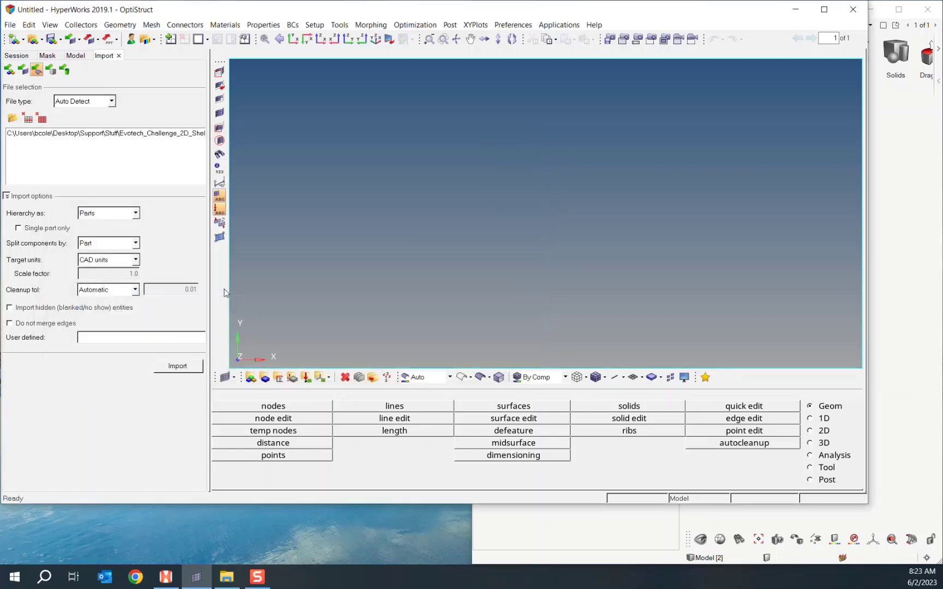
pyautogui.click(178, 374)
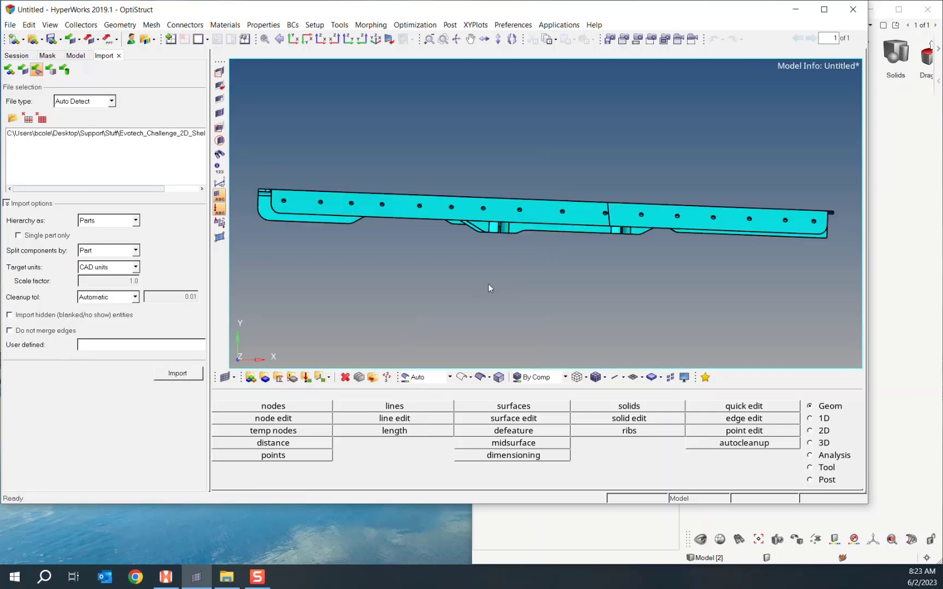
# - Inspect the imported stiffened panel from several angles and close the Import settings
pyautogui.keyDown('ctrl'); pyautogui.moveTo(589, 276); pyautogui.dragTo(545, 182); pyautogui.keyUp('ctrl')
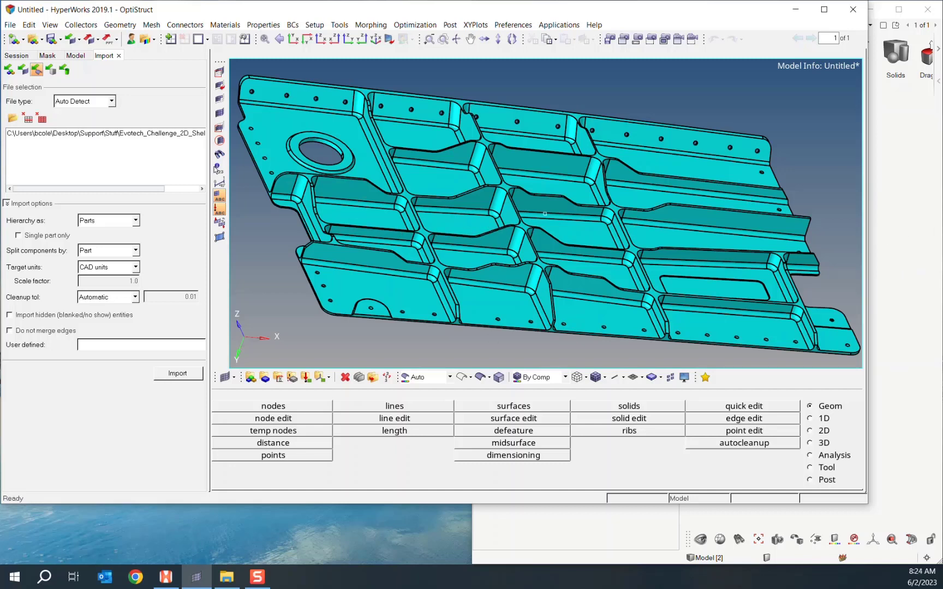
pyautogui.click(118, 55)
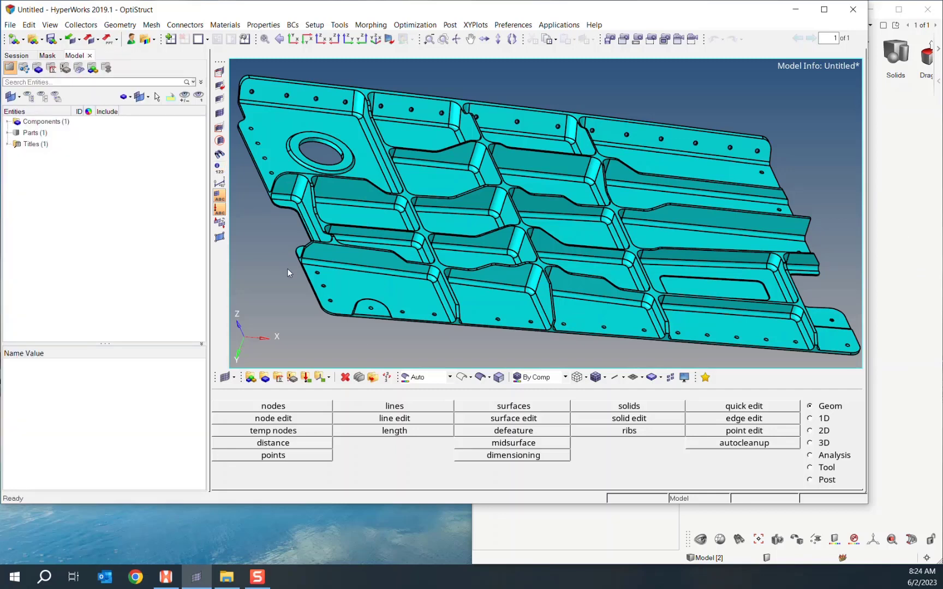
pyautogui.keyDown('ctrl'); pyautogui.moveTo(387, 134); pyautogui.dragTo(411, 195); pyautogui.keyUp('ctrl')
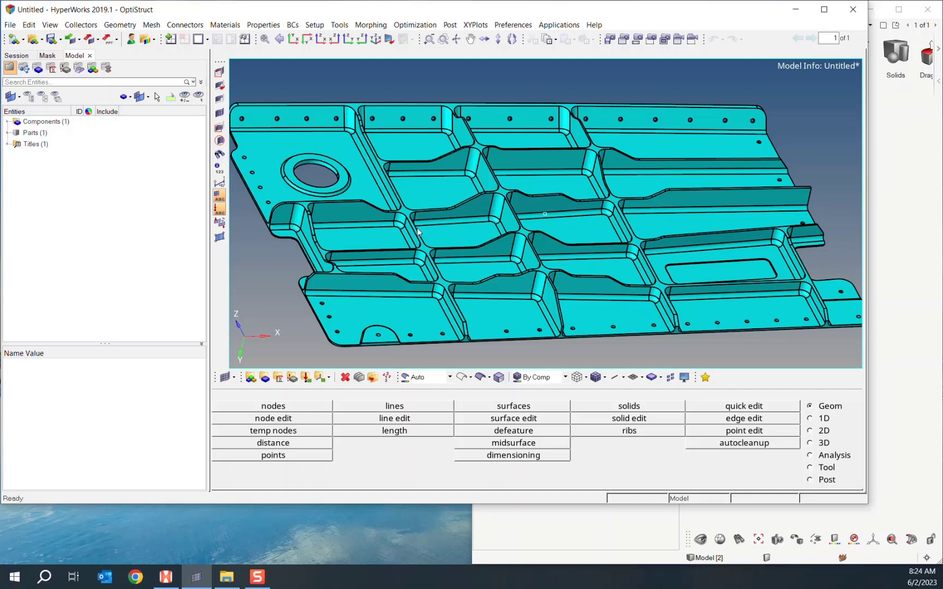
# - Auto-extract a midsurface from the panel's closed solid into a new Middle Surface component
pyautogui.click(125, 28)
pyautogui.moveTo(138, 39)
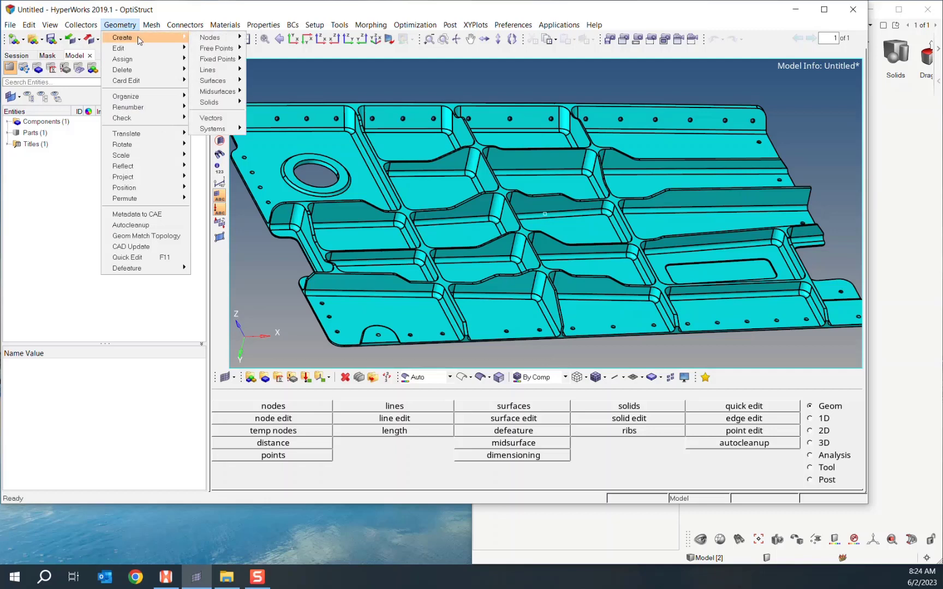
pyautogui.moveTo(223, 95)
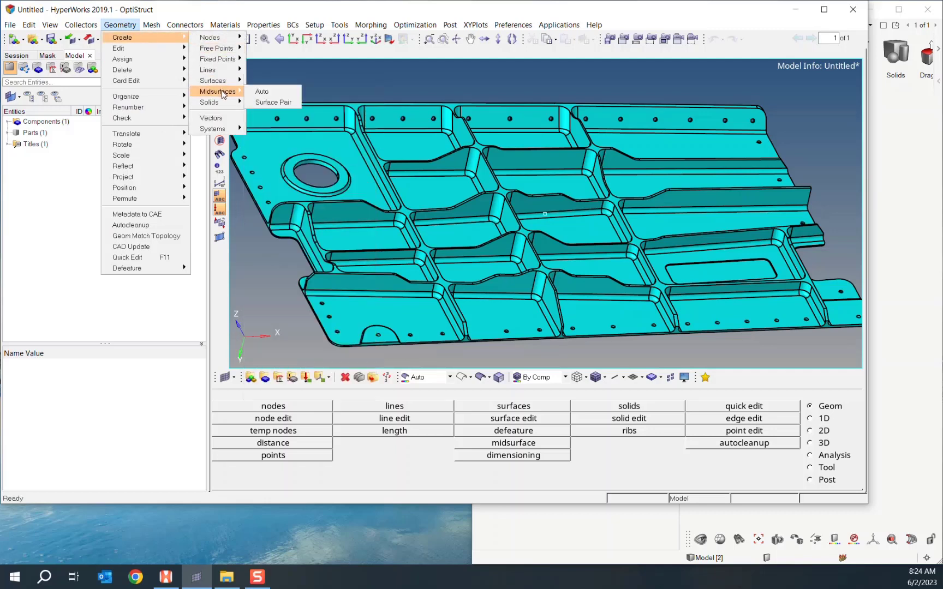
pyautogui.click(271, 92)
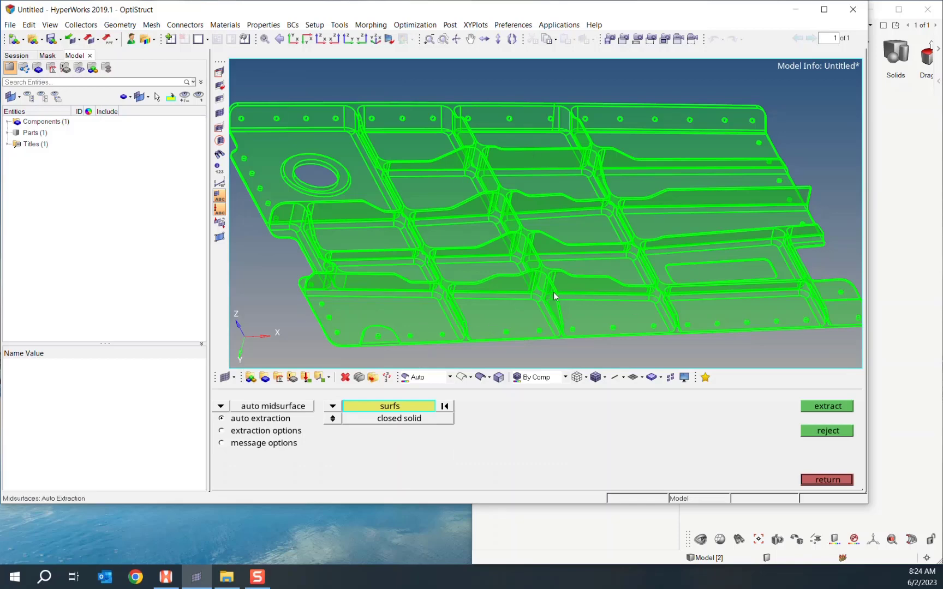
pyautogui.click(533, 311)
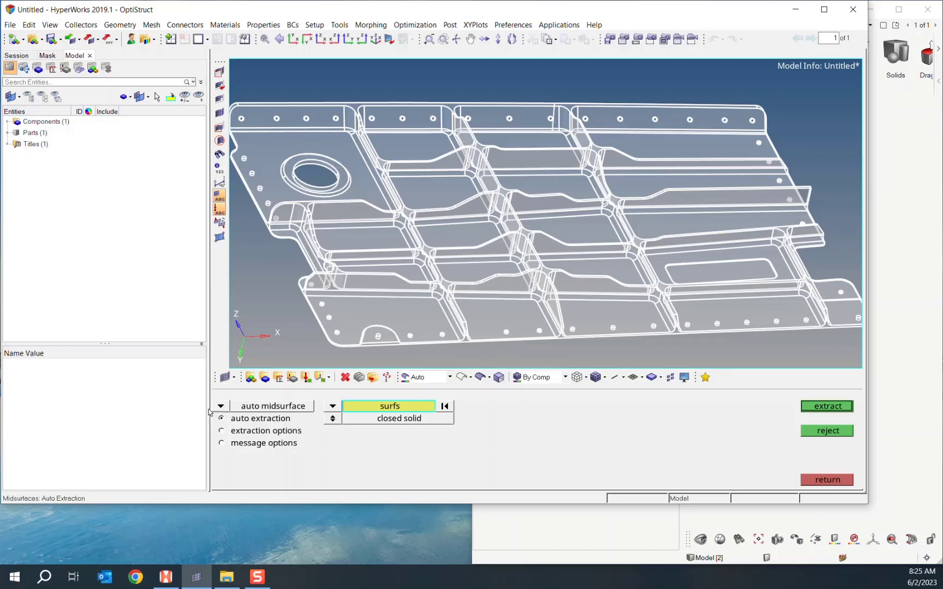
pyautogui.click(218, 434)
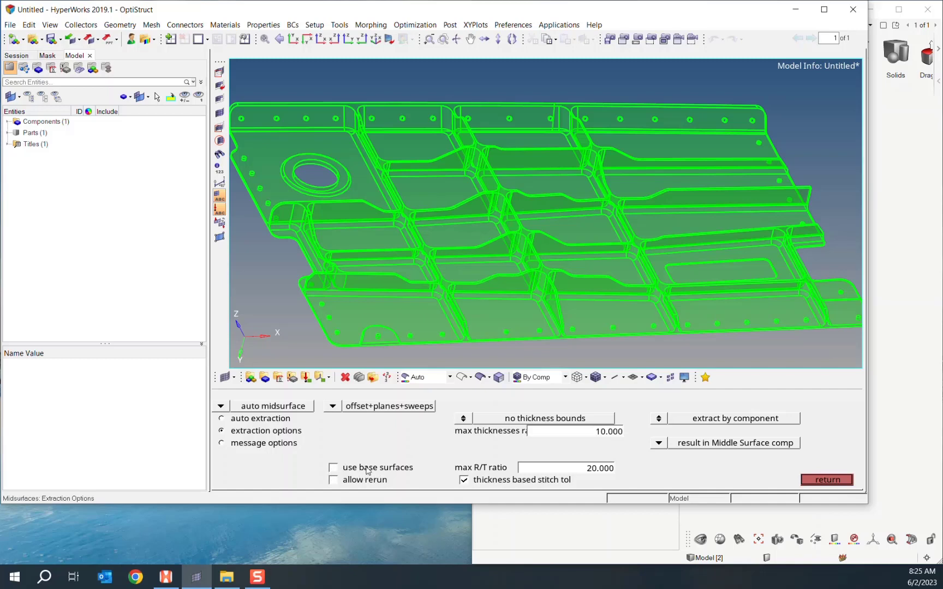
pyautogui.click(221, 418)
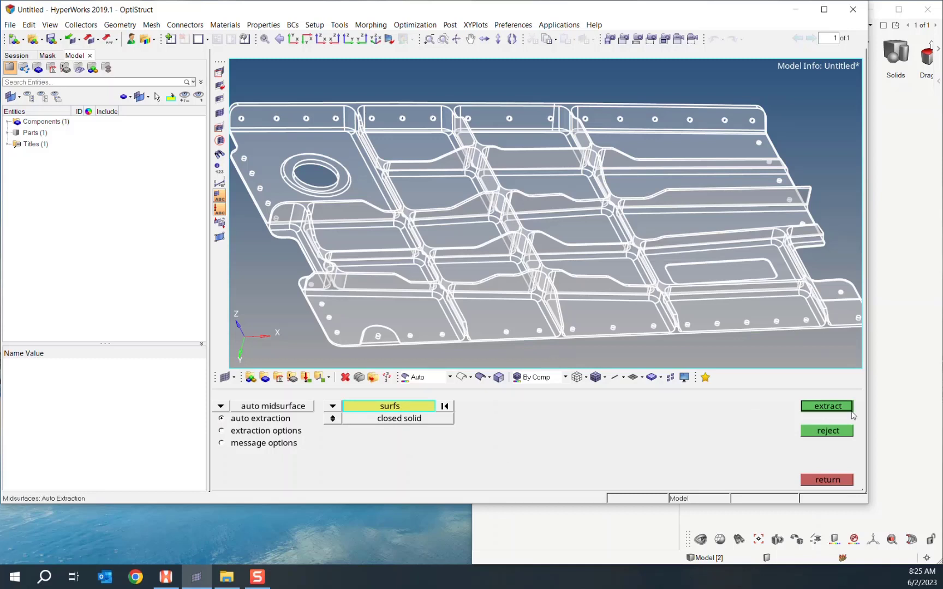
pyautogui.click(828, 407)
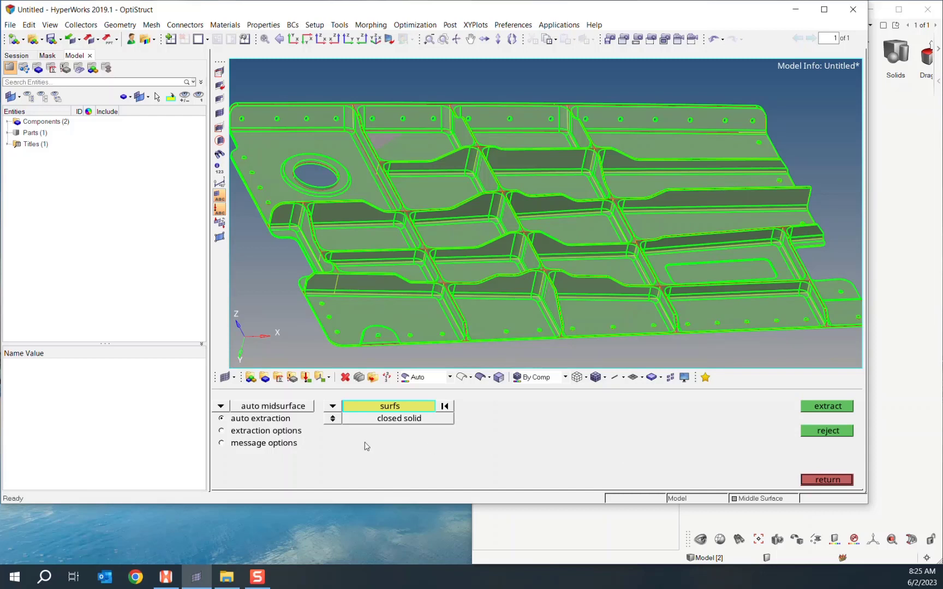
# - Switch the midsurface panel to the final edit tools in imprint mode
pyautogui.click(221, 406)
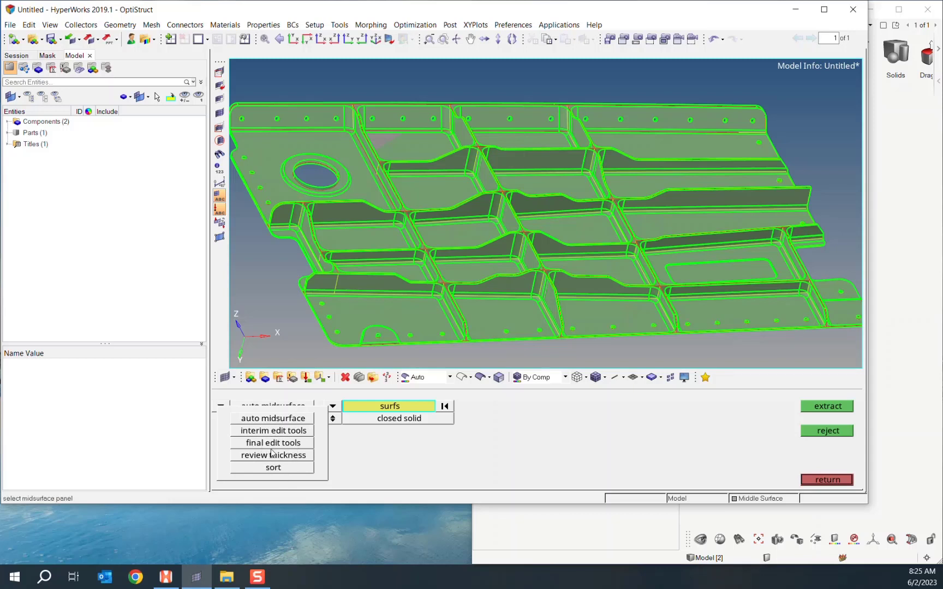
pyautogui.click(272, 443)
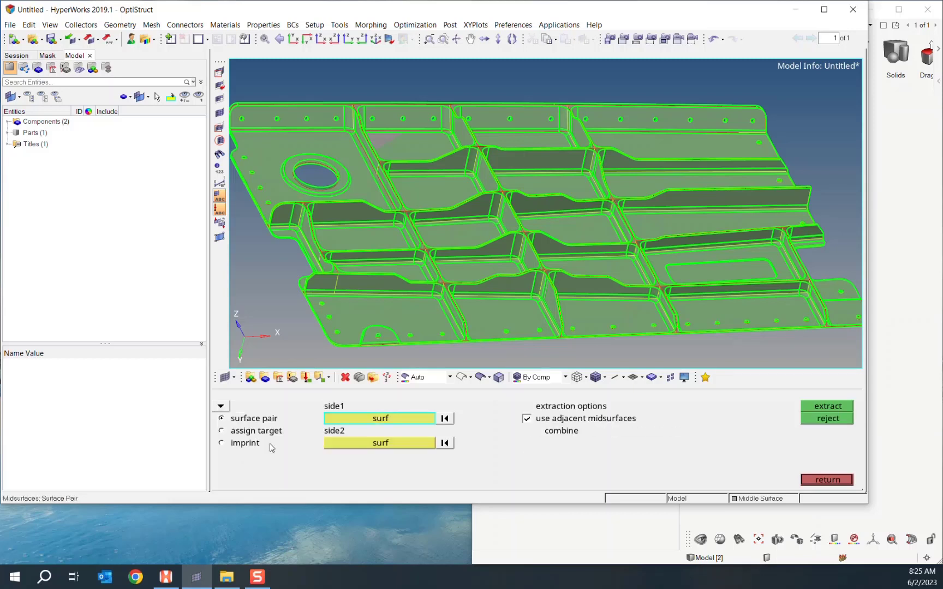
pyautogui.click(234, 443)
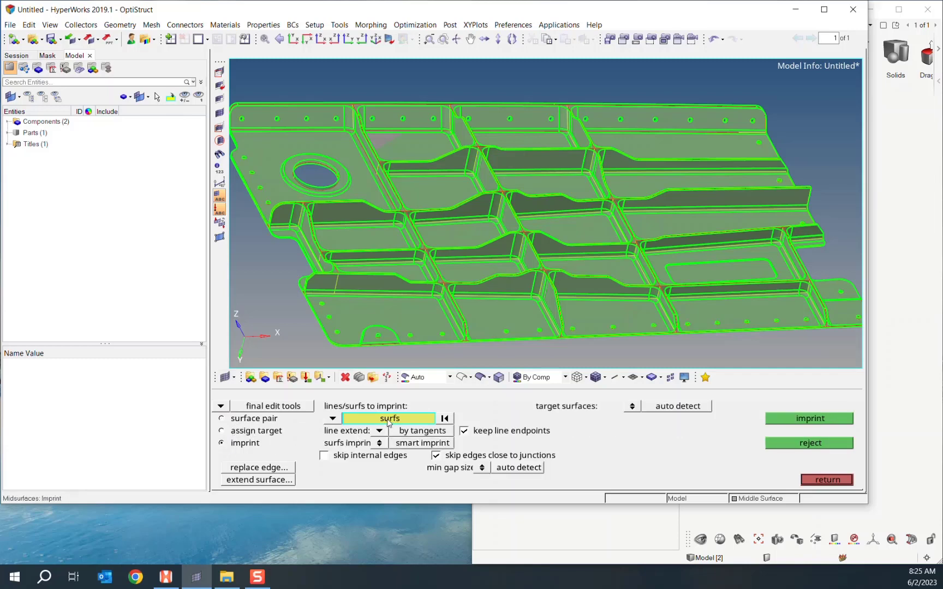
# - Imprint the pocket floor surface onto its auto-detected target surfaces
pyautogui.scroll(5, 481, 269)
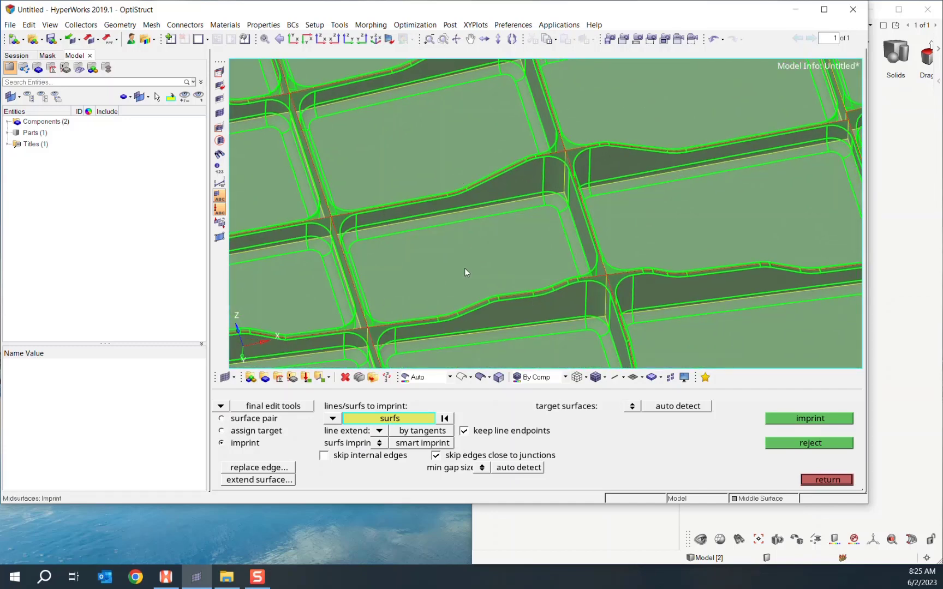
pyautogui.click(509, 213)
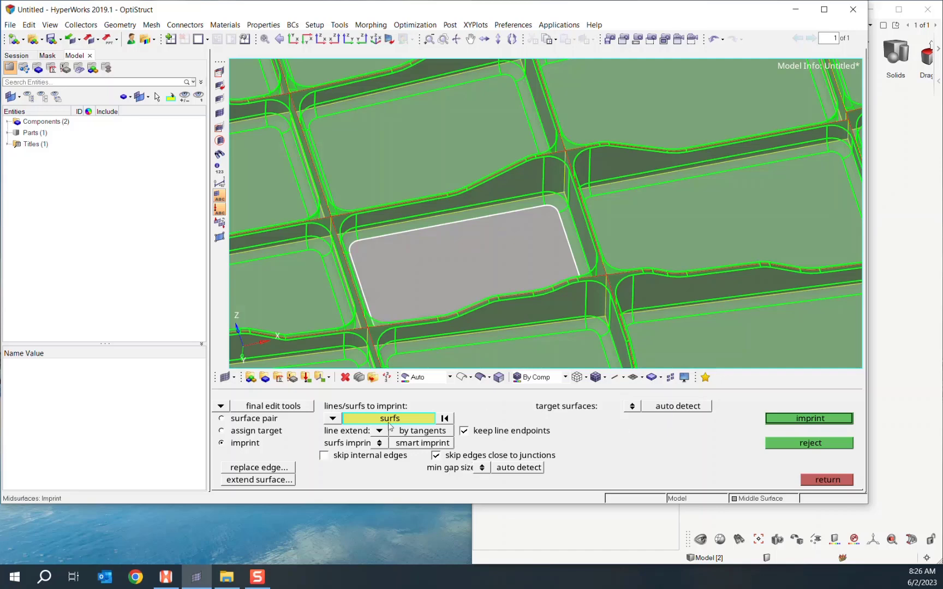
pyautogui.click(815, 420)
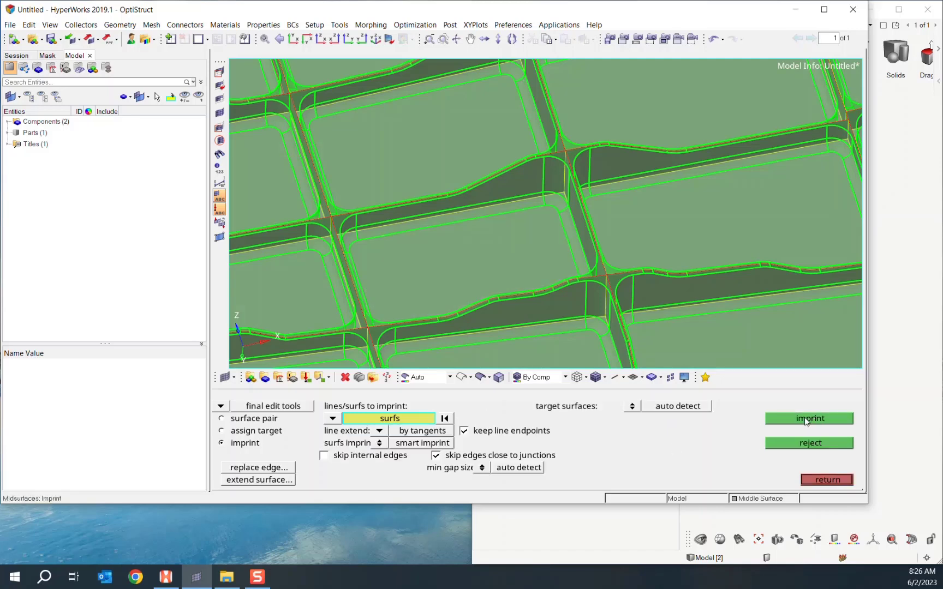
# - Imprint the upper rib surface onto its neighbours, keeping targets on auto detect
pyautogui.keyDown('ctrl'); pyautogui.moveTo(433, 221); pyautogui.dragTo(538, 215); pyautogui.keyUp('ctrl')
pyautogui.scroll(3, 478, 181)
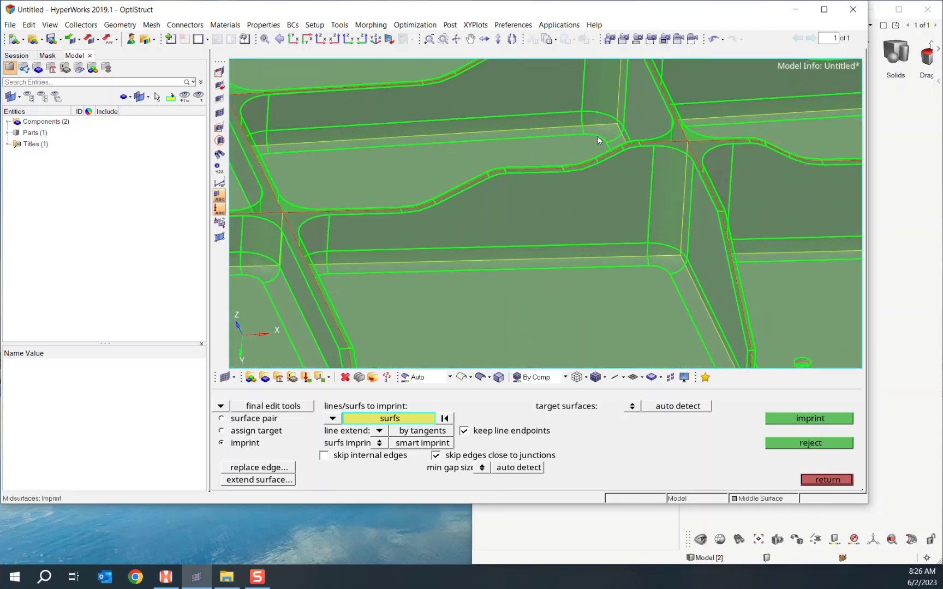
pyautogui.click(509, 143)
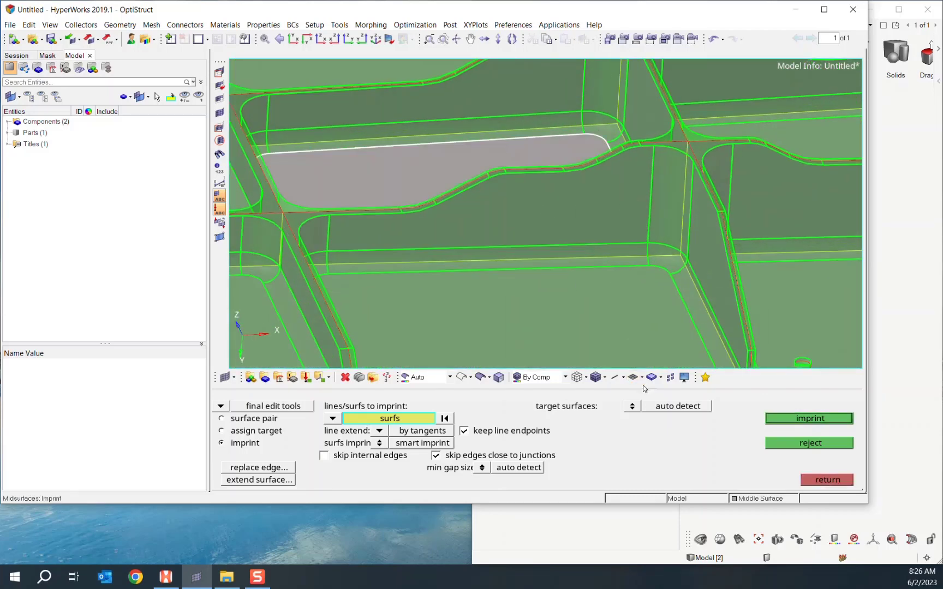
pyautogui.click(632, 407)
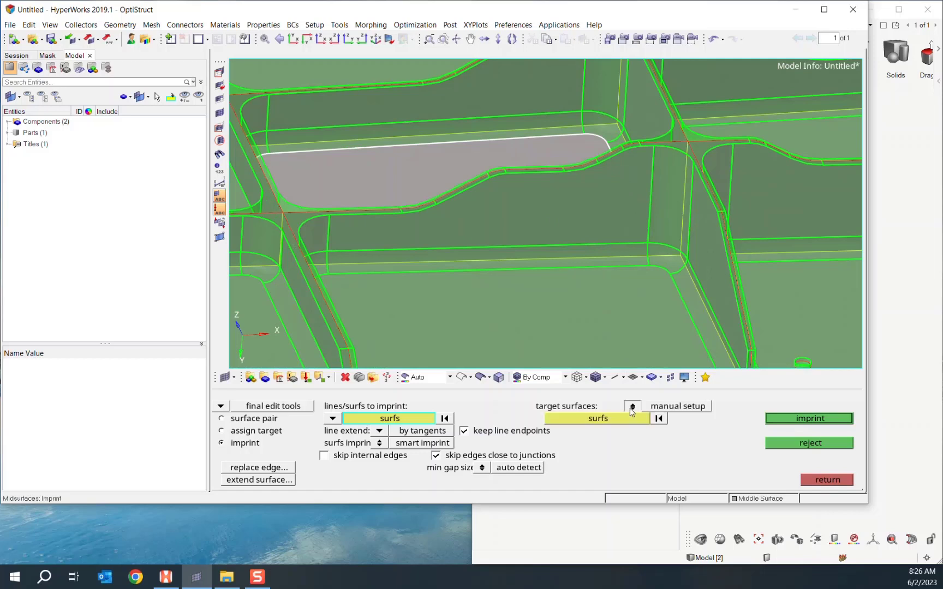
pyautogui.click(632, 408)
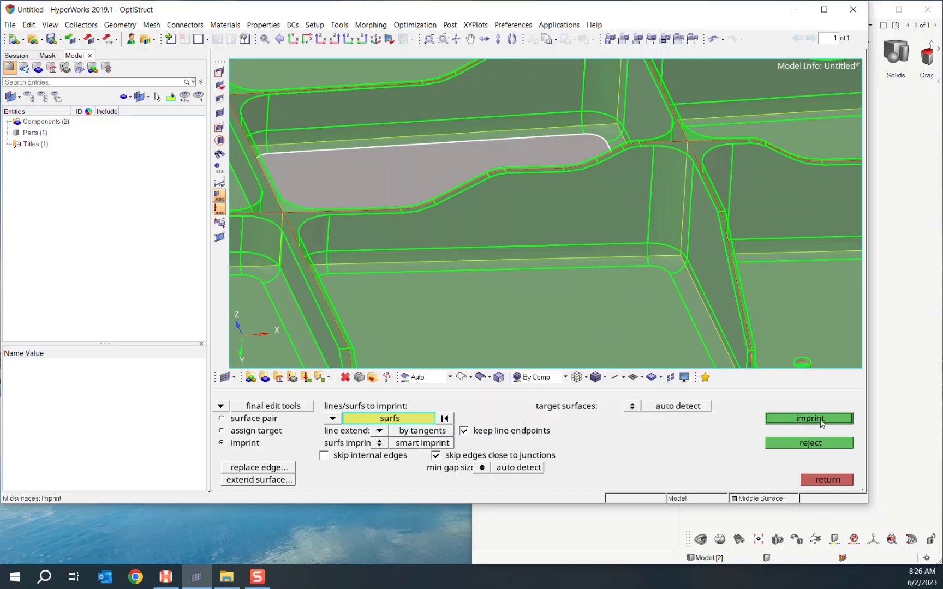
pyautogui.click(822, 424)
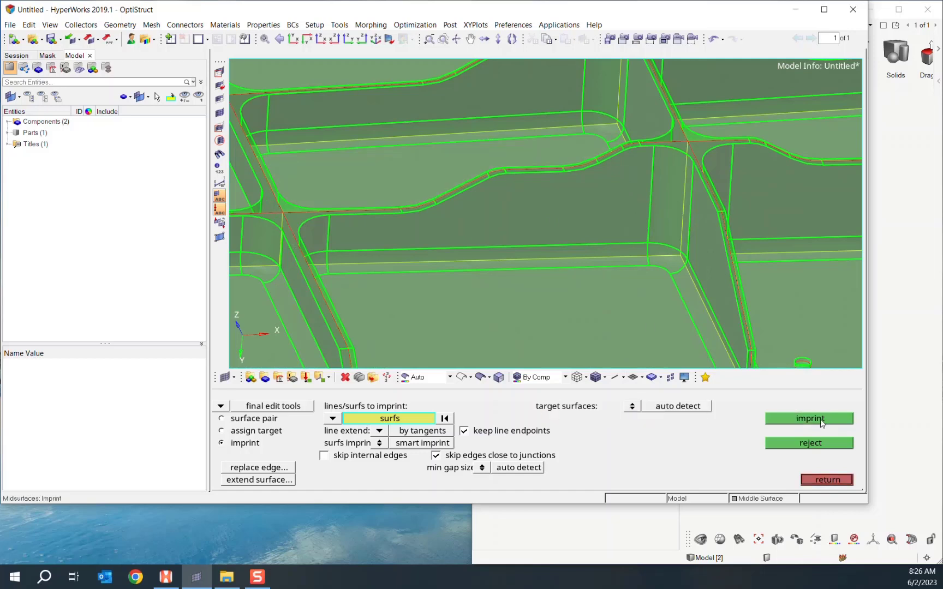
pyautogui.keyDown('ctrl'); pyautogui.moveTo(455, 214); pyautogui.dragTo(444, 209); pyautogui.keyUp('ctrl')
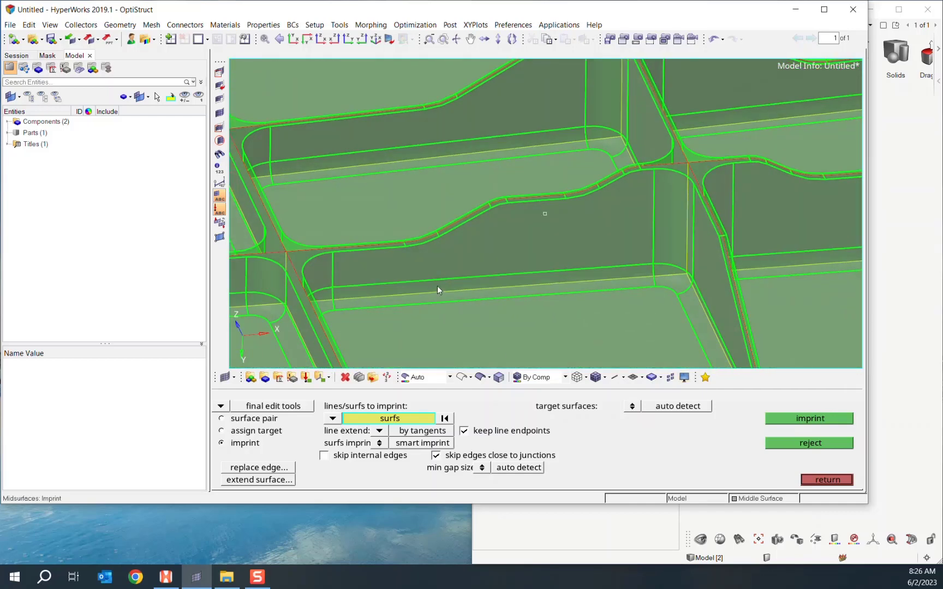
# - Imprint the large panel surface onto the manually chosen adjacent fillet
pyautogui.click(458, 163)
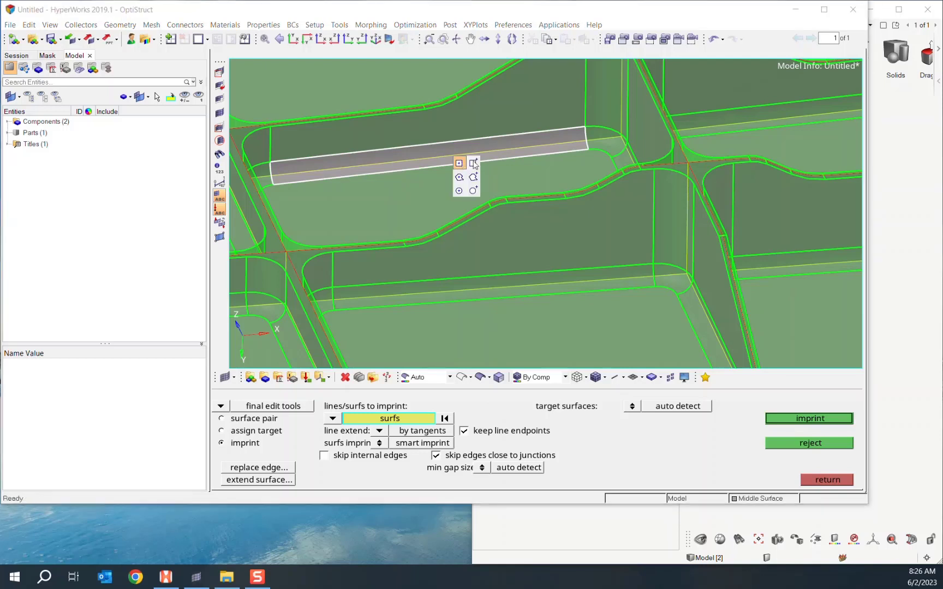
pyautogui.click(508, 155)
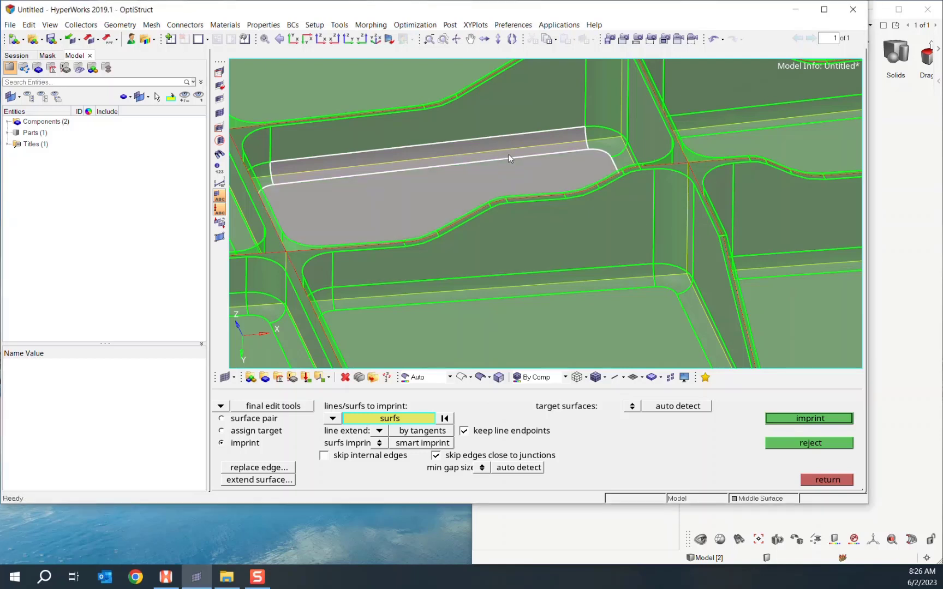
pyautogui.rightClick(583, 145)
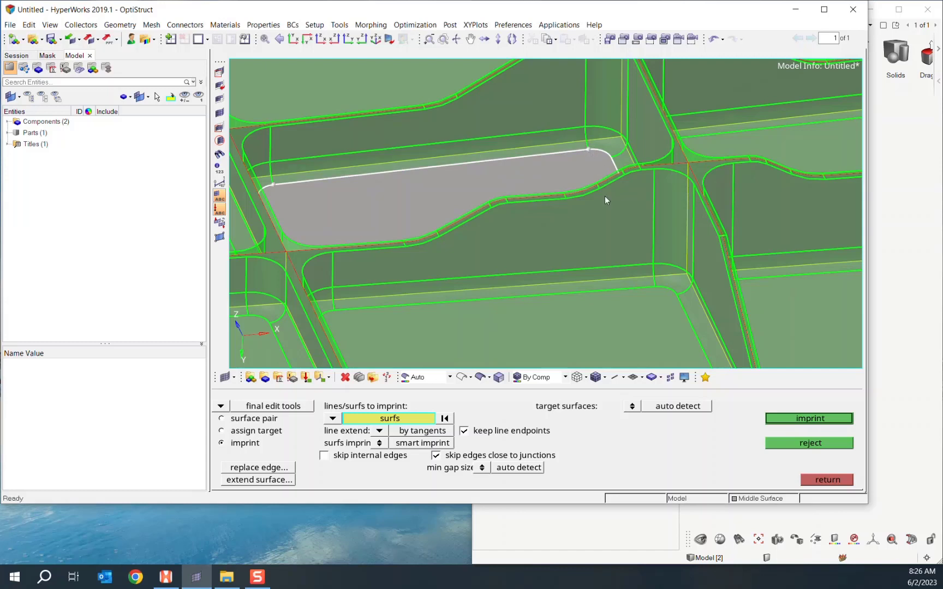
pyautogui.click(632, 407)
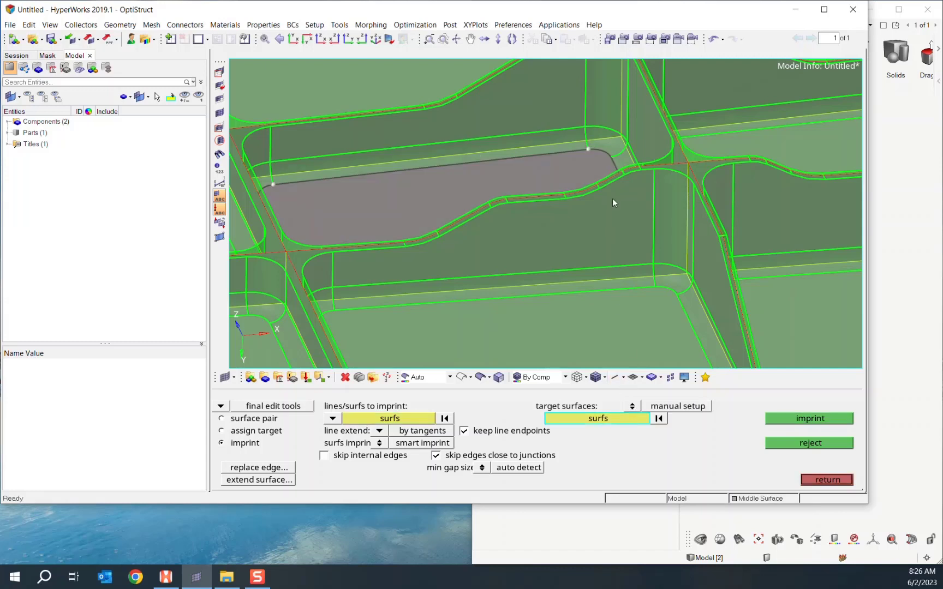
pyautogui.click(614, 140)
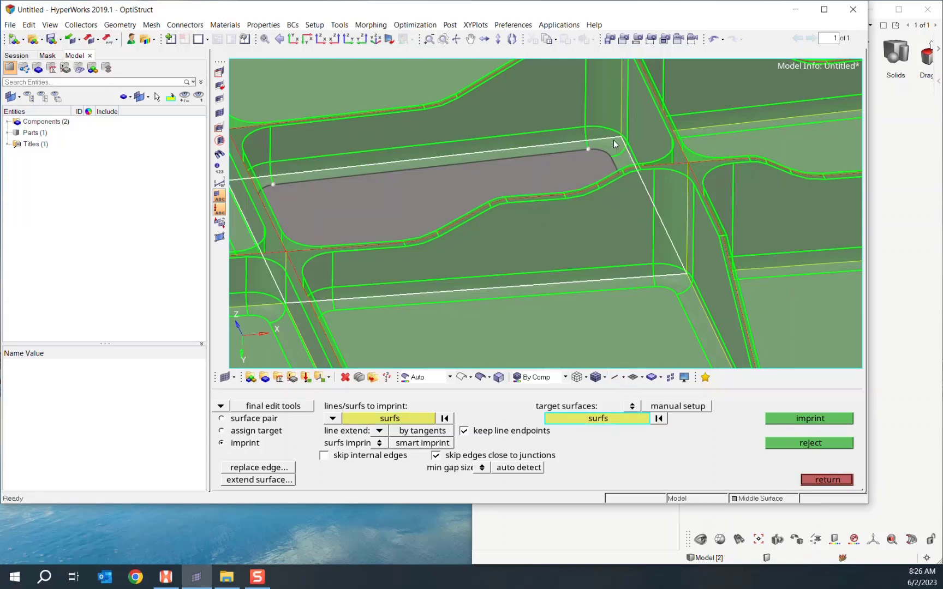
pyautogui.click(806, 419)
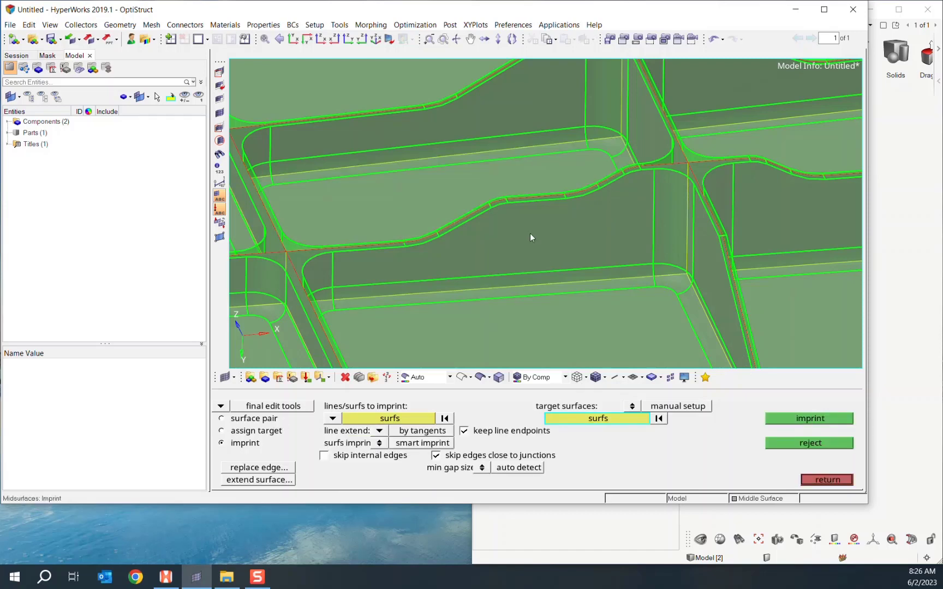
# - Zoom out to show the whole ribbed plate and exit the imprint tool
pyautogui.keyDown('ctrl'); pyautogui.moveTo(560, 190); pyautogui.dragTo(528, 220); pyautogui.keyUp('ctrl')
pyautogui.scroll(-8, 467, 310)
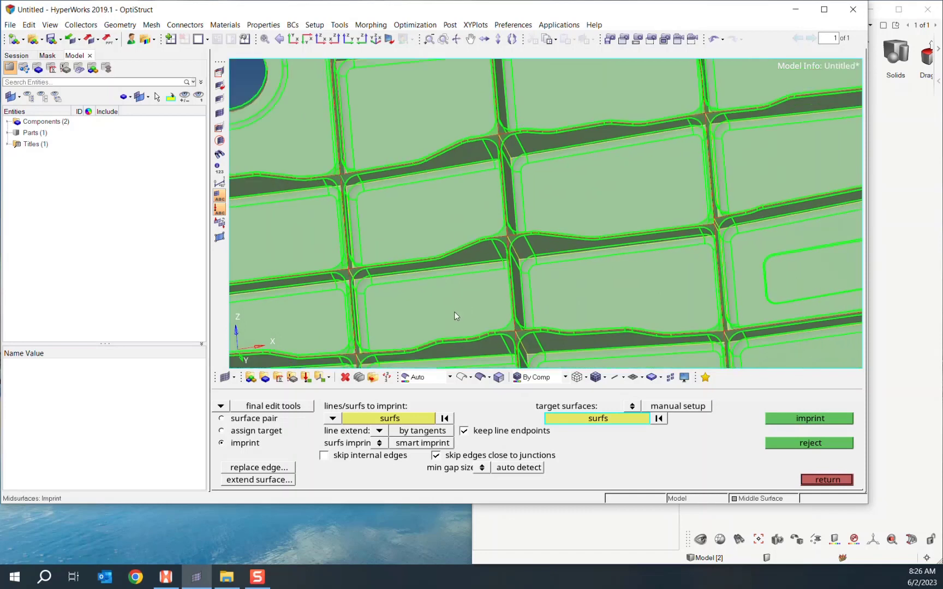
pyautogui.keyDown('ctrl'); pyautogui.moveTo(597, 326); pyautogui.dragTo(548, 279, button='right'); pyautogui.keyUp('ctrl')
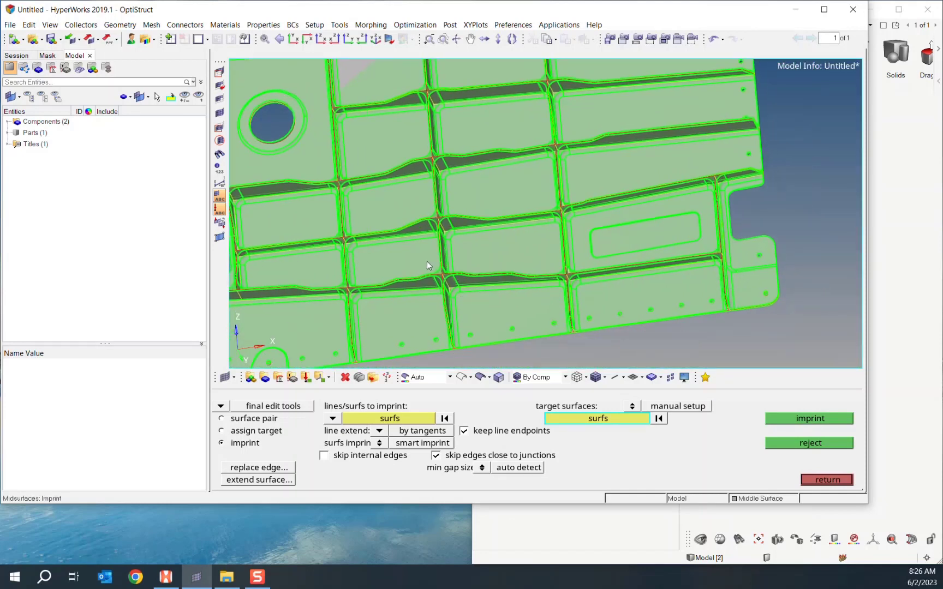
pyautogui.keyDown('ctrl'); pyautogui.moveTo(427, 266); pyautogui.dragTo(456, 129); pyautogui.keyUp('ctrl')
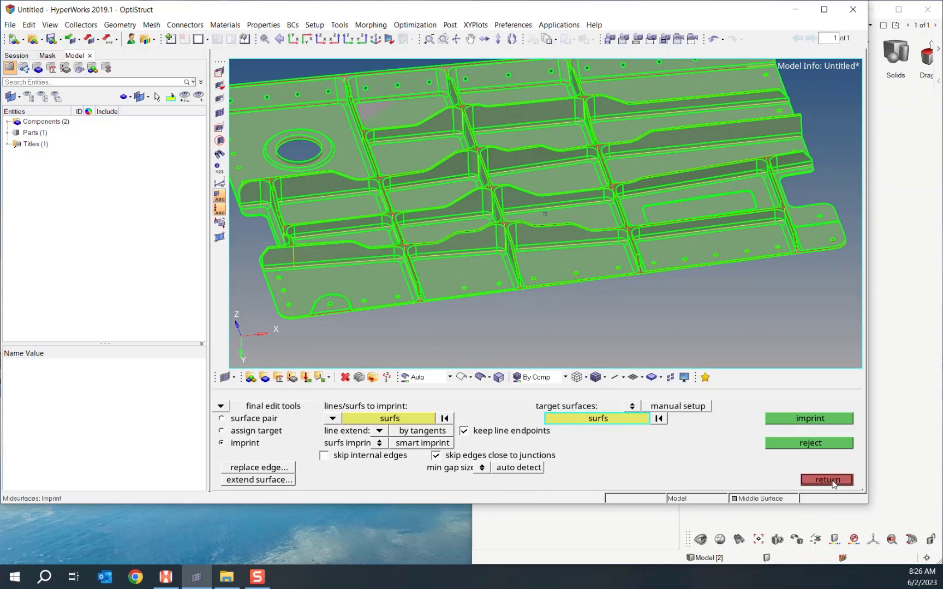
pyautogui.click(832, 480)
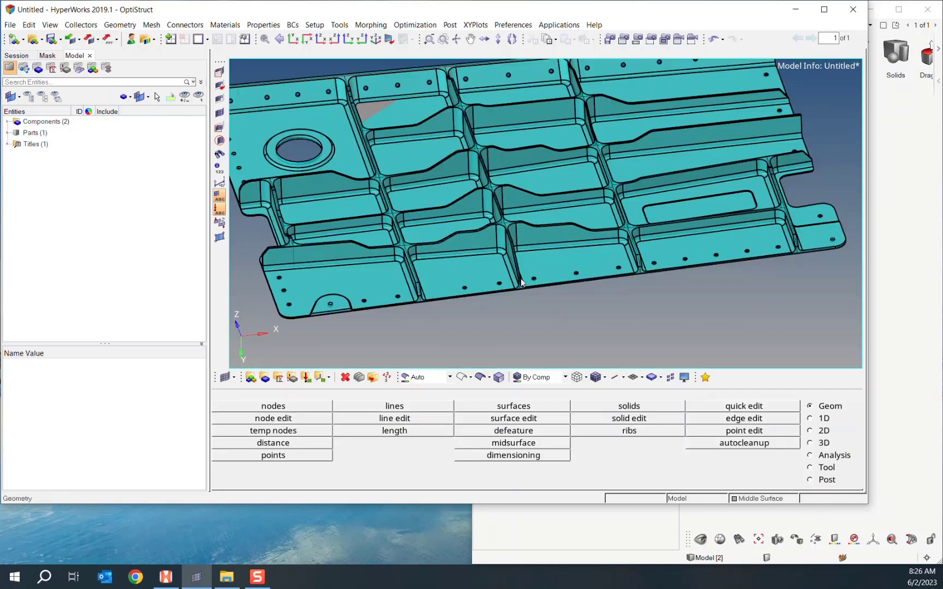
pyautogui.keyDown('ctrl'); pyautogui.moveTo(520, 280); pyautogui.dragTo(604, 300, button='right'); pyautogui.keyUp('ctrl')
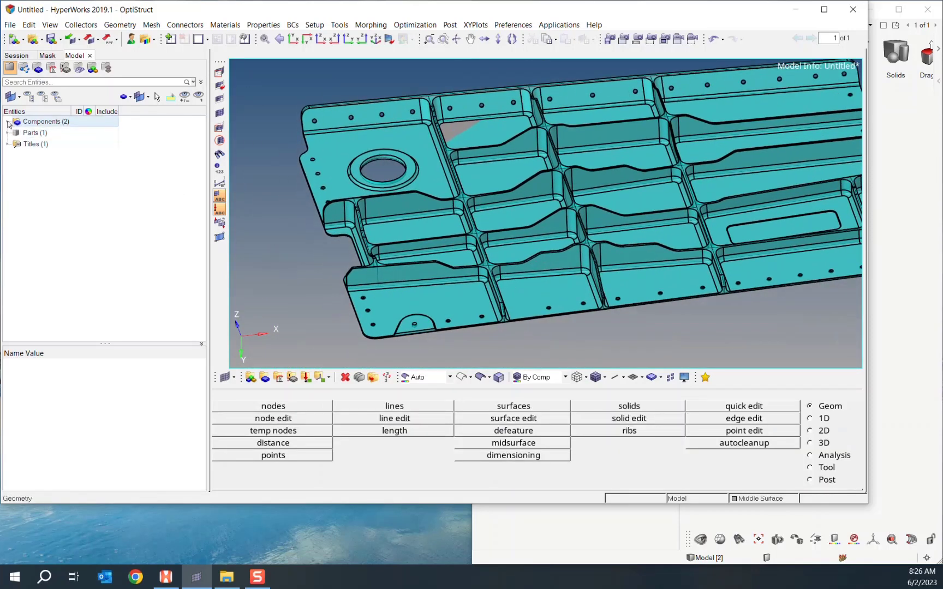
# - Hide the Solid_1 component and colour the midsurface geometry By 2D Topo
pyautogui.click(7, 122)
pyautogui.click(27, 134)
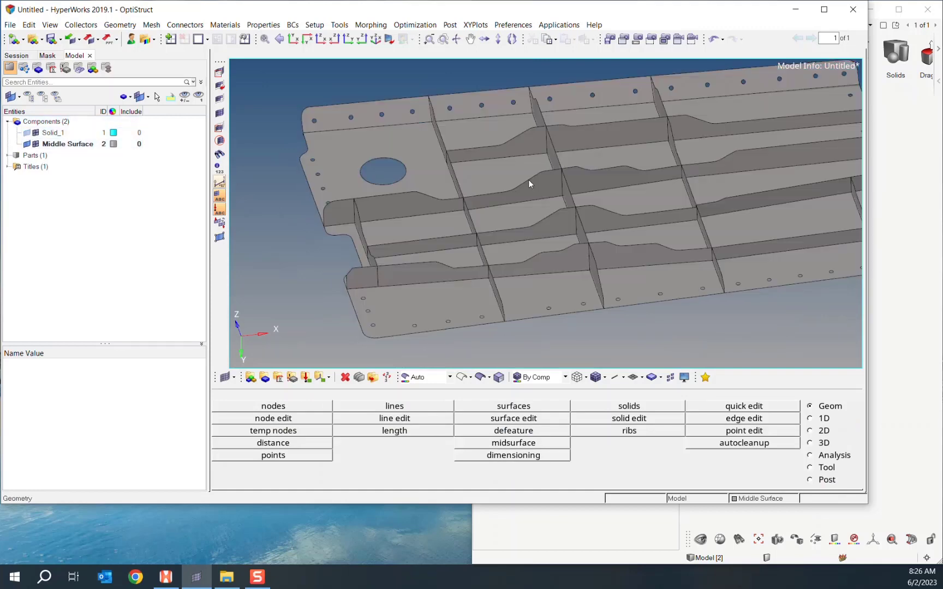
pyautogui.keyDown('ctrl'); pyautogui.moveTo(528, 180); pyautogui.dragTo(458, 179, button='right'); pyautogui.keyUp('ctrl')
pyautogui.click(449, 377)
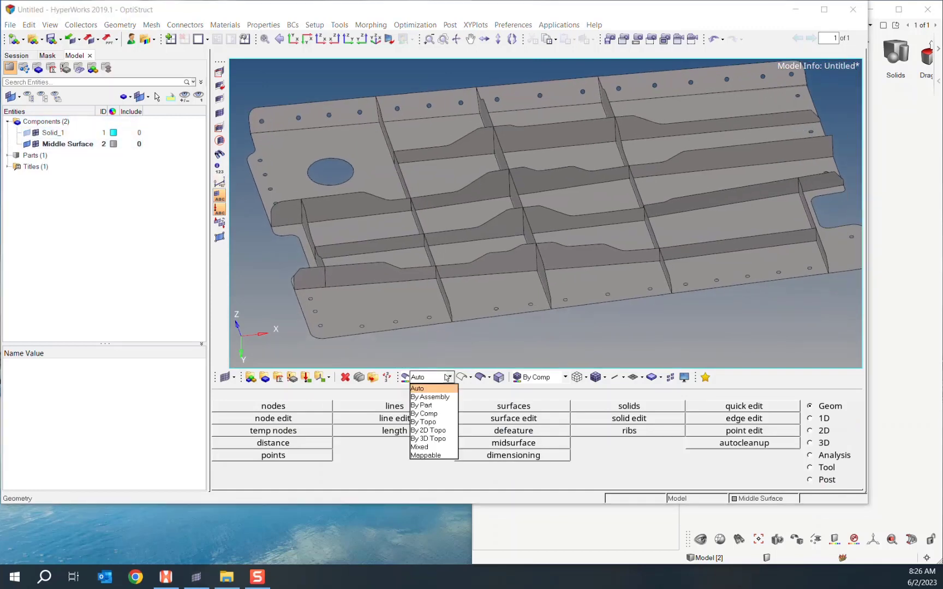
pyautogui.click(436, 432)
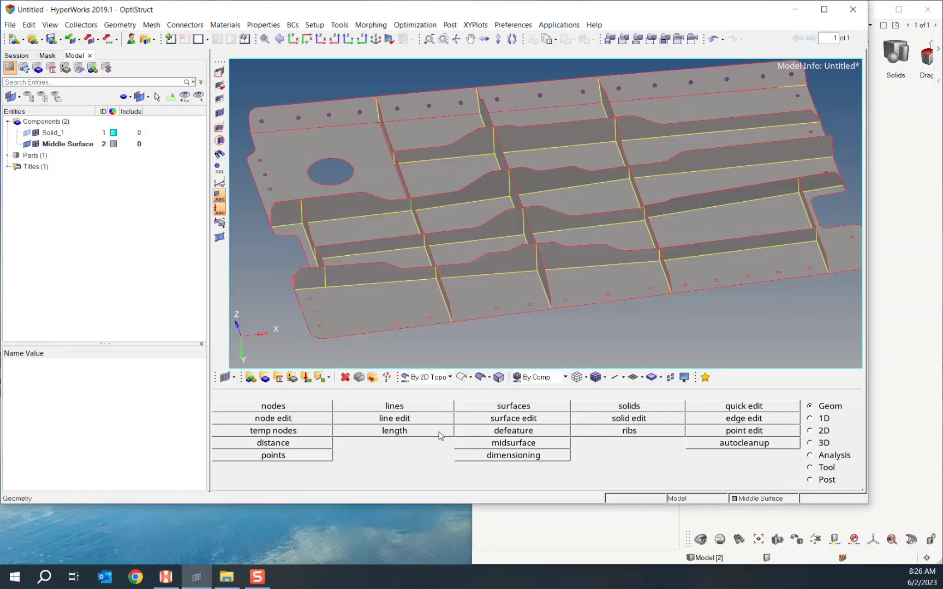
pyautogui.keyDown('ctrl'); pyautogui.moveTo(499, 275); pyautogui.dragTo(485, 290, button='right'); pyautogui.keyUp('ctrl')
pyautogui.keyDown('ctrl'); pyautogui.moveTo(484, 287); pyautogui.dragTo(525, 282); pyautogui.keyUp('ctrl')
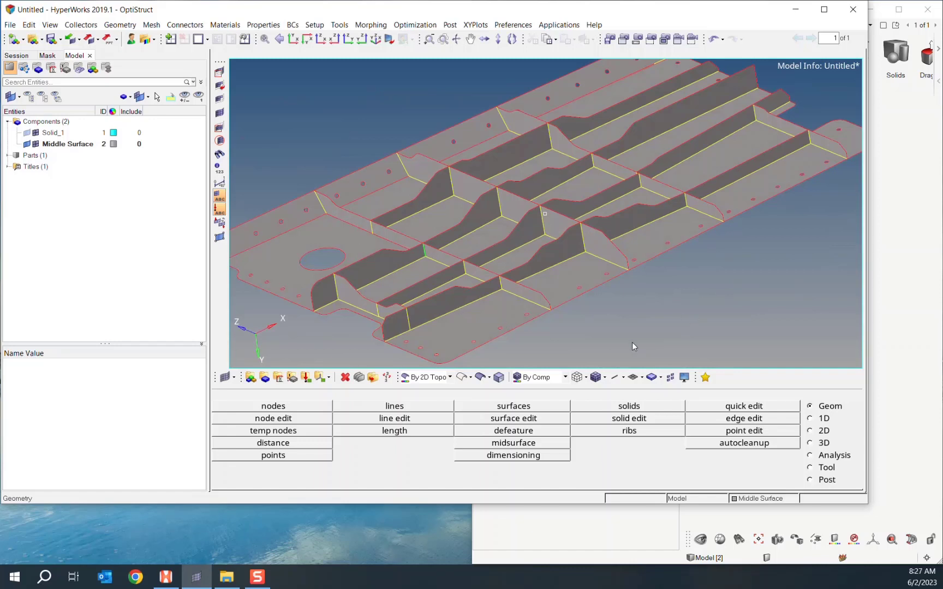
# - Replace the stray vertex at a rib junction with its neighbouring point using quick edit
pyautogui.click(744, 407)
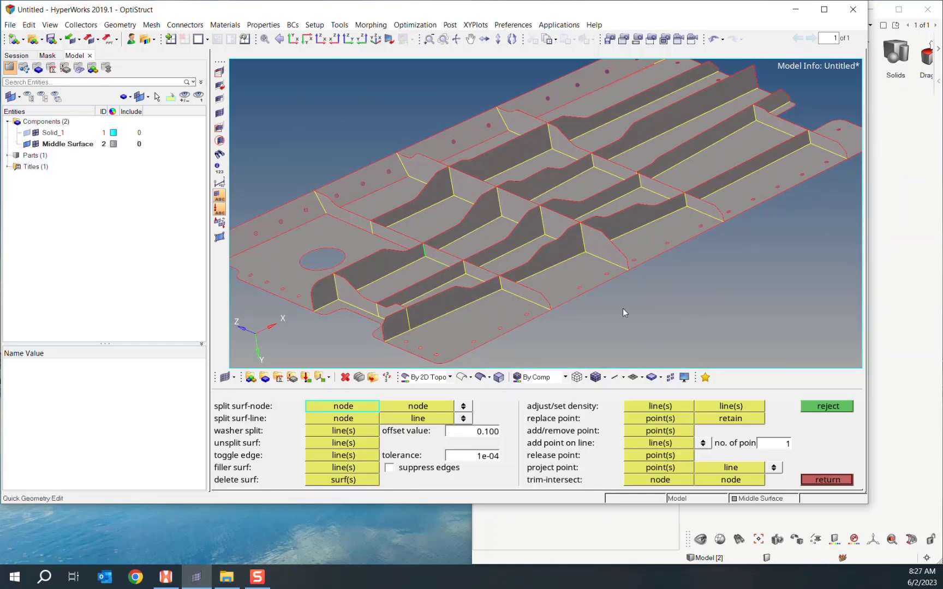
pyautogui.scroll(10, 519, 261)
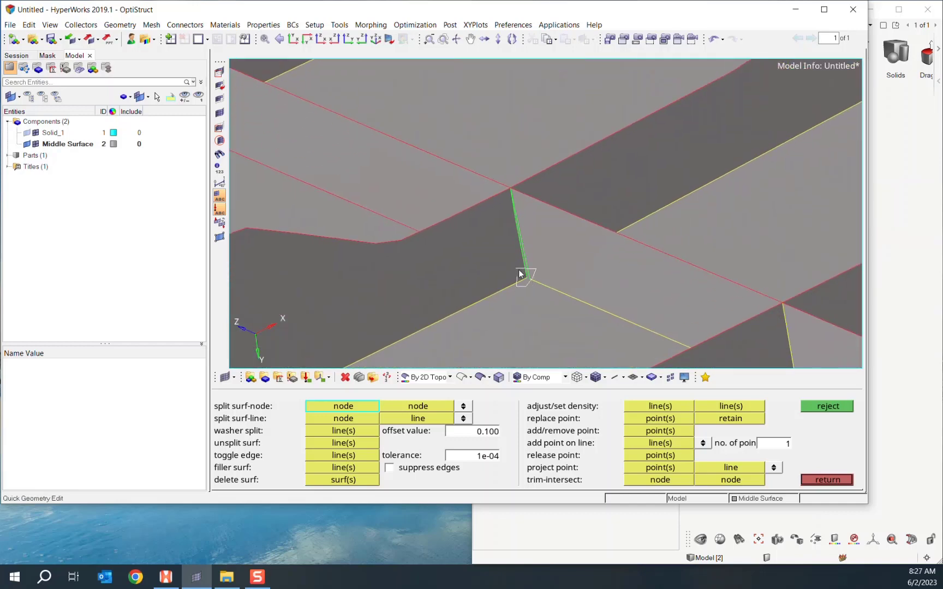
pyautogui.scroll(3, 532, 277)
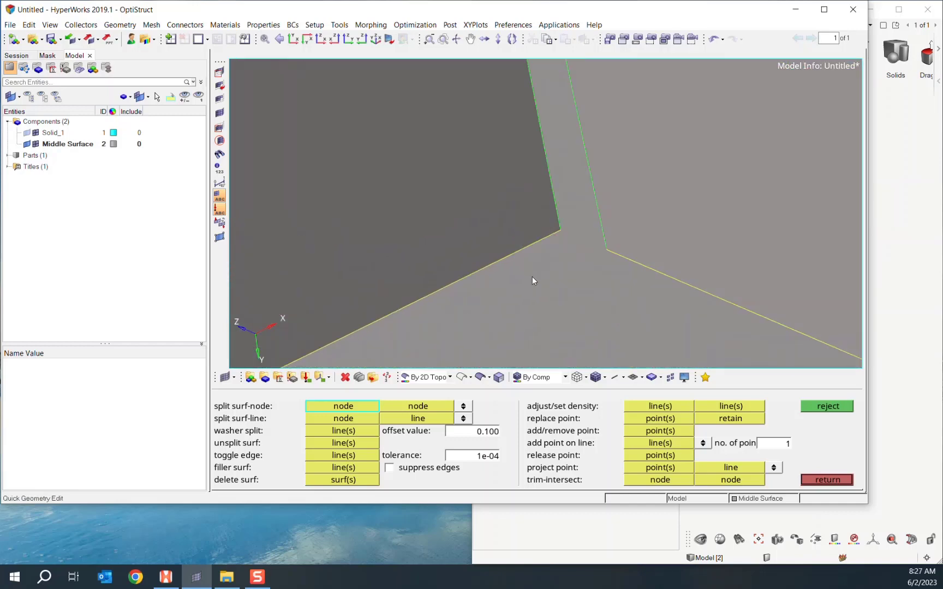
pyautogui.click(220, 237)
pyautogui.click(672, 419)
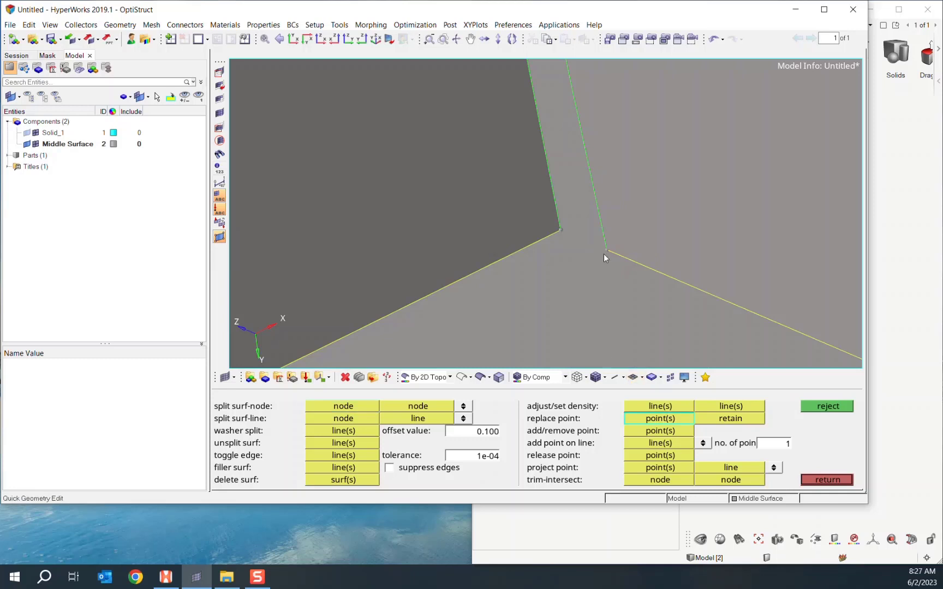
pyautogui.click(607, 249)
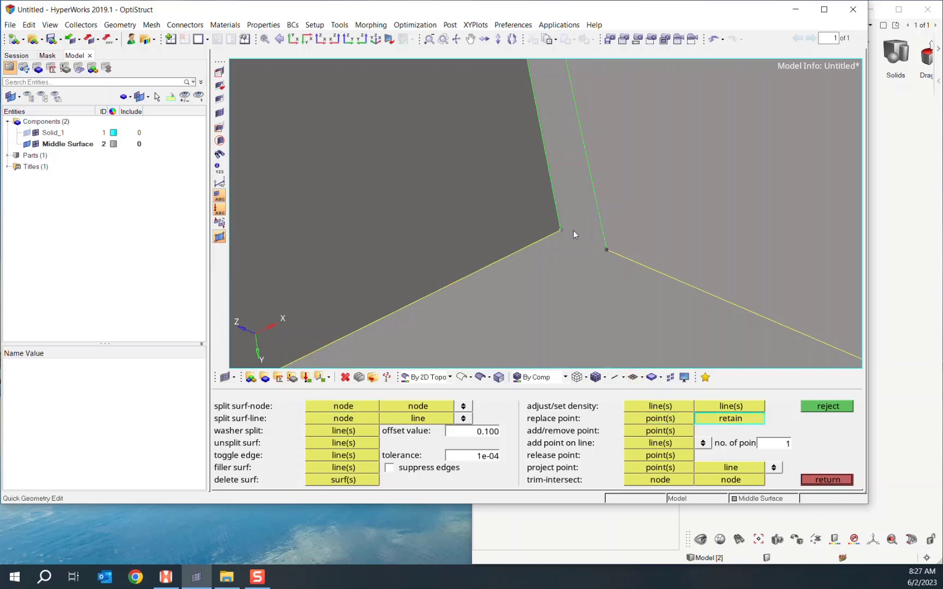
pyautogui.click(562, 229)
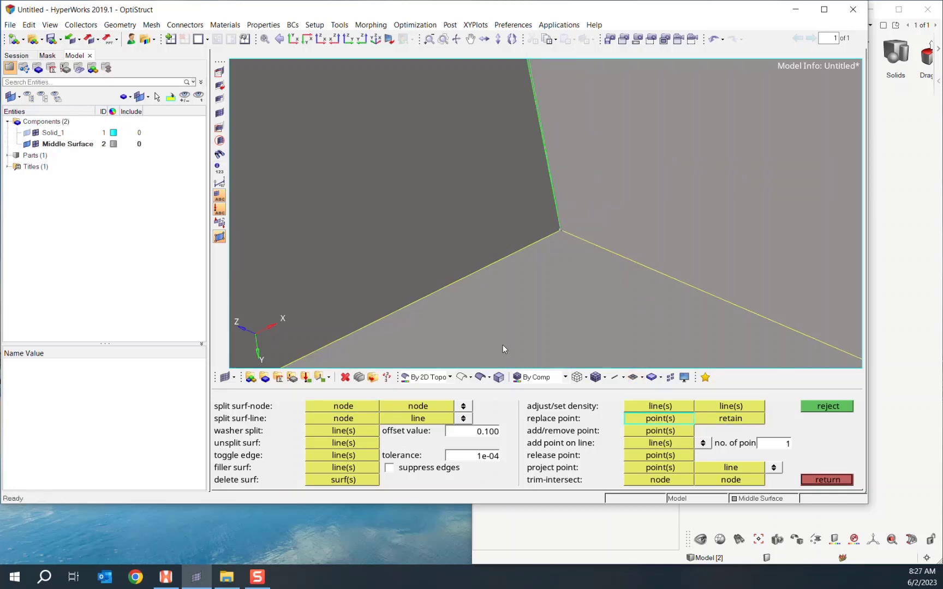
# - Suppress the shared green edge at the rib junction and review the surrounding edges
pyautogui.click(343, 457)
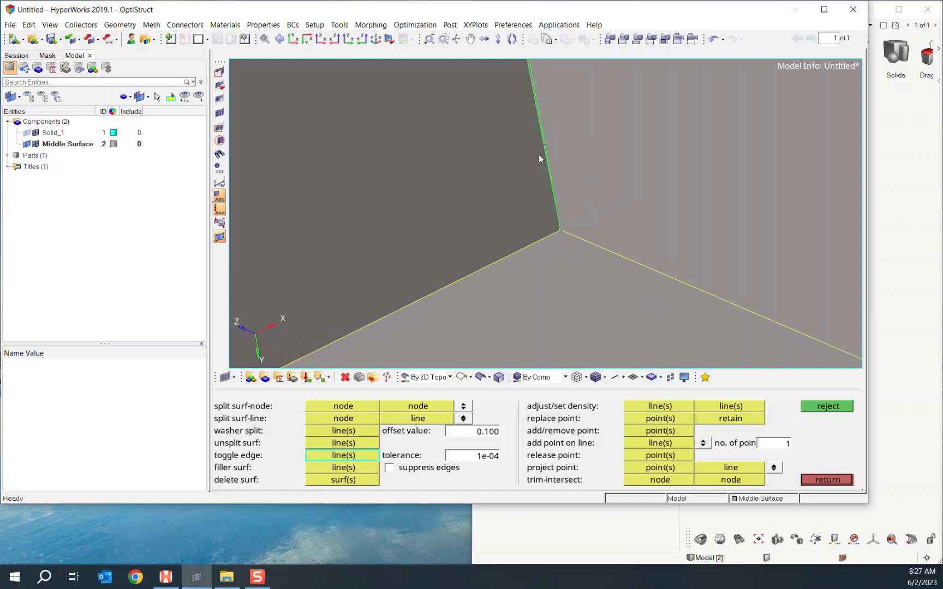
pyautogui.click(543, 110)
pyautogui.keyDown('ctrl'); pyautogui.scroll(-5, 527, 163); pyautogui.keyUp('ctrl')
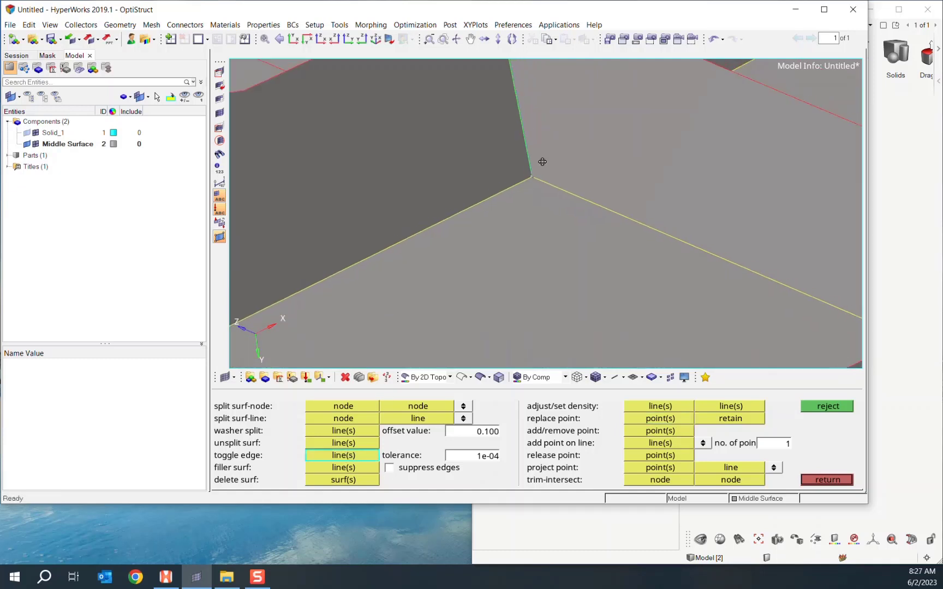
pyautogui.keyDown('ctrl'); pyautogui.moveTo(540, 162); pyautogui.dragTo(535, 253, button='right'); pyautogui.keyUp('ctrl')
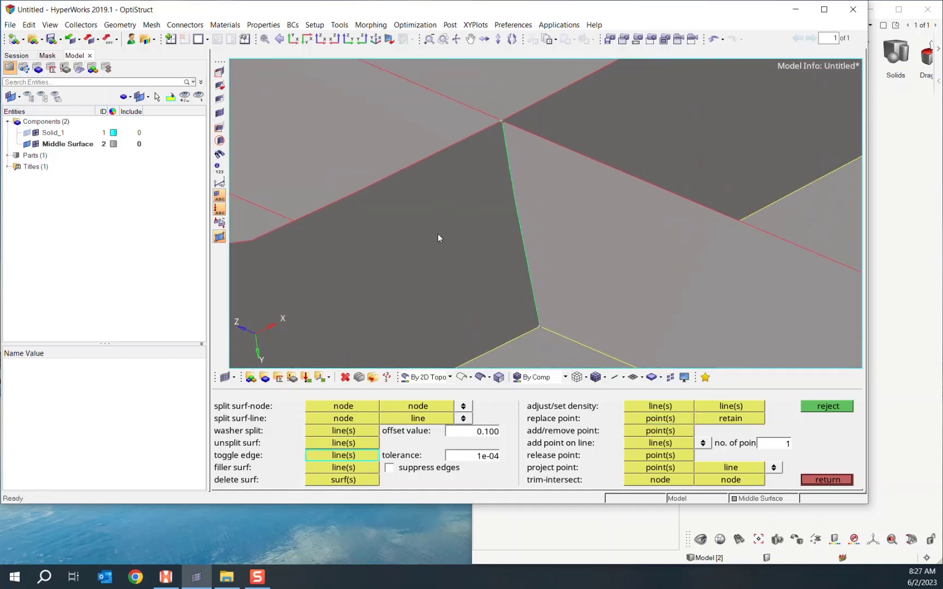
pyautogui.scroll(-8, 513, 282)
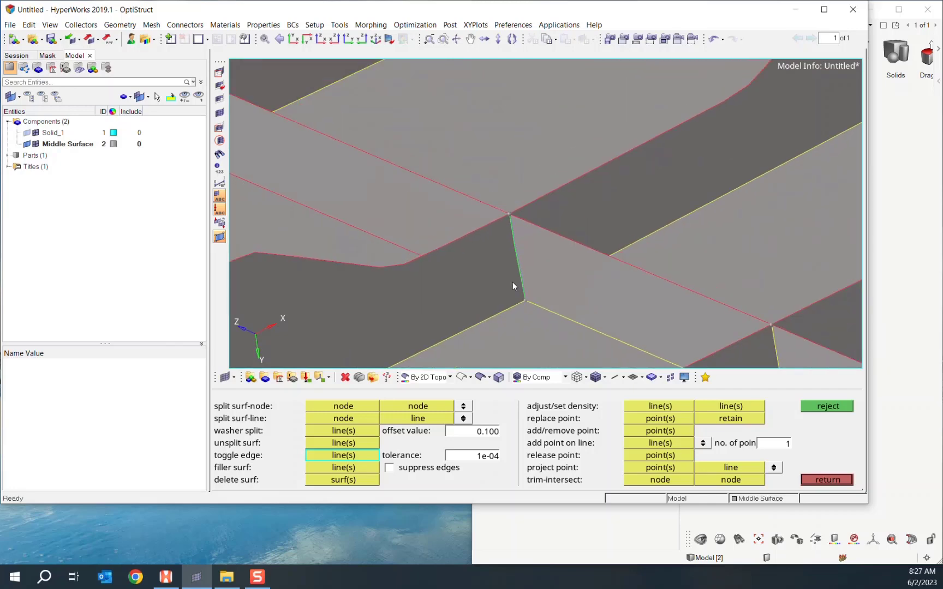
pyautogui.scroll(5, 547, 268)
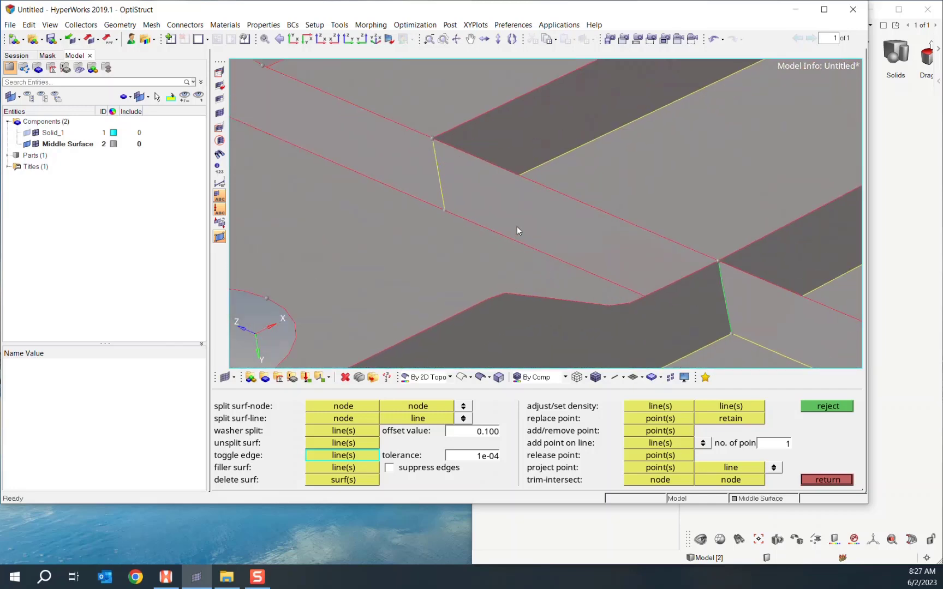
pyautogui.scroll(-7, 493, 240)
pyautogui.click(123, 26)
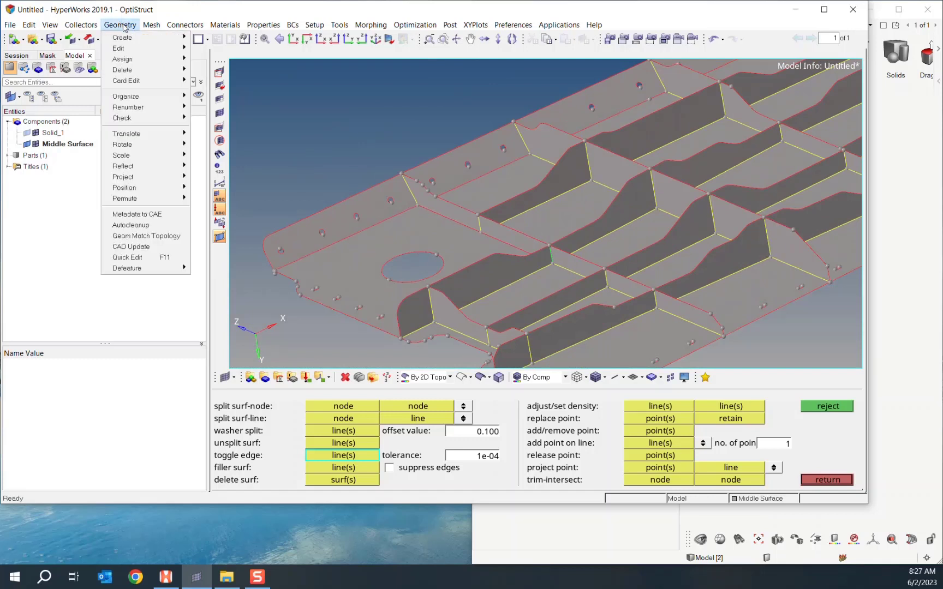
# - Open the Geometry > Edit > Surface Edges > Replace tool
pyautogui.moveTo(146, 49)
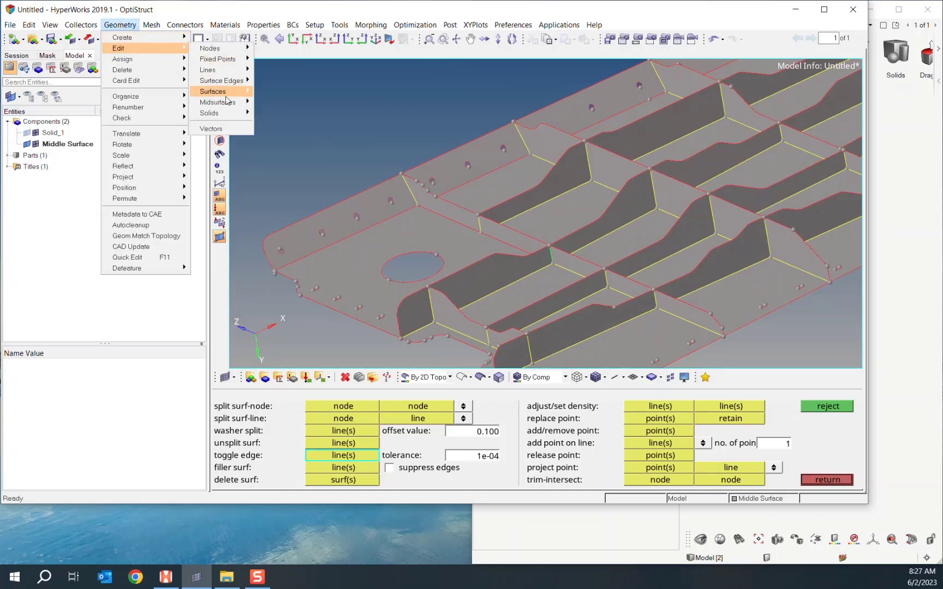
pyautogui.moveTo(229, 80)
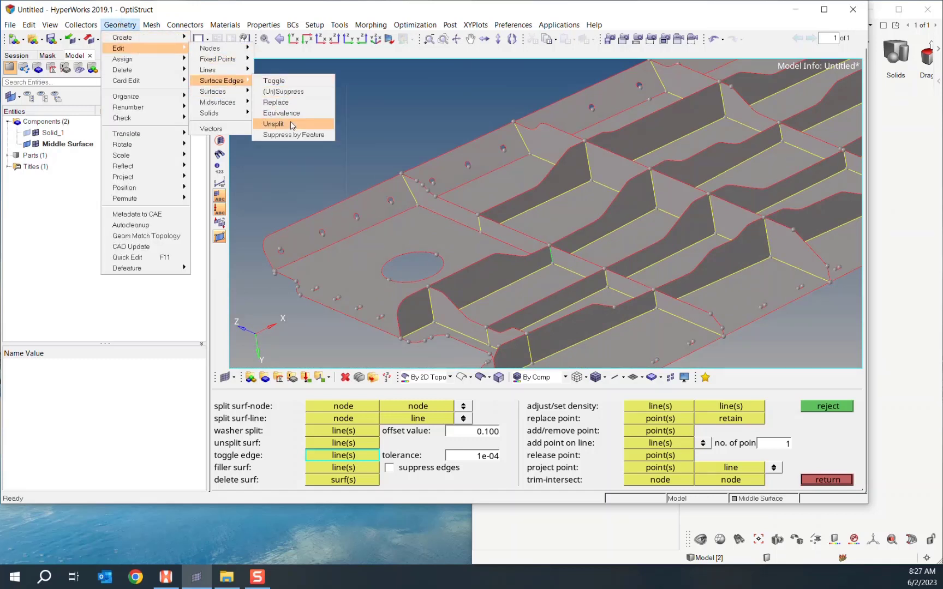
pyautogui.click(295, 102)
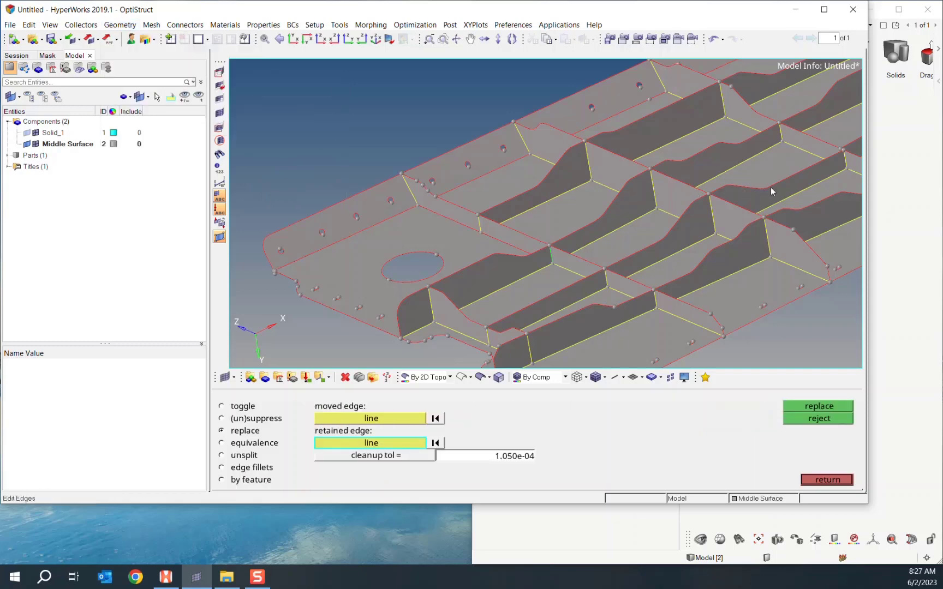
# - Rotate, pan and zoom around the plate to inspect its free edges
pyautogui.scroll(5, 562, 249)
pyautogui.keyDown('ctrl'); pyautogui.moveTo(562, 269); pyautogui.dragTo(590, 270); pyautogui.keyUp('ctrl')
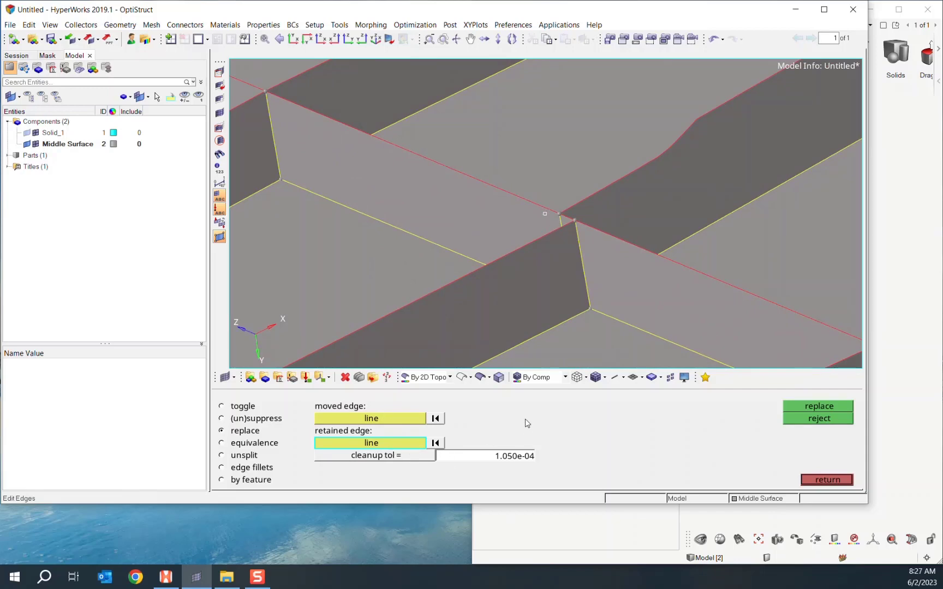
pyautogui.scroll(-8, 427, 266)
pyautogui.keyDown('ctrl'); pyautogui.moveTo(426, 265); pyautogui.dragTo(679, 198, button='right'); pyautogui.keyUp('ctrl')
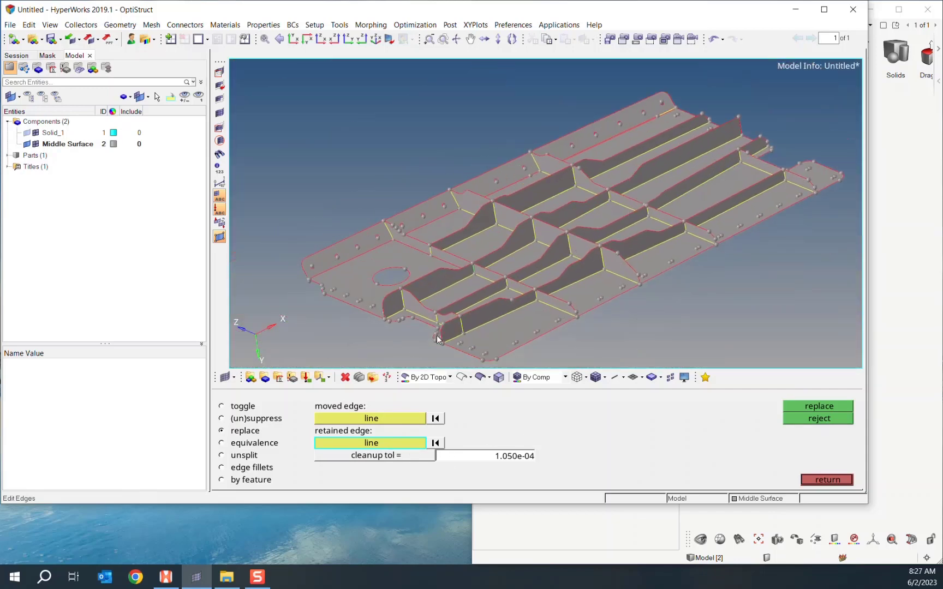
pyautogui.keyDown('ctrl'); pyautogui.moveTo(377, 266); pyautogui.dragTo(528, 250); pyautogui.keyUp('ctrl')
pyautogui.scroll(2, 527, 250)
pyautogui.keyDown('ctrl'); pyautogui.moveTo(456, 261); pyautogui.dragTo(509, 236, button='right'); pyautogui.keyUp('ctrl')
pyautogui.scroll(5, 659, 197)
pyautogui.scroll(4, 510, 236)
pyautogui.scroll(6, 391, 291)
pyautogui.scroll(-9, 418, 273)
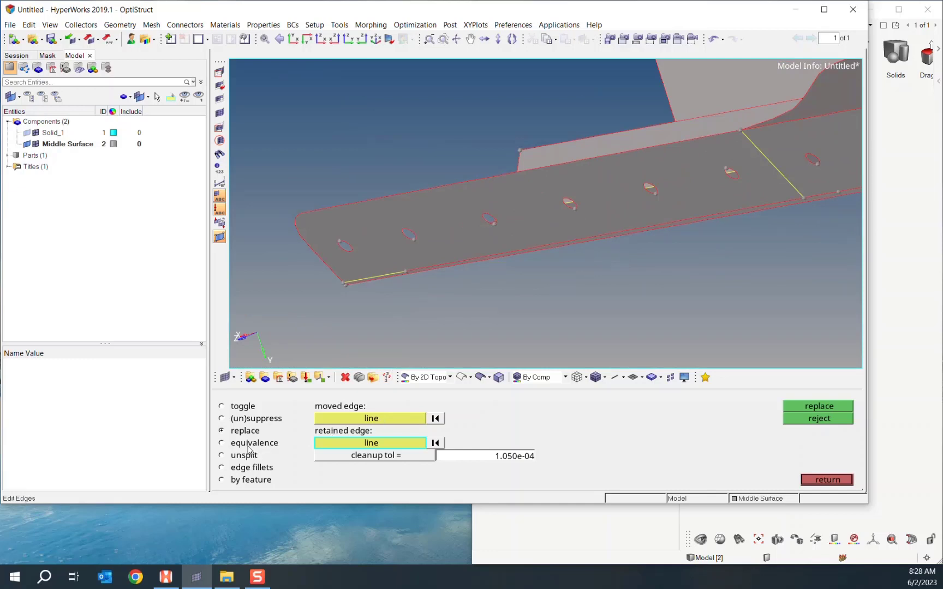
# - Equivalence the midsurface's free edges at 1.050e-04 tolerance and rotate to check the flange
pyautogui.click(228, 444)
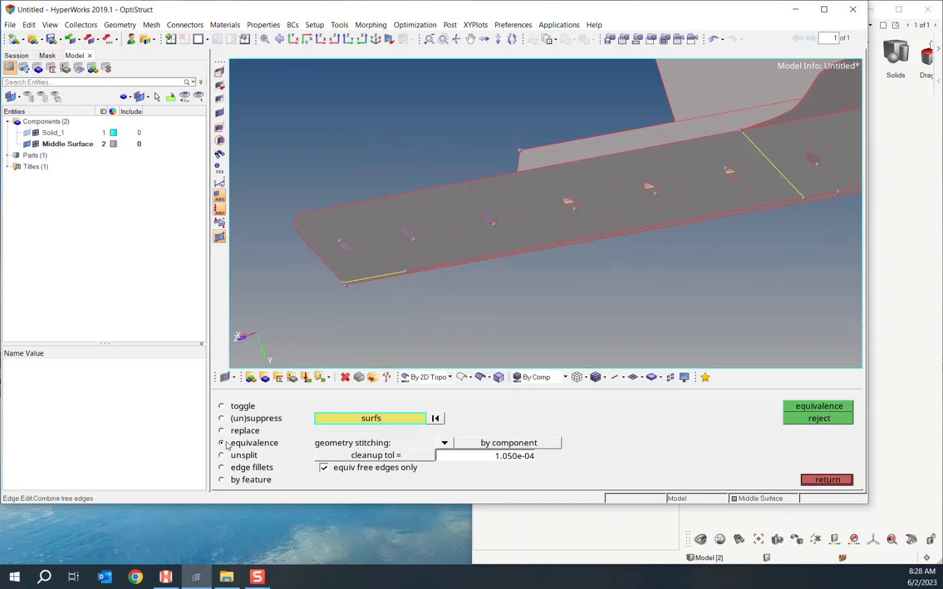
pyautogui.middleClick(468, 222)
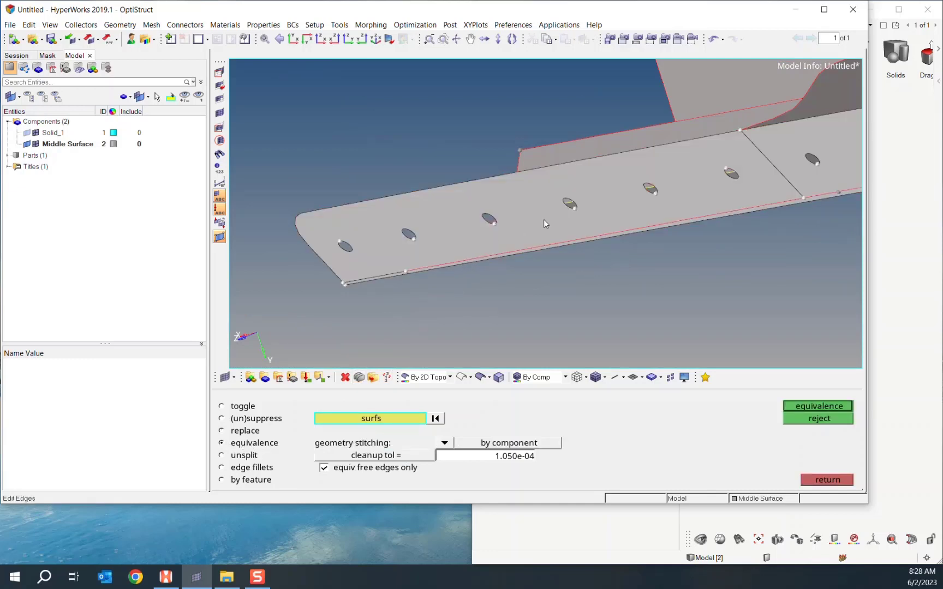
pyautogui.keyDown('ctrl'); pyautogui.moveTo(543, 220); pyautogui.dragTo(481, 305); pyautogui.keyUp('ctrl')
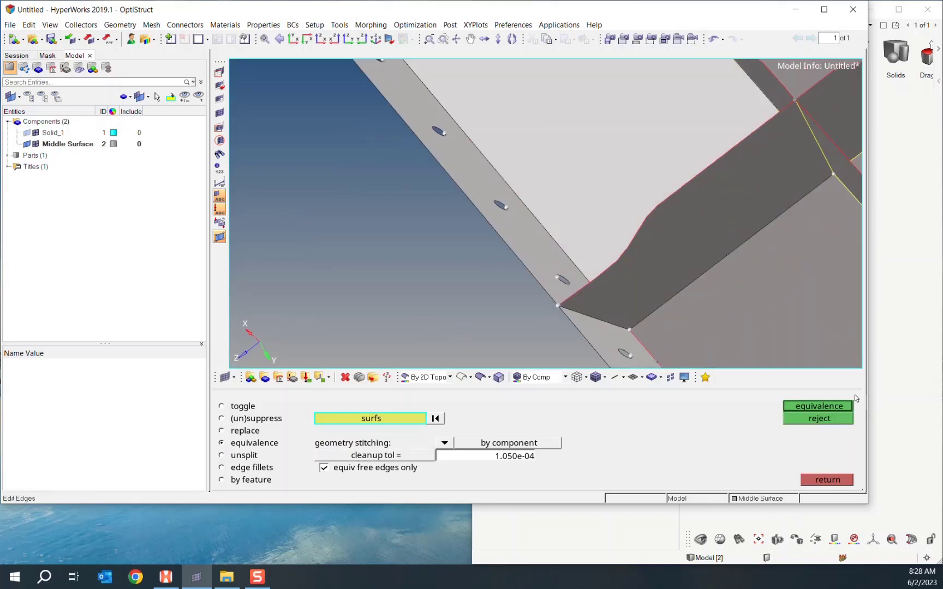
pyautogui.click(841, 407)
pyautogui.keyDown('ctrl'); pyautogui.moveTo(353, 292); pyautogui.dragTo(366, 206); pyautogui.keyUp('ctrl')
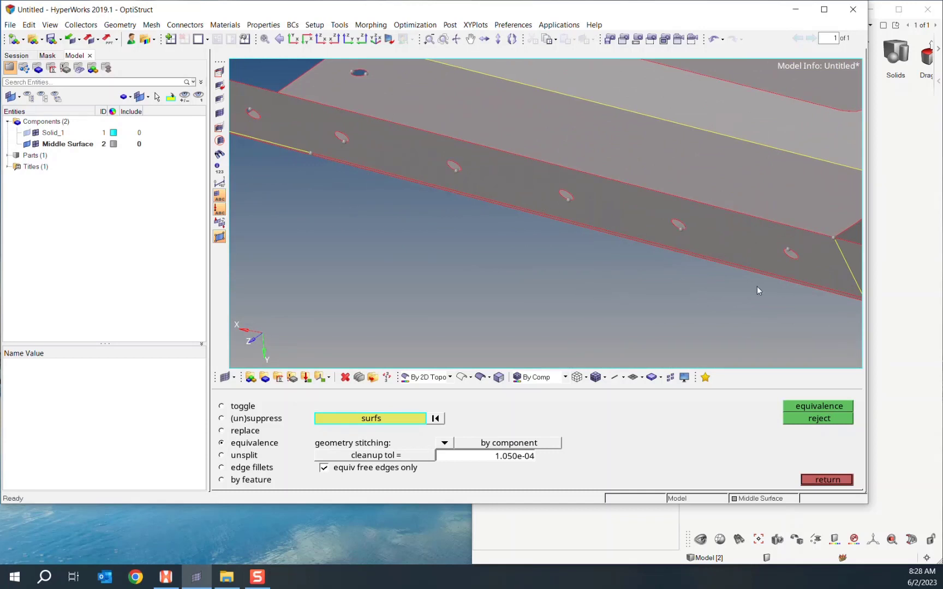
pyautogui.keyDown('ctrl'); pyautogui.scroll(-5, 707, 284); pyautogui.keyUp('ctrl')
pyautogui.keyDown('ctrl'); pyautogui.moveTo(630, 268); pyautogui.dragTo(417, 225, button='right'); pyautogui.keyUp('ctrl')
pyautogui.keyDown('ctrl'); pyautogui.moveTo(556, 283); pyautogui.dragTo(544, 272, button='right'); pyautogui.keyUp('ctrl')
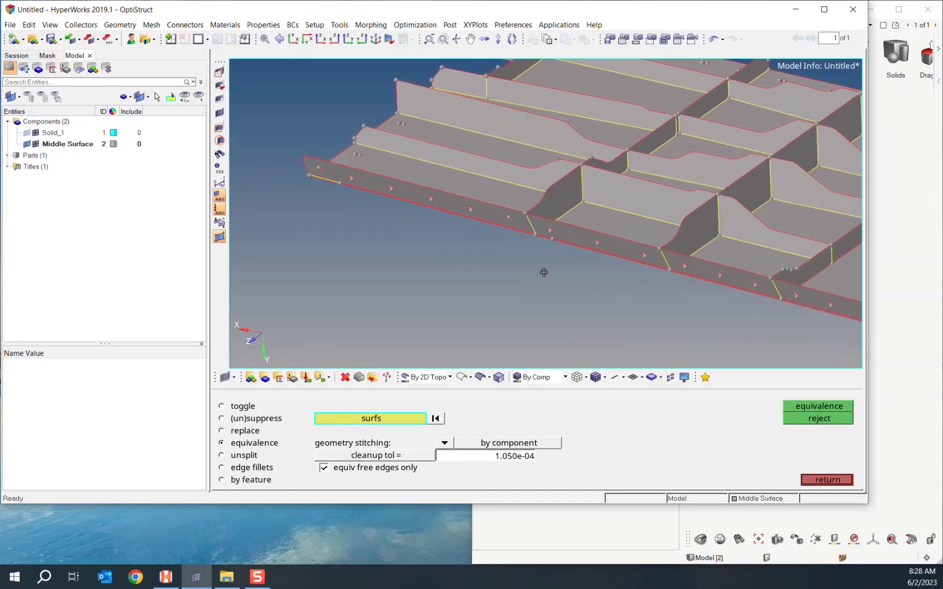
pyautogui.keyDown('ctrl'); pyautogui.moveTo(544, 272); pyautogui.dragTo(491, 136); pyautogui.keyUp('ctrl')
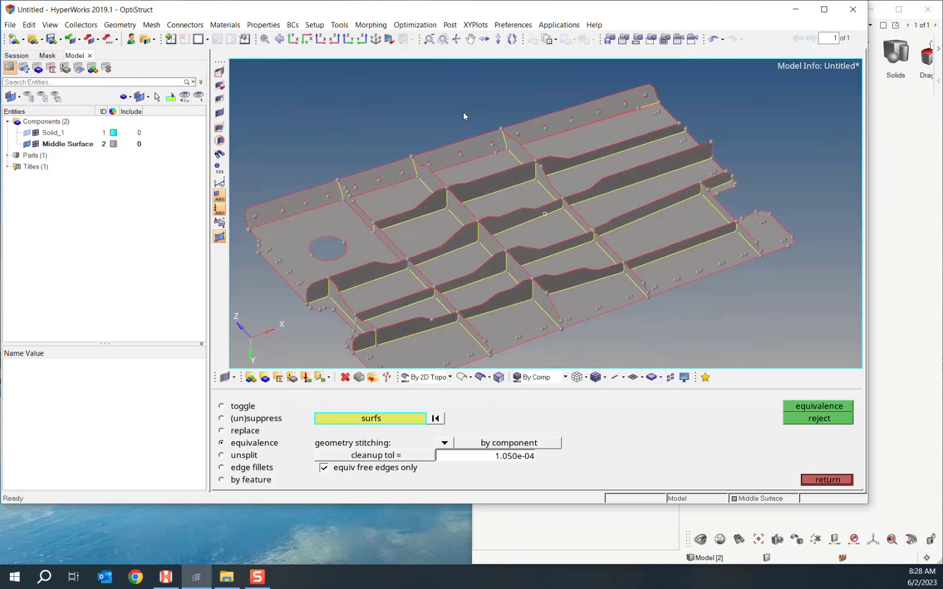
# - Open 2D AutoMesh and set the element size to 0.010
pyautogui.click(152, 24)
pyautogui.moveTo(170, 38)
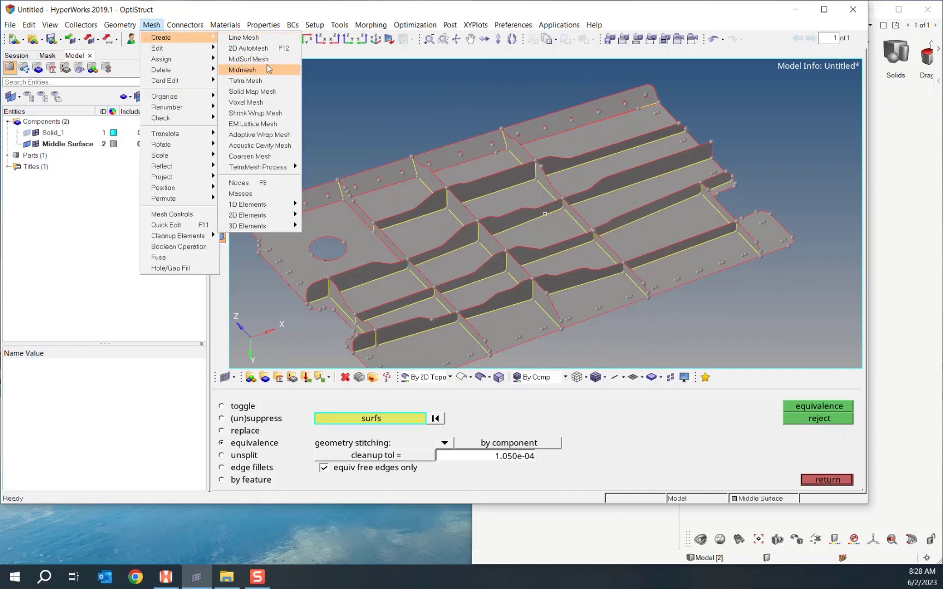
pyautogui.click(248, 48)
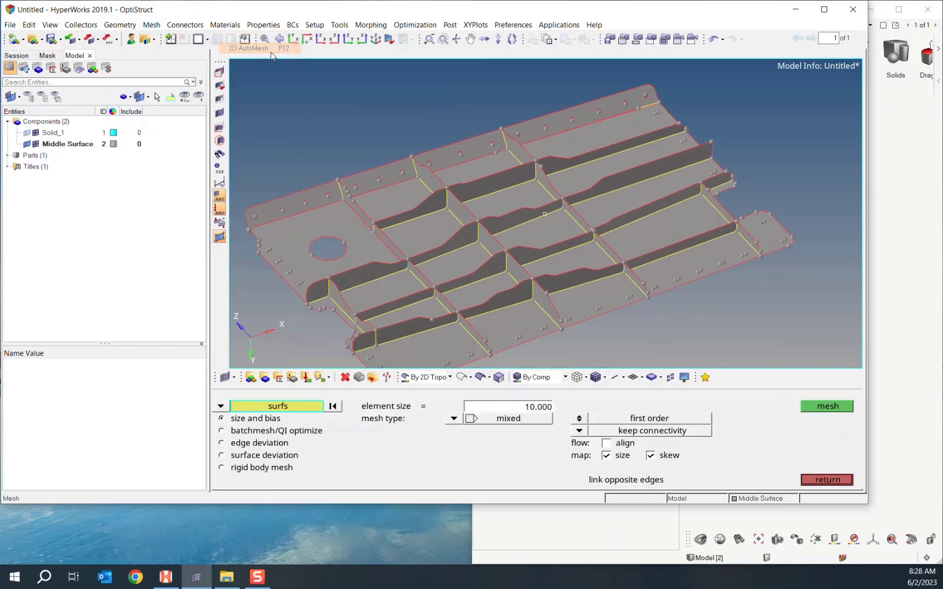
pyautogui.scroll(-3, 461, 207)
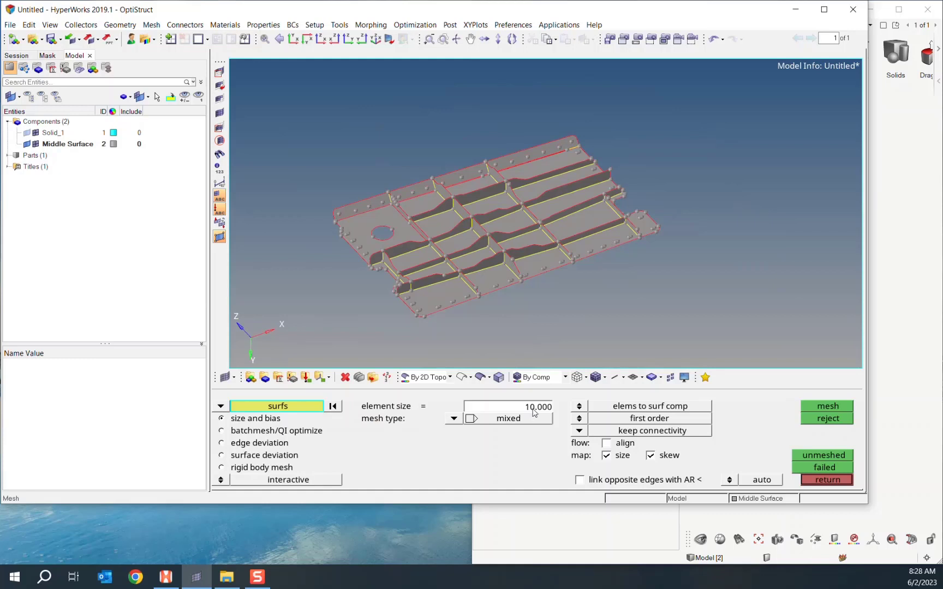
pyautogui.click(221, 182)
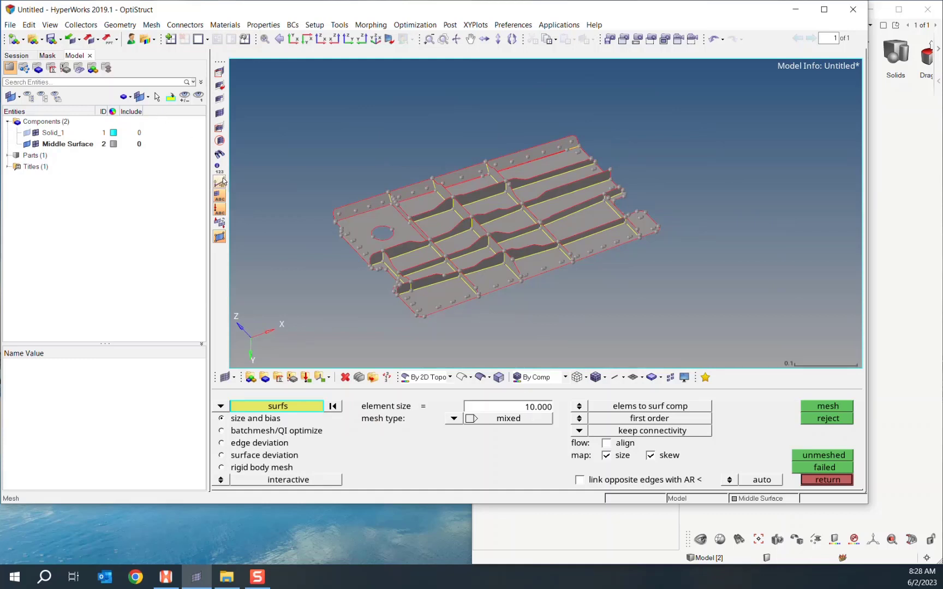
pyautogui.click(543, 410)
pyautogui.write('0.1')
pyautogui.press('Return')
# - Window-select all 57 surfaces and mesh them, producing 1987 mixed shell elements
pyautogui.keyDown('shift'); pyautogui.moveTo(287, 125); pyautogui.dragTo(750, 346); pyautogui.keyUp('shift')
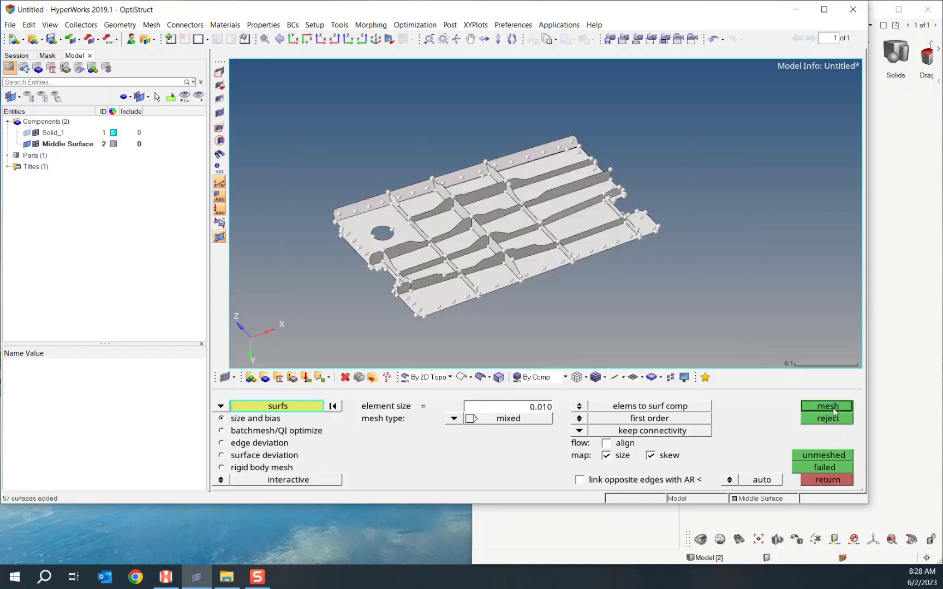
pyautogui.click(834, 409)
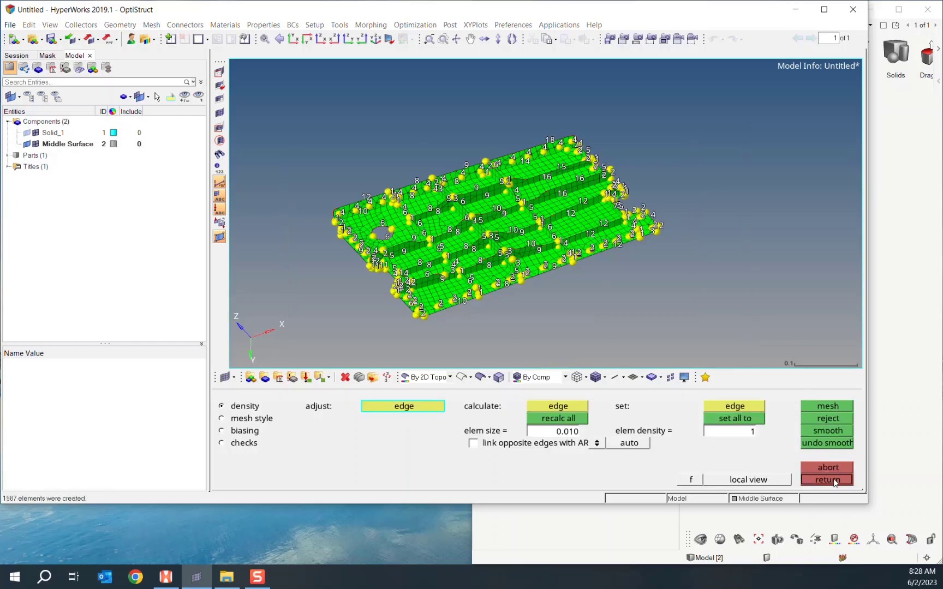
pyautogui.click(829, 480)
pyautogui.scroll(2, 599, 258)
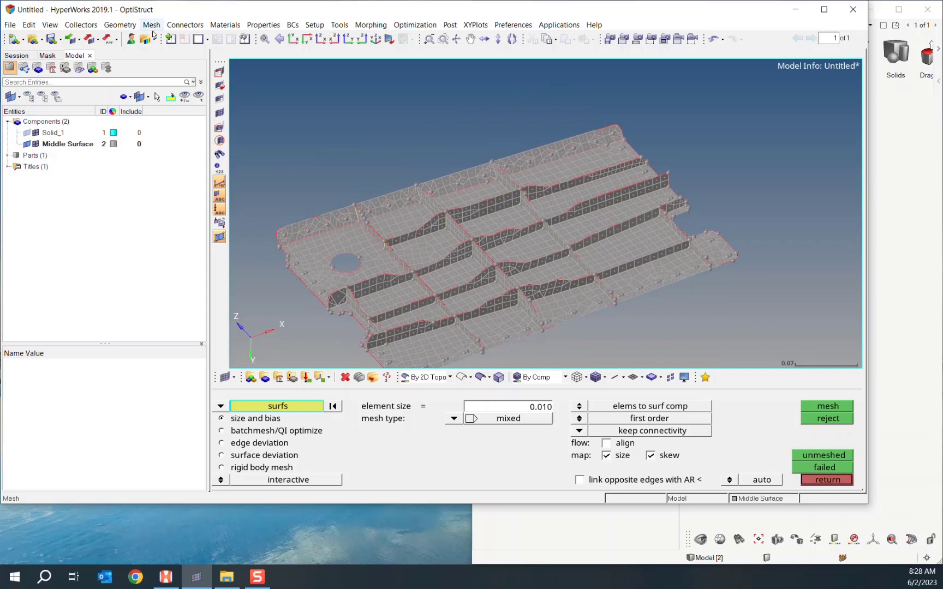
pyautogui.keyDown('ctrl'); pyautogui.moveTo(379, 165); pyautogui.dragTo(431, 139, button='right'); pyautogui.keyUp('ctrl')
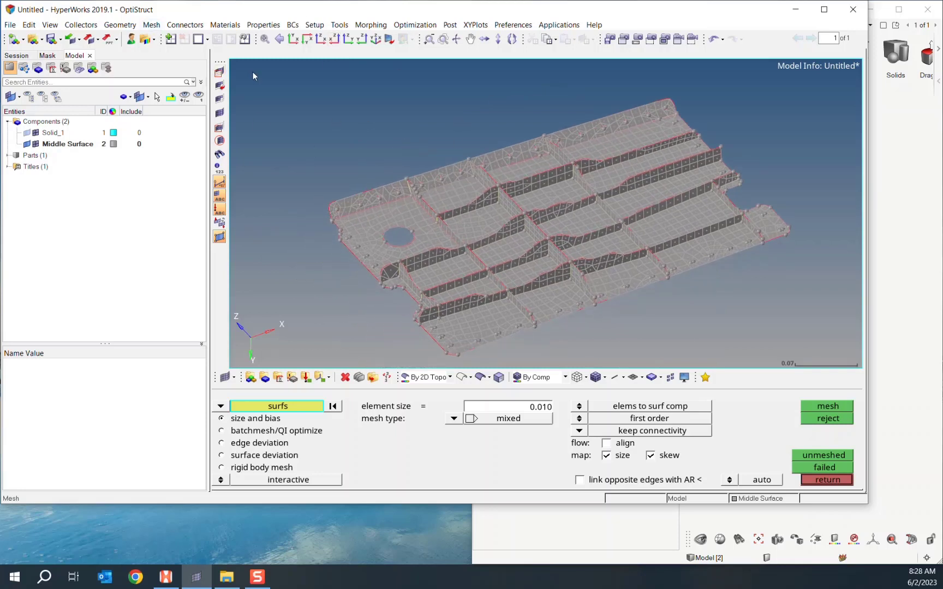
# - Open the Map Midmesh Thickness dialog and position it beside the model
pyautogui.click(151, 26)
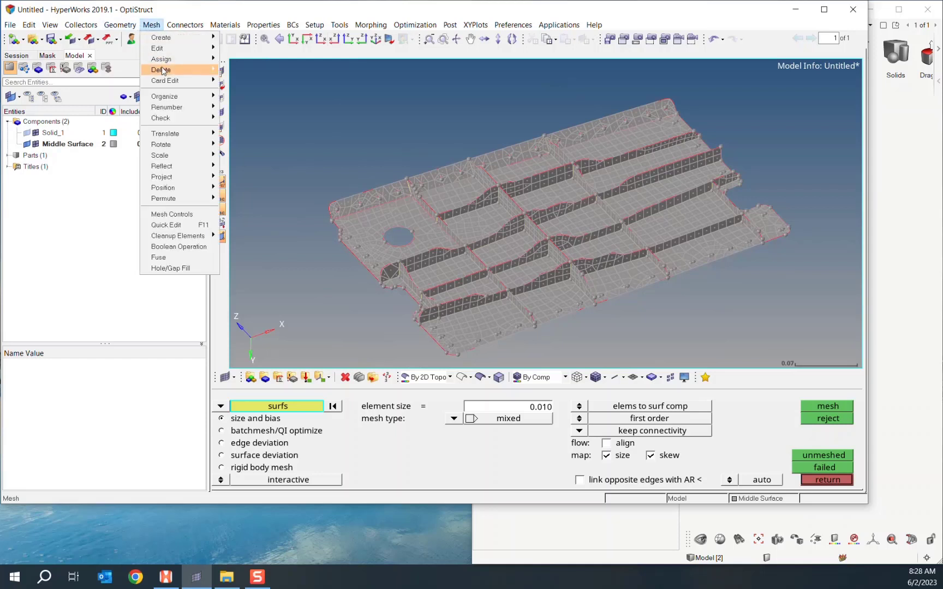
pyautogui.moveTo(174, 53)
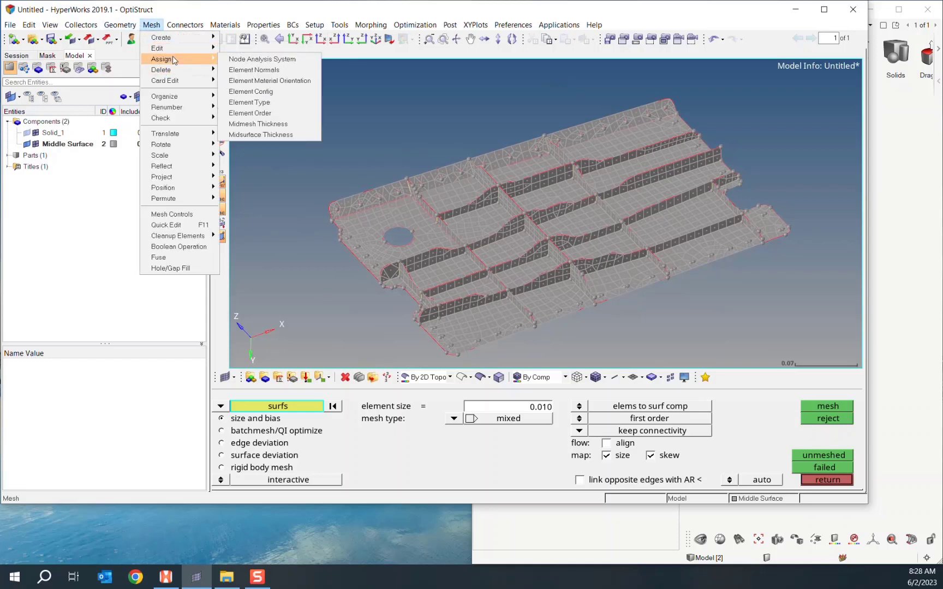
pyautogui.click(295, 125)
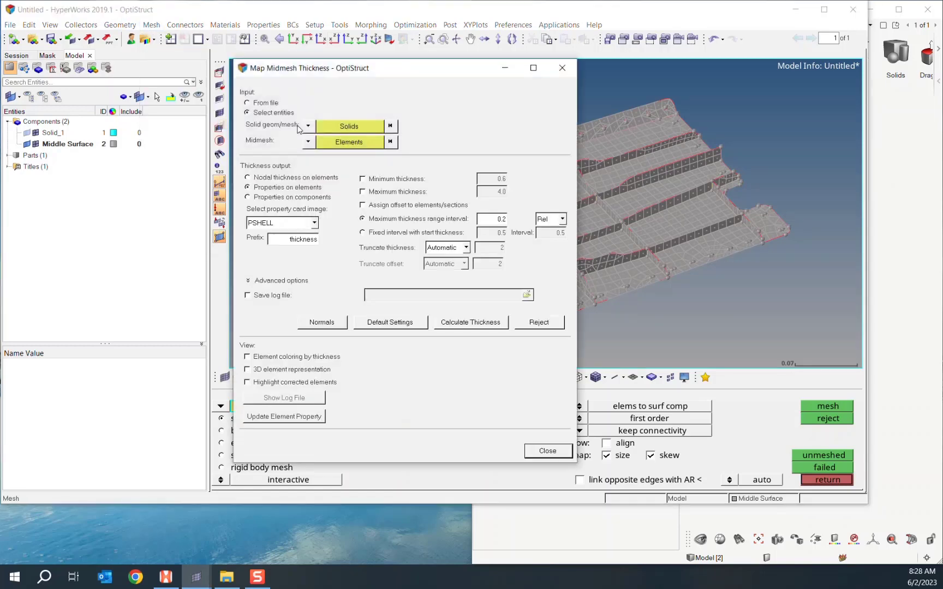
pyautogui.moveTo(385, 71); pyautogui.dragTo(163, 55)
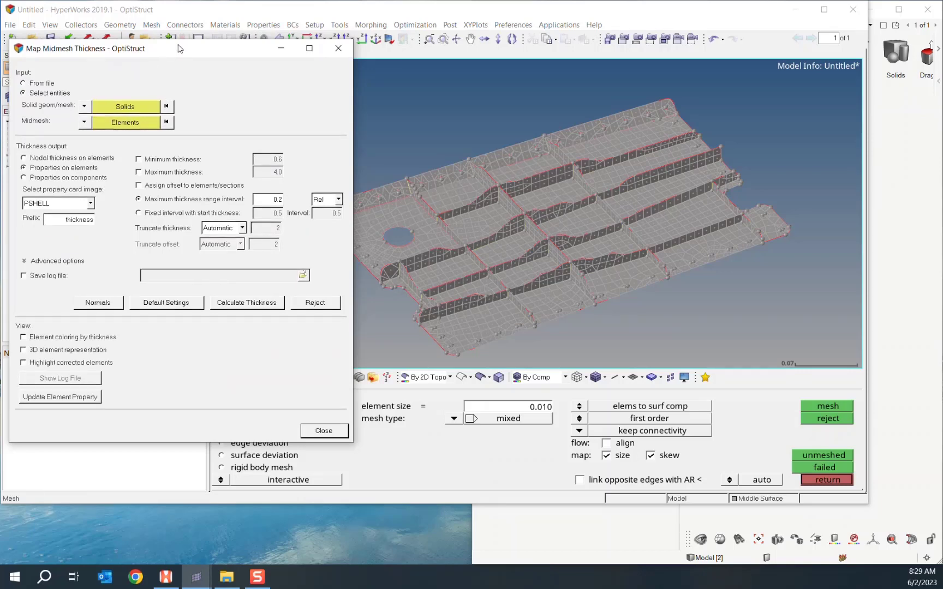
pyautogui.moveTo(180, 48); pyautogui.dragTo(358, 87)
pyautogui.click(25, 135)
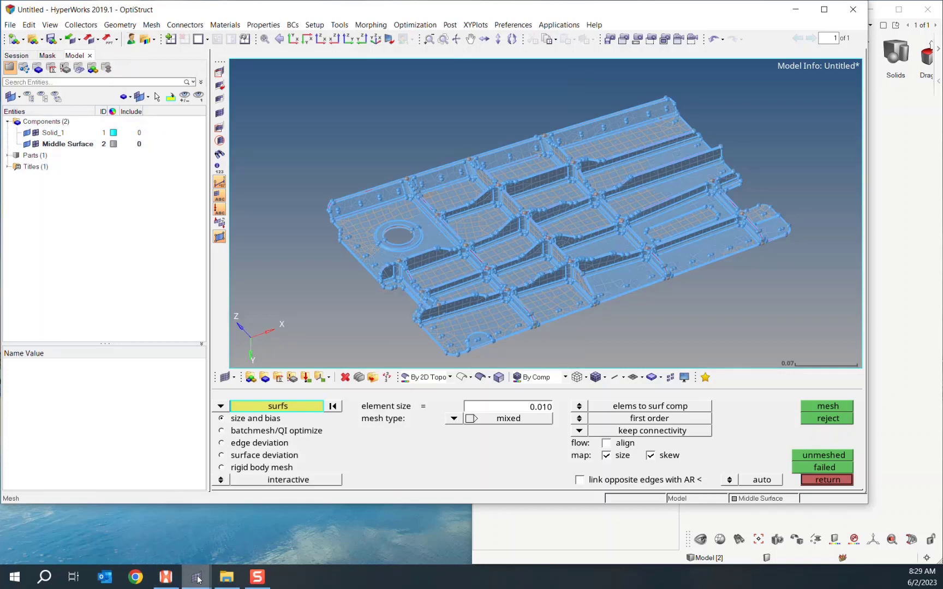
pyautogui.moveTo(195, 577)
pyautogui.click(263, 541)
# - Pick the panel solid and all midsurface shell elements, then calculate thickness
pyautogui.click(361, 145)
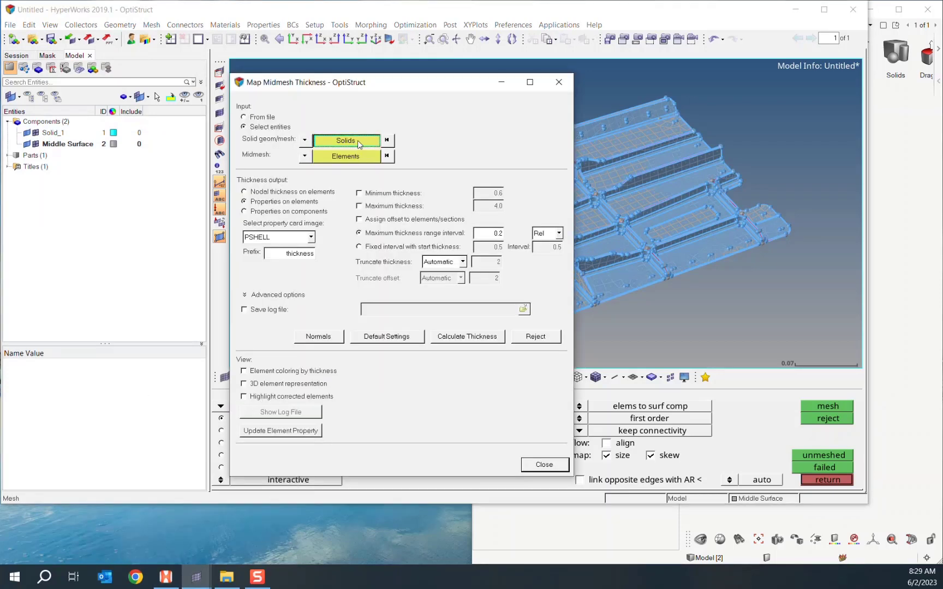
pyautogui.click(688, 188)
pyautogui.click(818, 407)
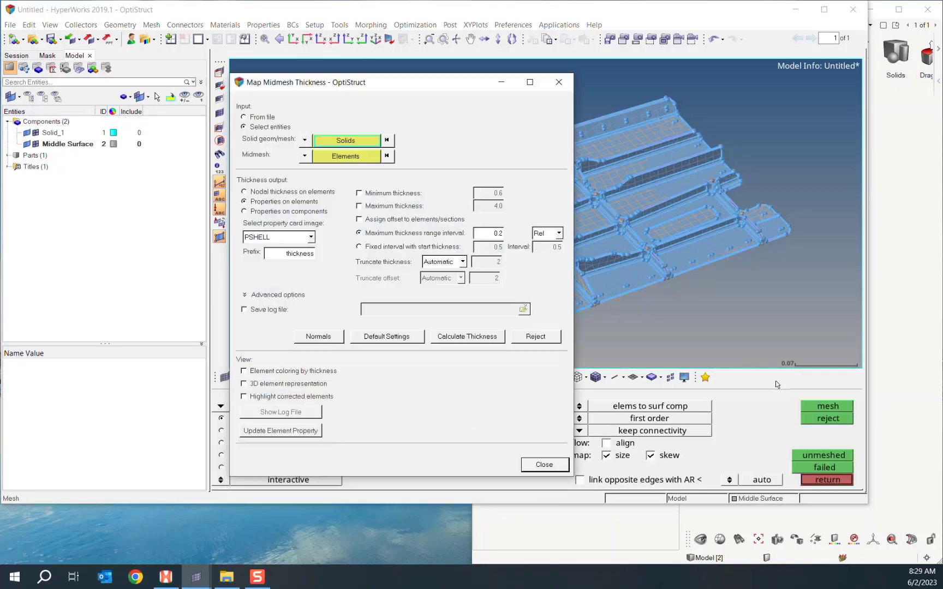
pyautogui.click(335, 156)
pyautogui.keyDown('shift'); pyautogui.moveTo(292, 108); pyautogui.dragTo(642, 195); pyautogui.keyUp('shift')
pyautogui.keyDown('shift'); pyautogui.moveTo(601, 78); pyautogui.dragTo(696, 136); pyautogui.keyUp('shift')
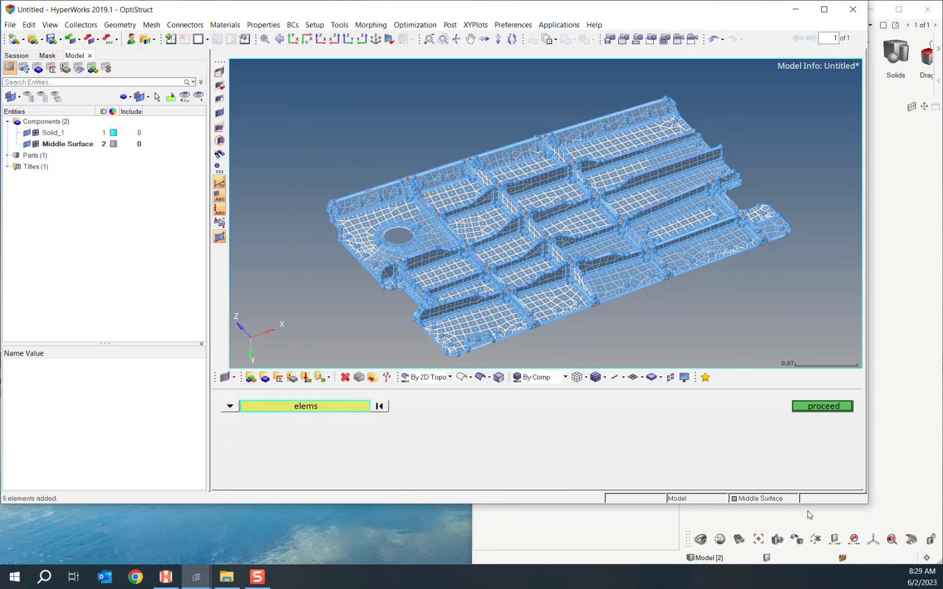
pyautogui.click(822, 405)
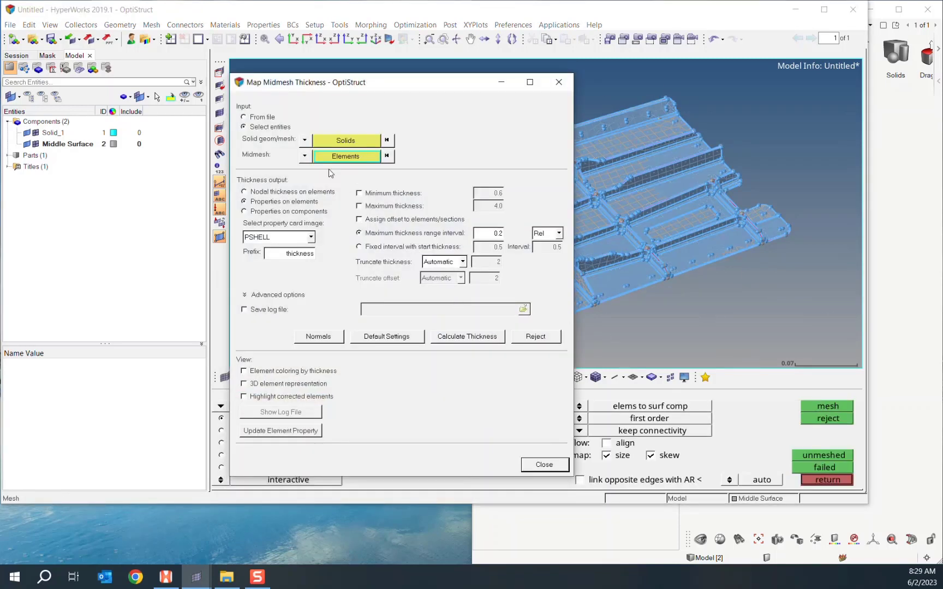
pyautogui.click(472, 338)
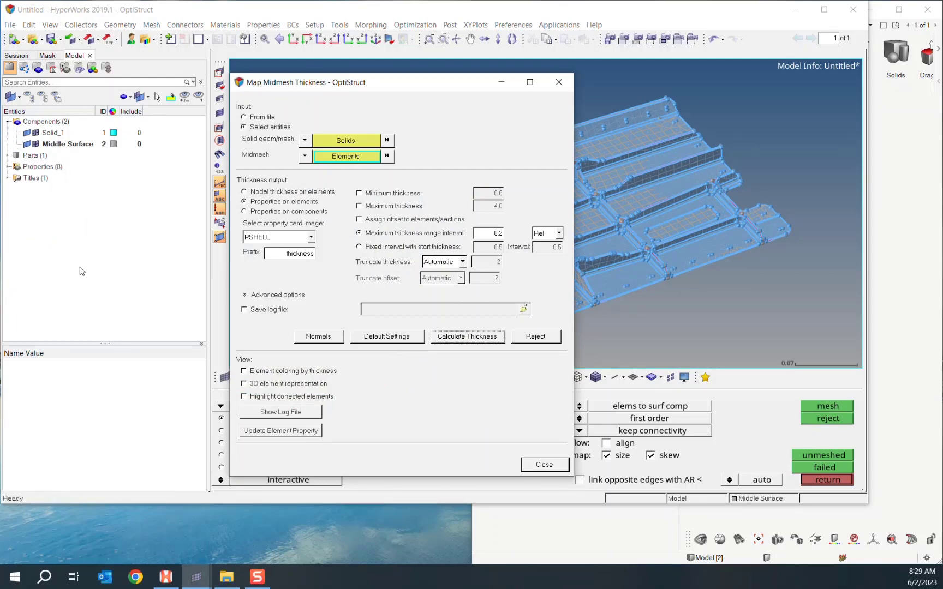
# - Review the eight new PSHELL thickness properties and close the mapping window
pyautogui.click(6, 167)
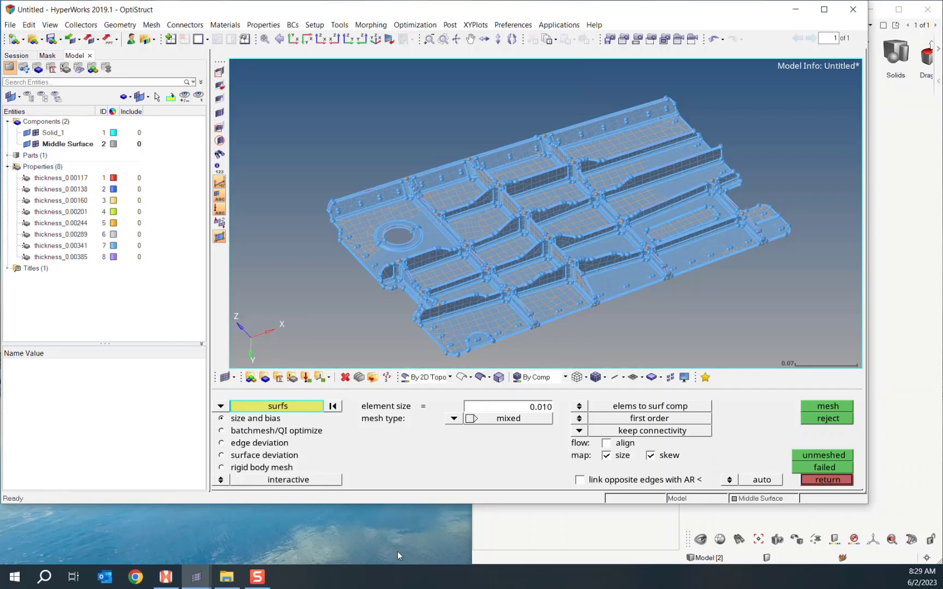
pyautogui.moveTo(196, 577)
pyautogui.click(254, 523)
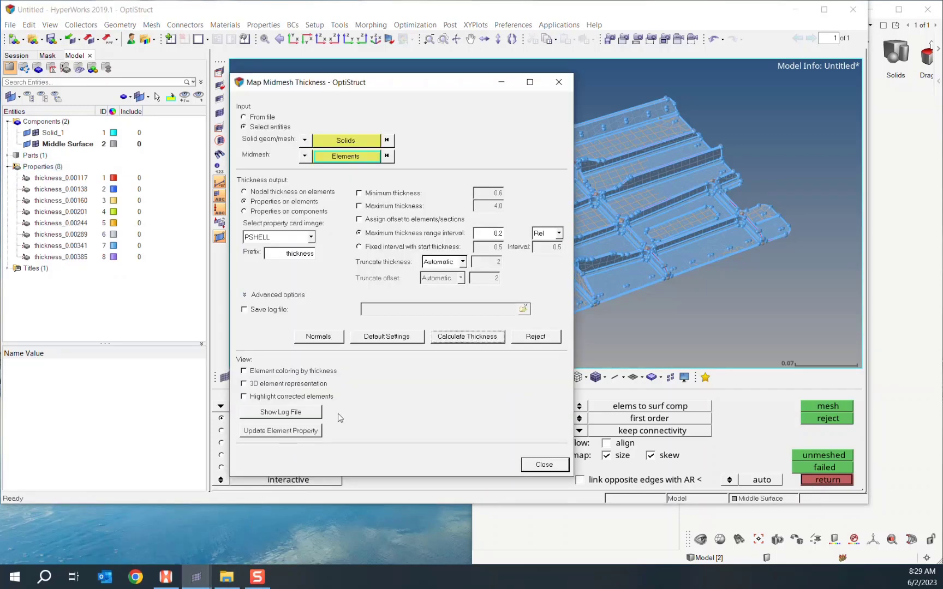
pyautogui.click(524, 468)
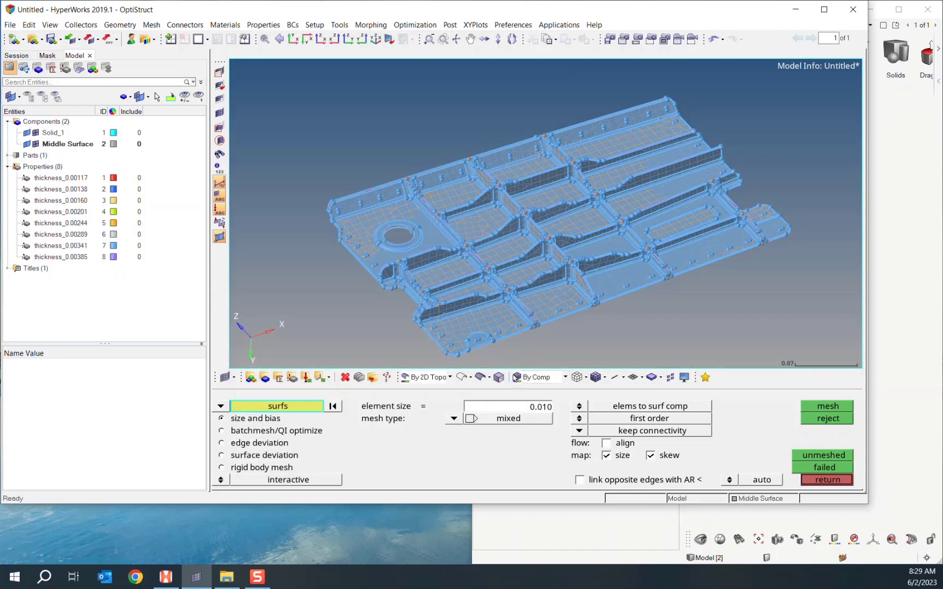
# - Colour elements By Prop and switch shells to 2D Detailed Element Representation
pyautogui.click(563, 378)
pyautogui.click(550, 410)
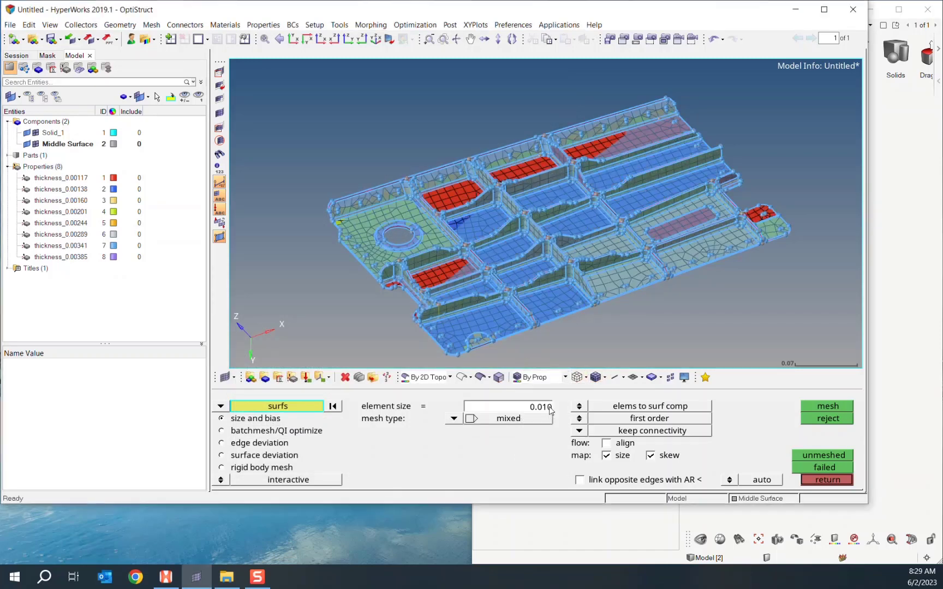
pyautogui.click(642, 378)
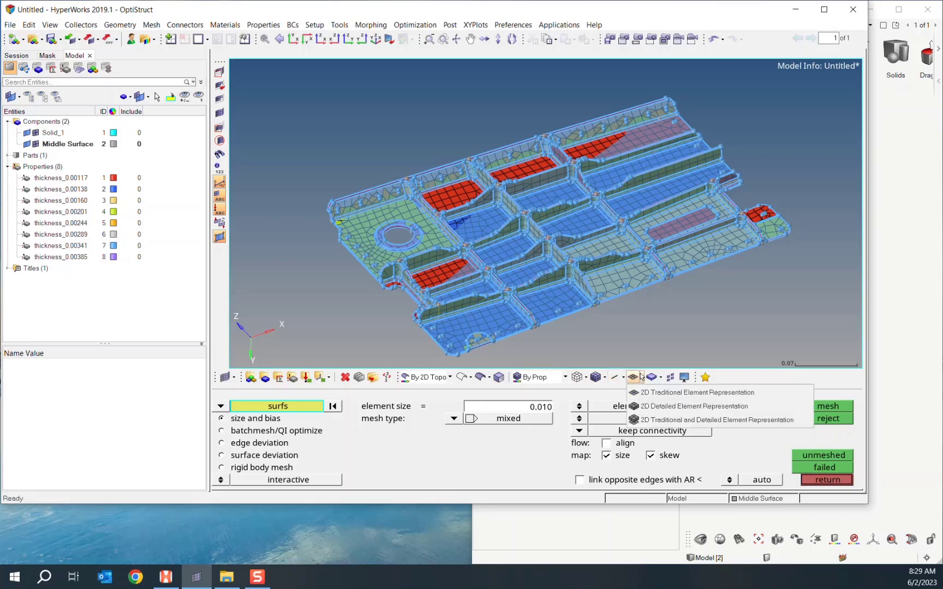
pyautogui.click(659, 406)
# - Rotate and zoom to inspect the thickened shells coloured by property
pyautogui.keyDown('ctrl'); pyautogui.moveTo(614, 353); pyautogui.dragTo(526, 280); pyautogui.keyUp('ctrl')
pyautogui.scroll(10, 547, 273)
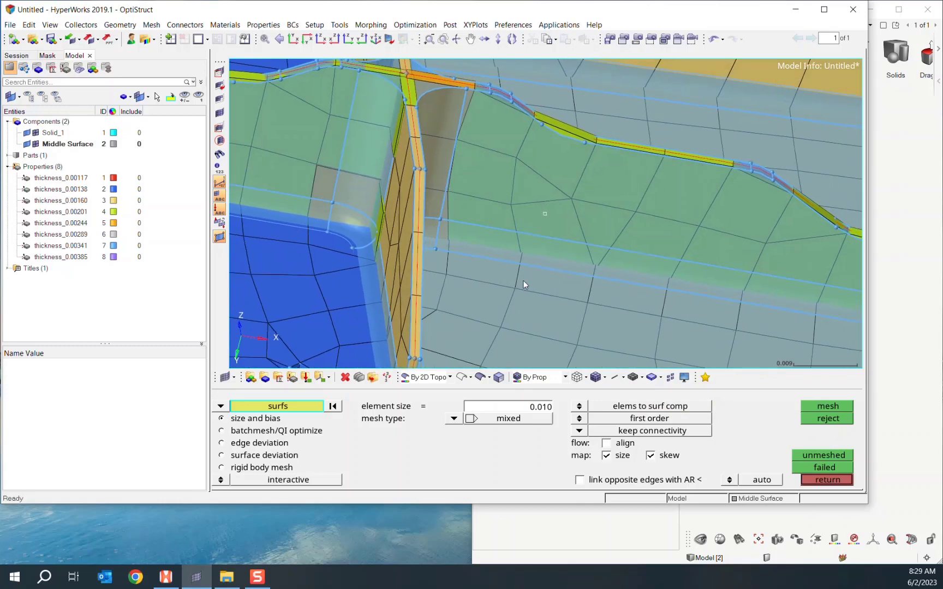
pyautogui.scroll(-6, 524, 282)
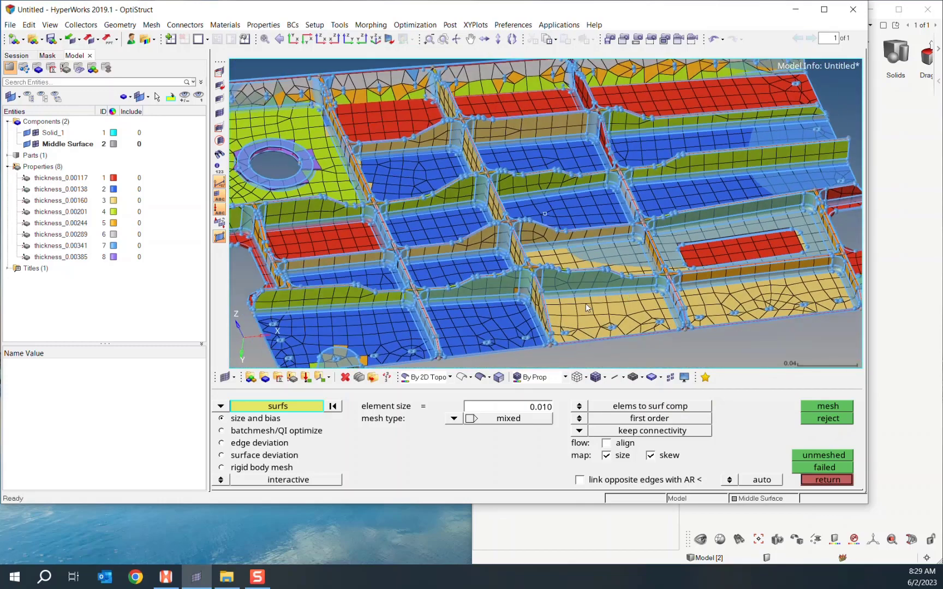
pyautogui.scroll(-4, 566, 302)
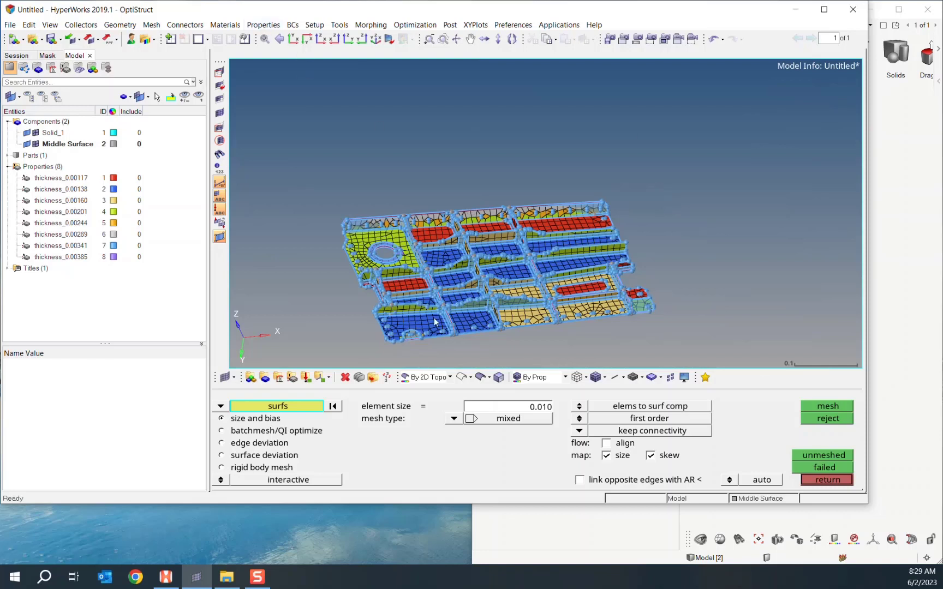
pyautogui.keyDown('ctrl'); pyautogui.moveTo(442, 274); pyautogui.dragTo(471, 242, button='right'); pyautogui.keyUp('ctrl')
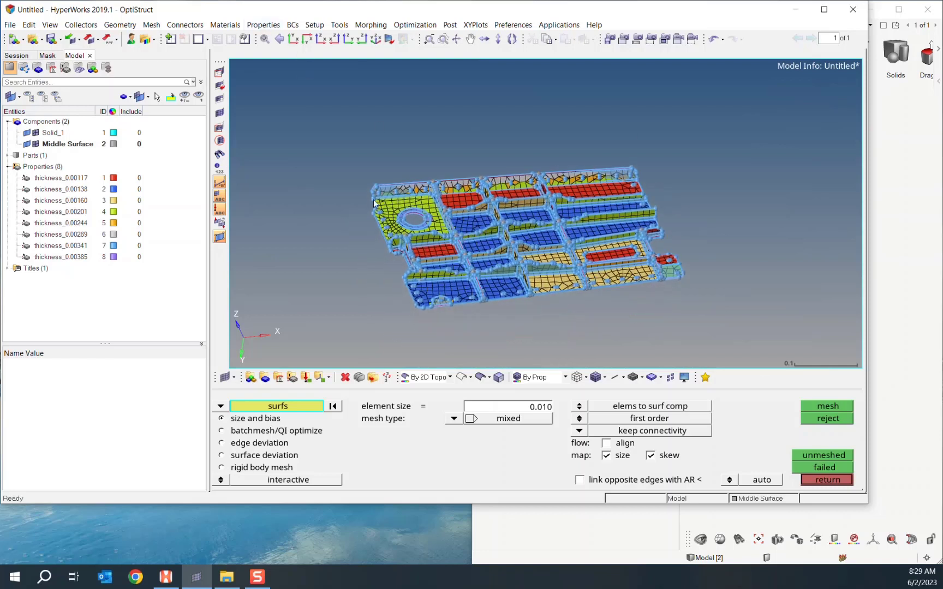
pyautogui.click(152, 26)
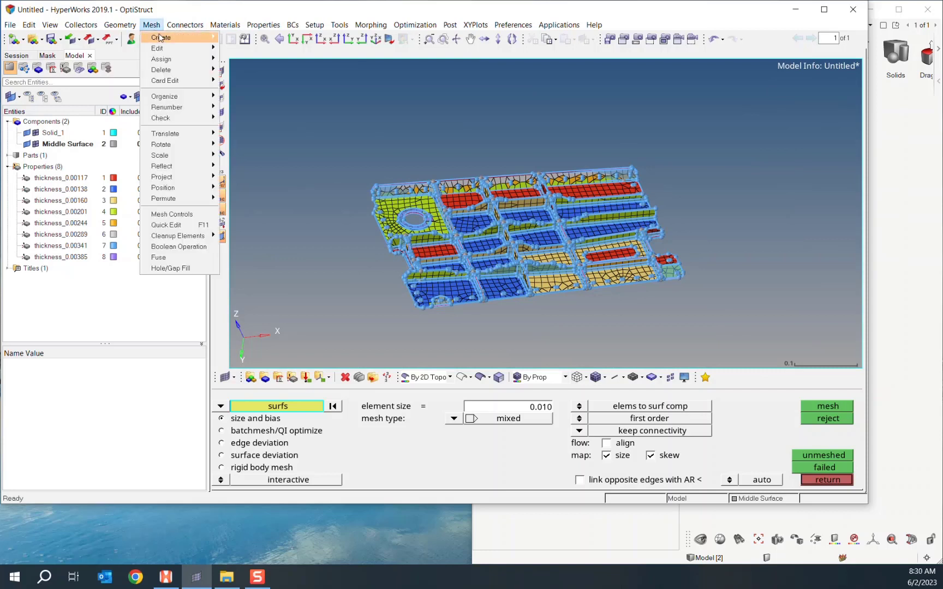
pyautogui.moveTo(160, 48)
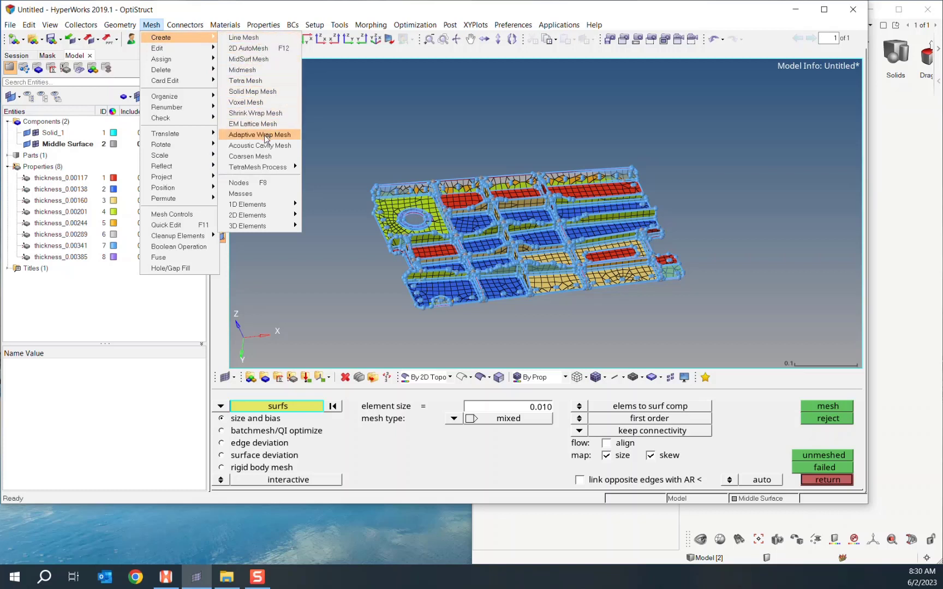
pyautogui.click(272, 60)
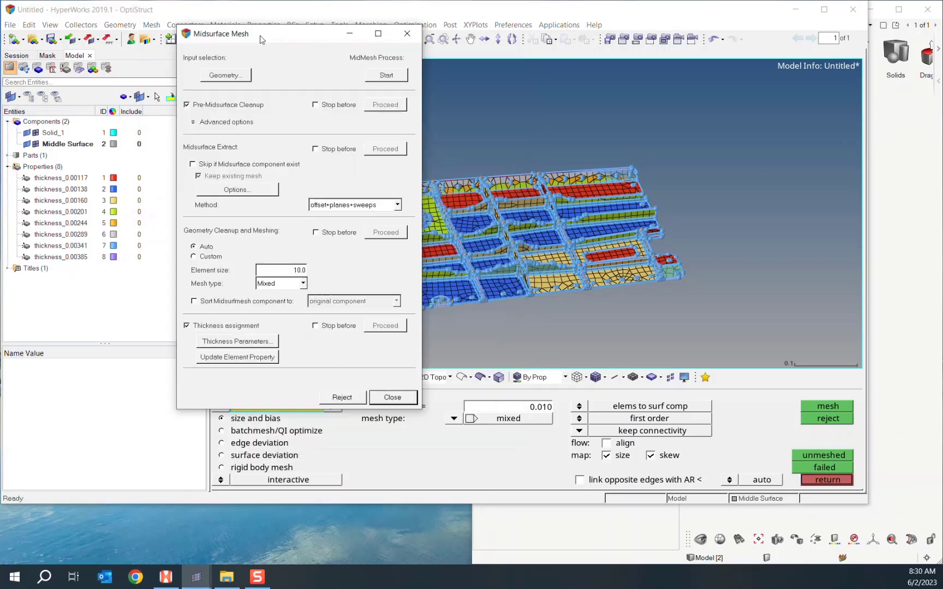
pyautogui.moveTo(263, 14); pyautogui.dragTo(194, 62)
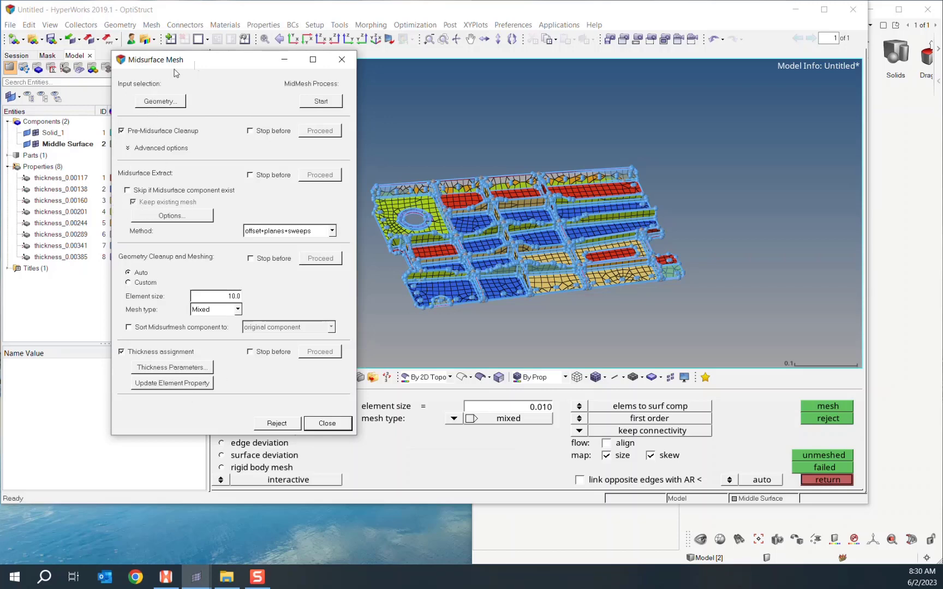
pyautogui.moveTo(188, 59); pyautogui.dragTo(235, 56)
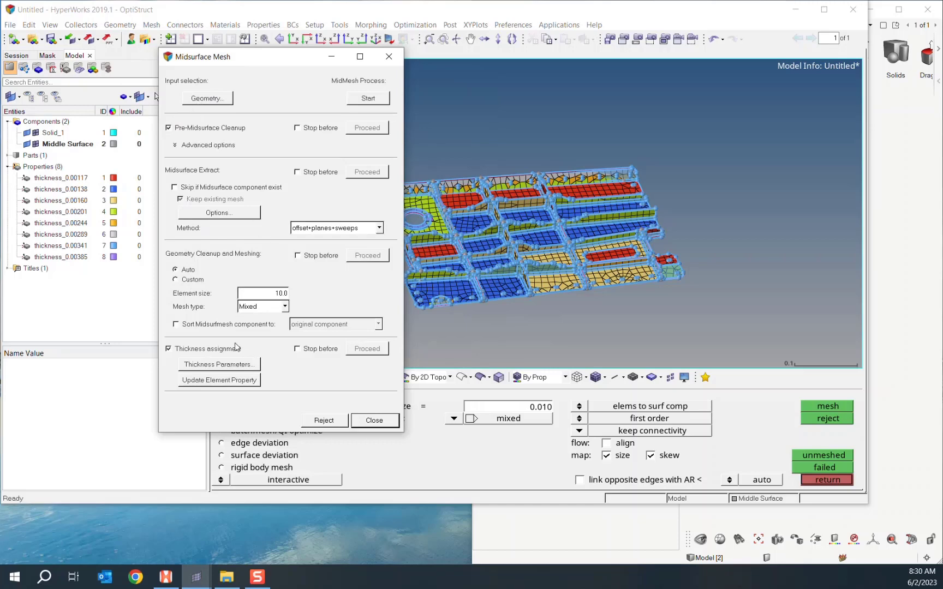
pyautogui.moveTo(262, 63); pyautogui.dragTo(300, 82)
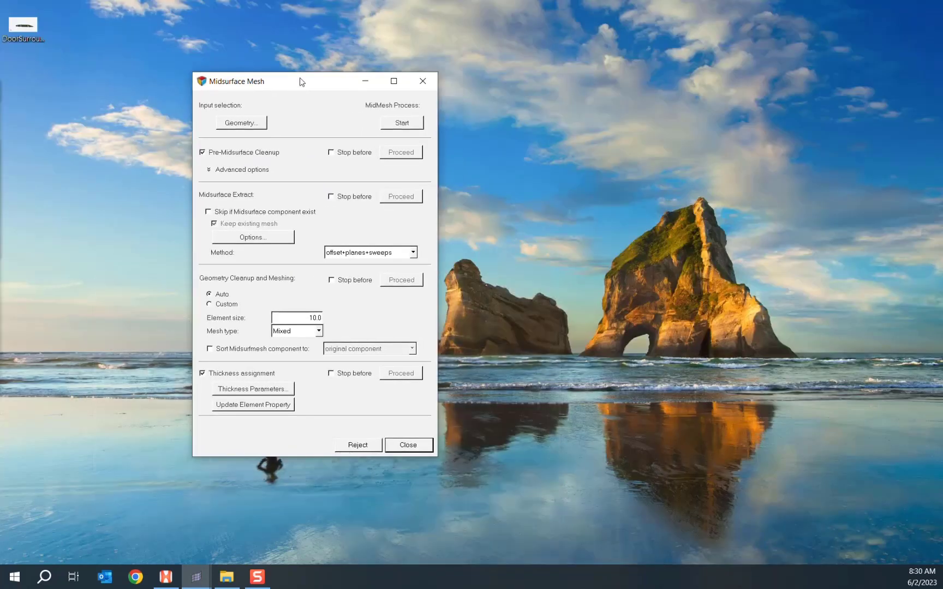
pyautogui.click(165, 577)
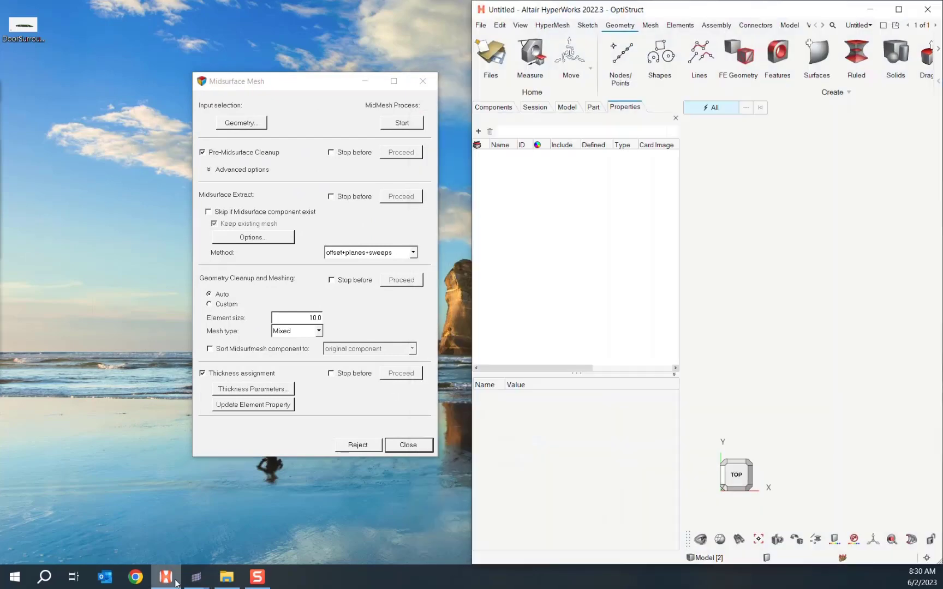
pyautogui.moveTo(196, 579)
pyautogui.click(166, 522)
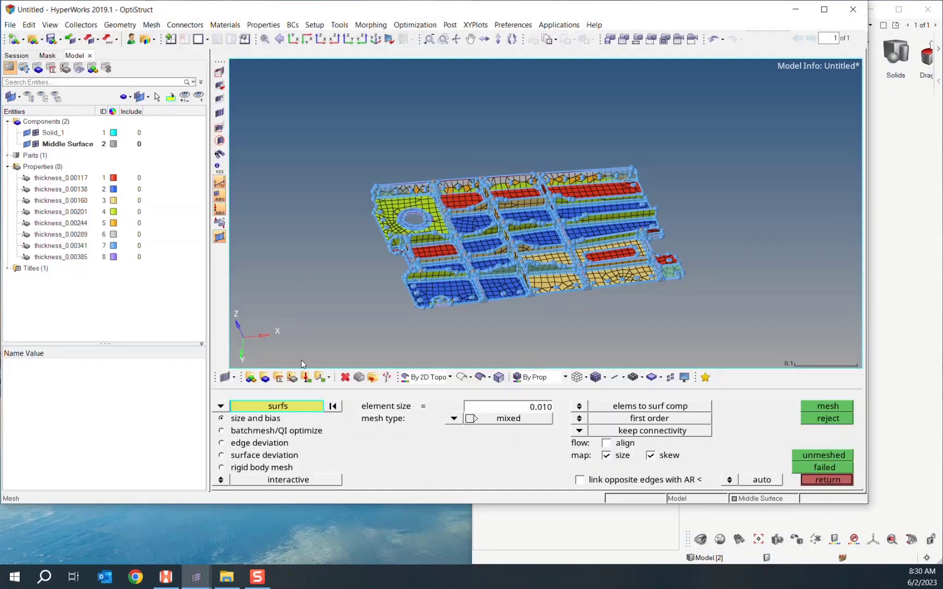
pyautogui.click(237, 499)
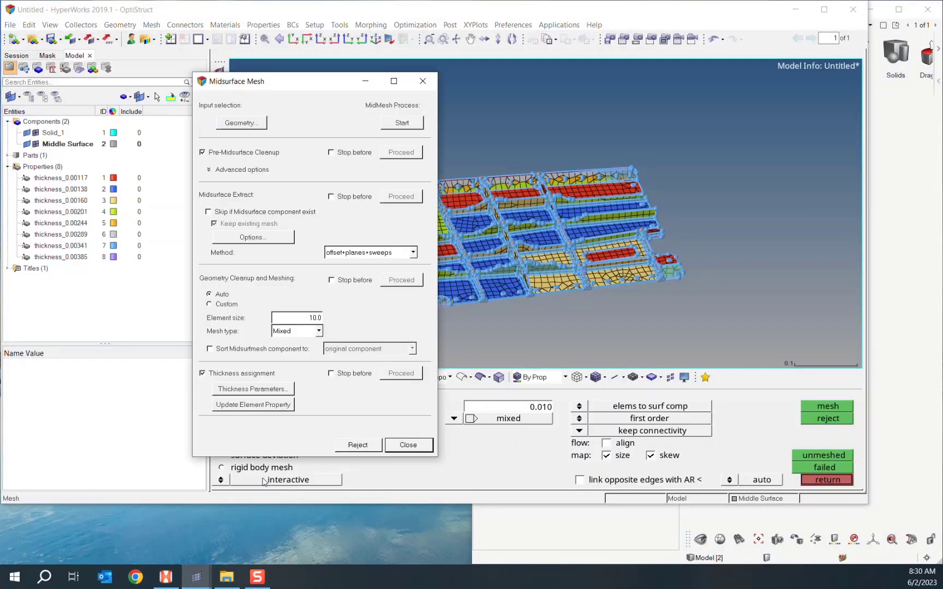
pyautogui.click(423, 81)
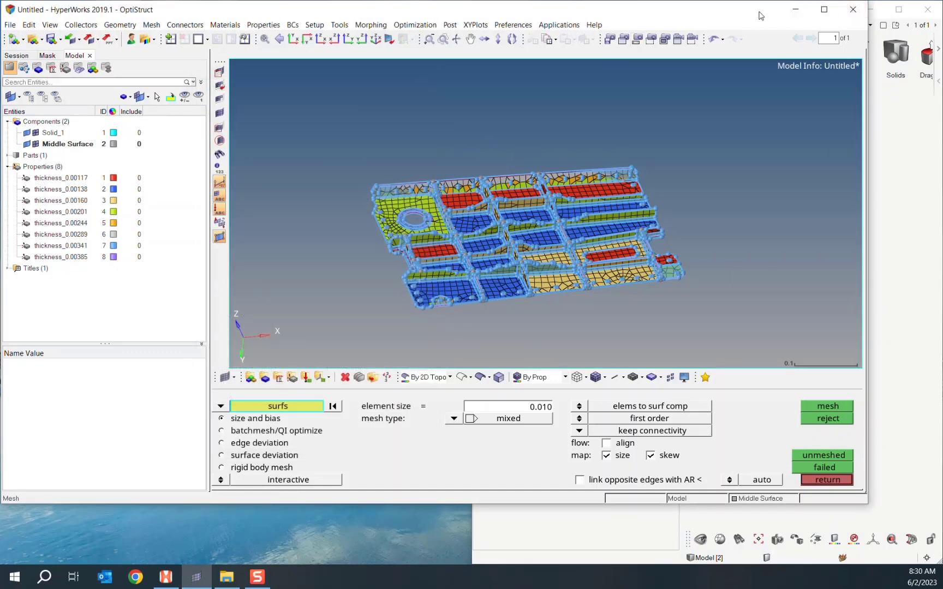
# - Minimize HyperWorks 2019.1 and maximize HyperWorks 2022.3 to full screen
pyautogui.click(795, 12)
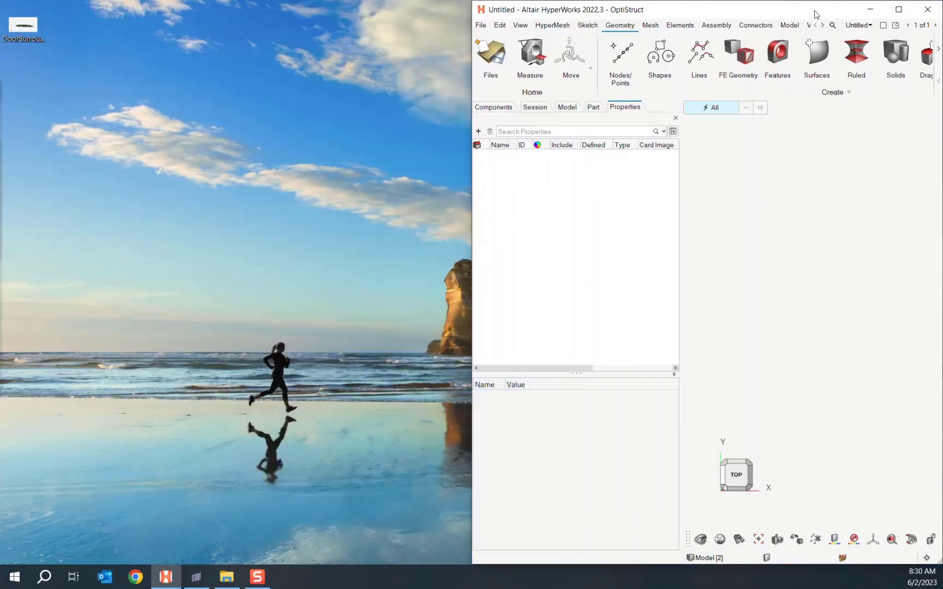
pyautogui.moveTo(800, 78); pyautogui.dragTo(488, 3)
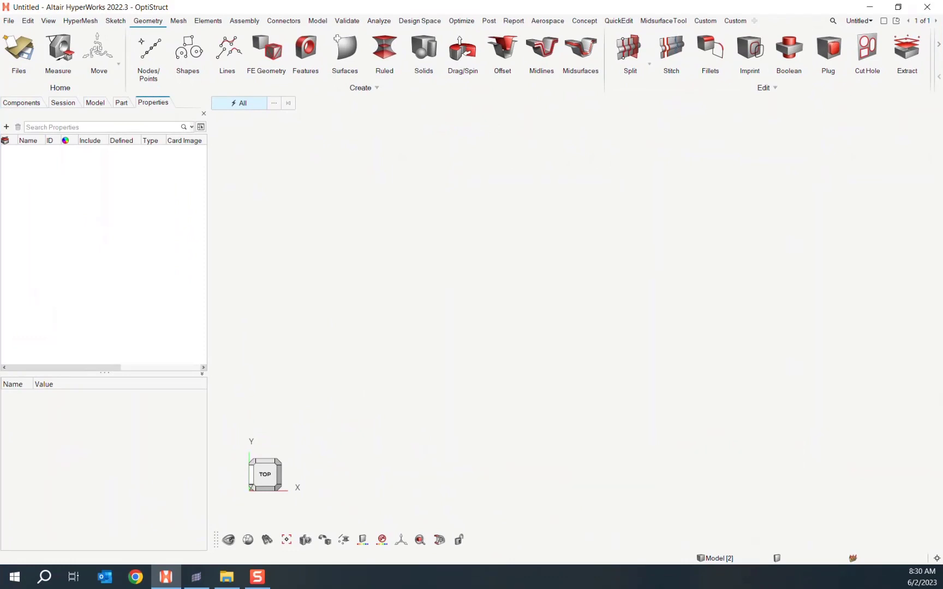
pyautogui.hotkey('alt', 'Tab')
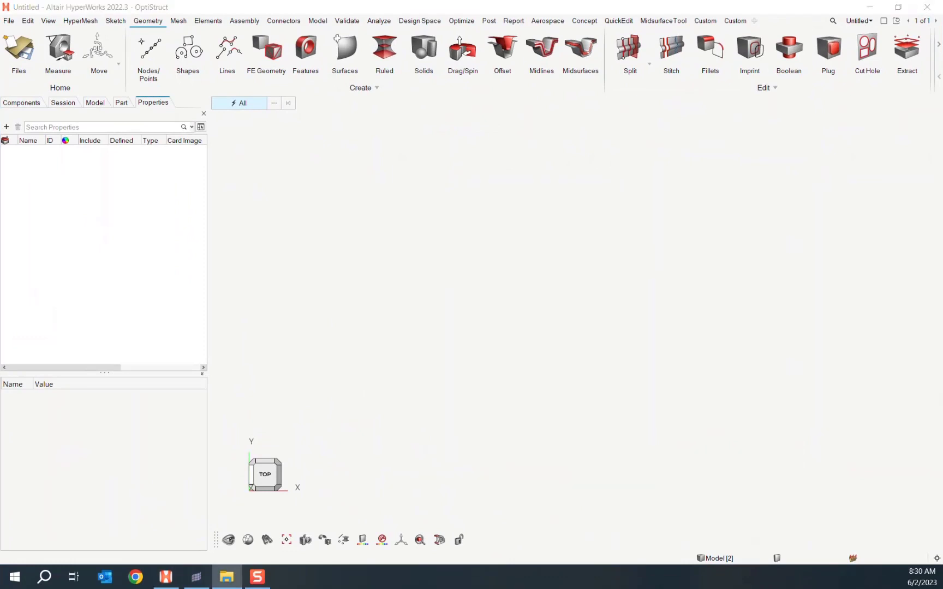
# - Import Evotech_Challenge_2D_Shell_20180828.X_T as a new model and orbit to its ribbed face
pyautogui.moveTo(331, 287); pyautogui.dragTo(328, 282)
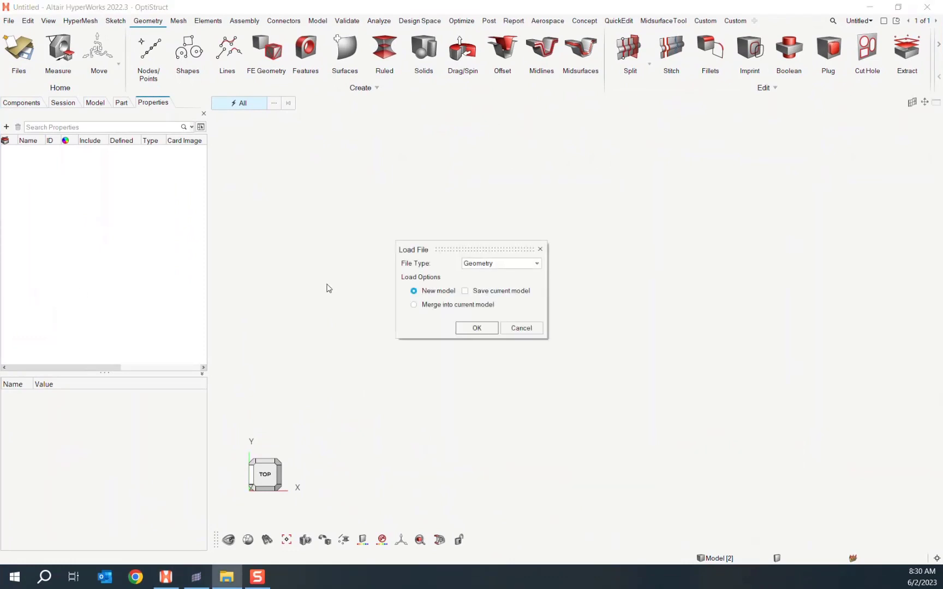
pyautogui.click(462, 329)
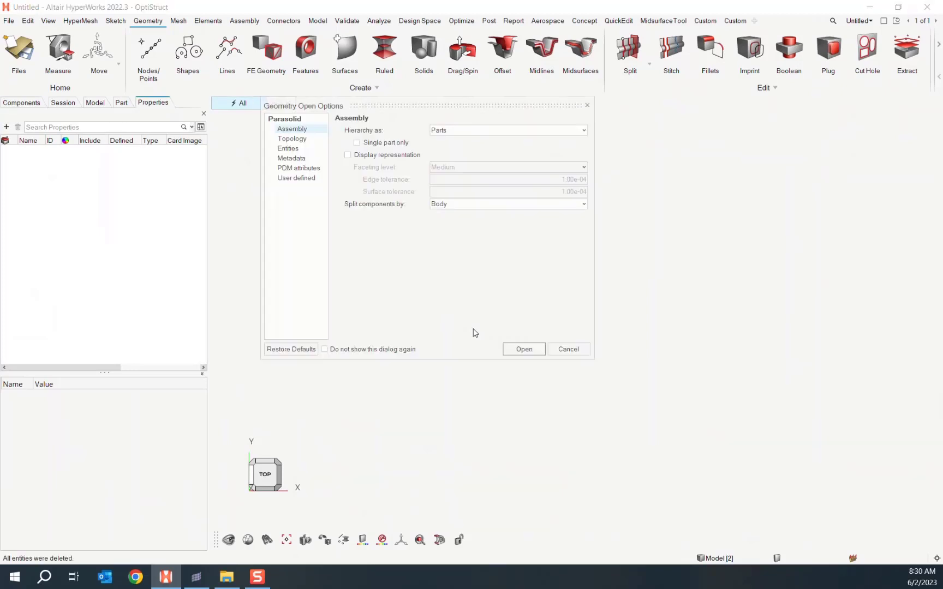
pyautogui.click(516, 351)
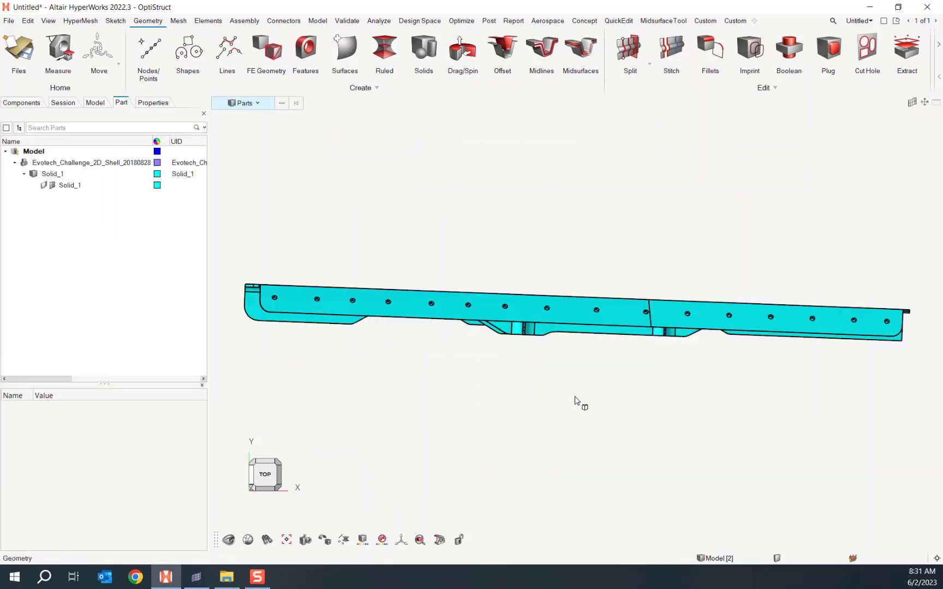
pyautogui.moveTo(608, 407); pyautogui.dragTo(614, 144, button='middle')
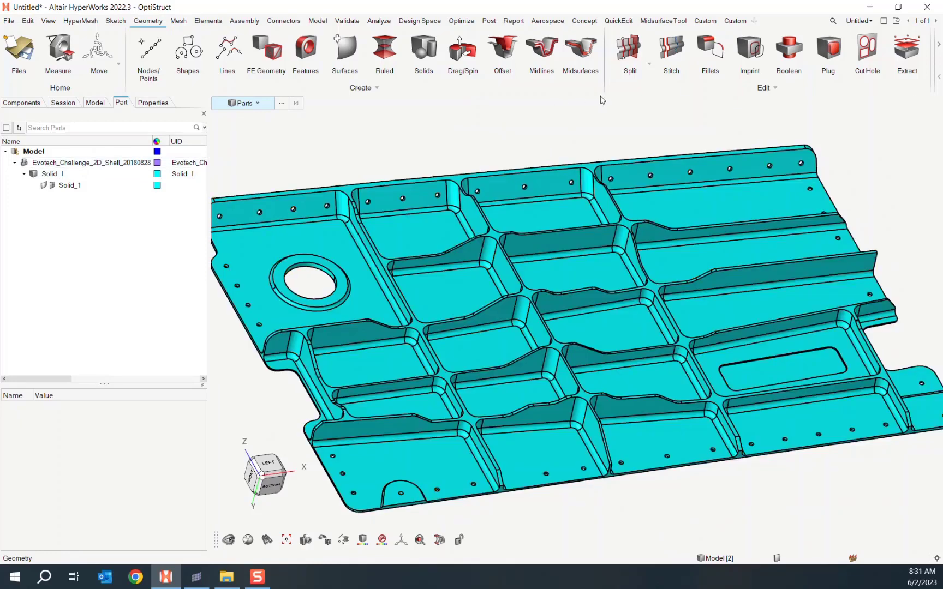
# - Open the Defeature tools and search the panel for fillets
pyautogui.click(939, 44)
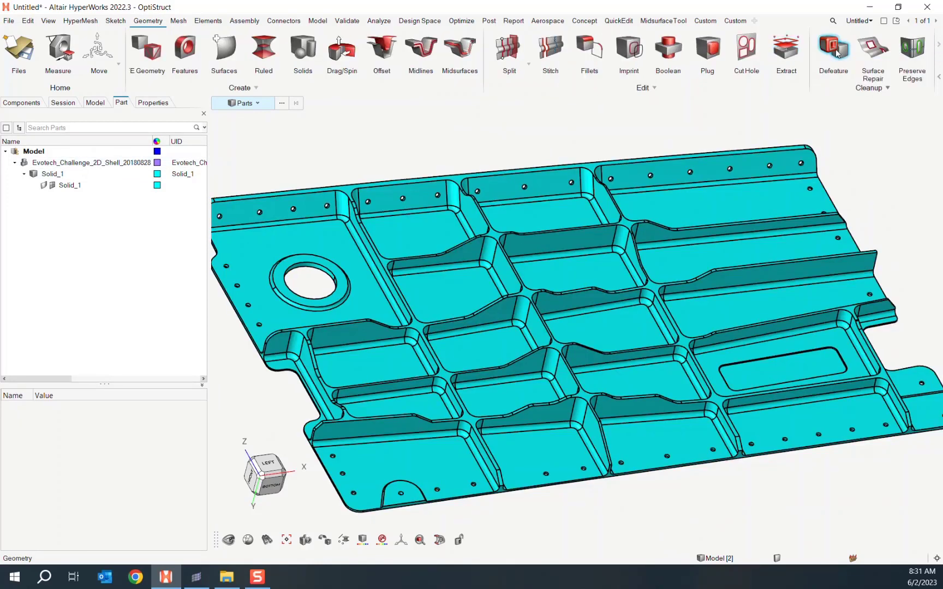
pyautogui.click(833, 52)
pyautogui.click(849, 114)
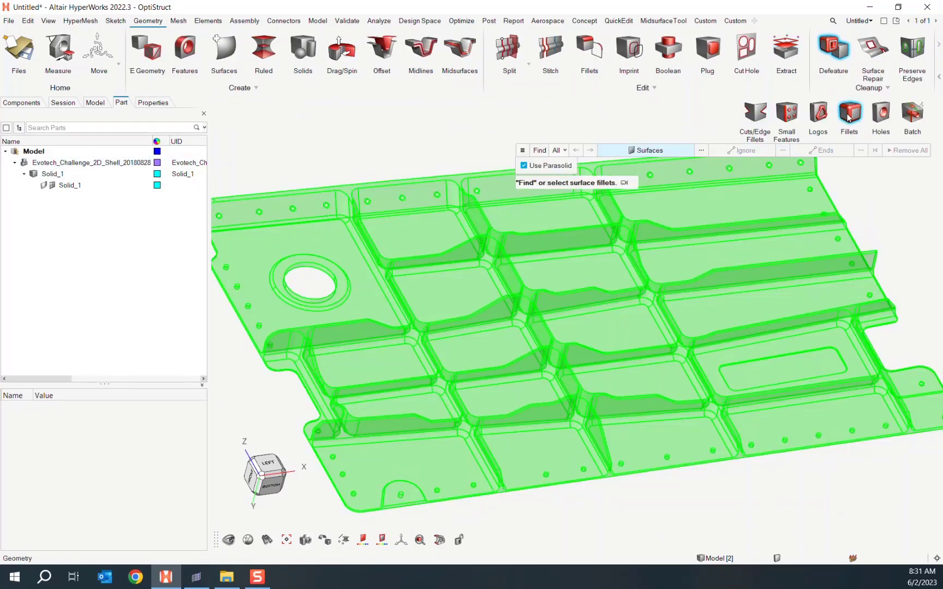
pyautogui.click(538, 152)
# - Search the panel for removable holes, find none, and exit hole defeaturing
pyautogui.click(884, 117)
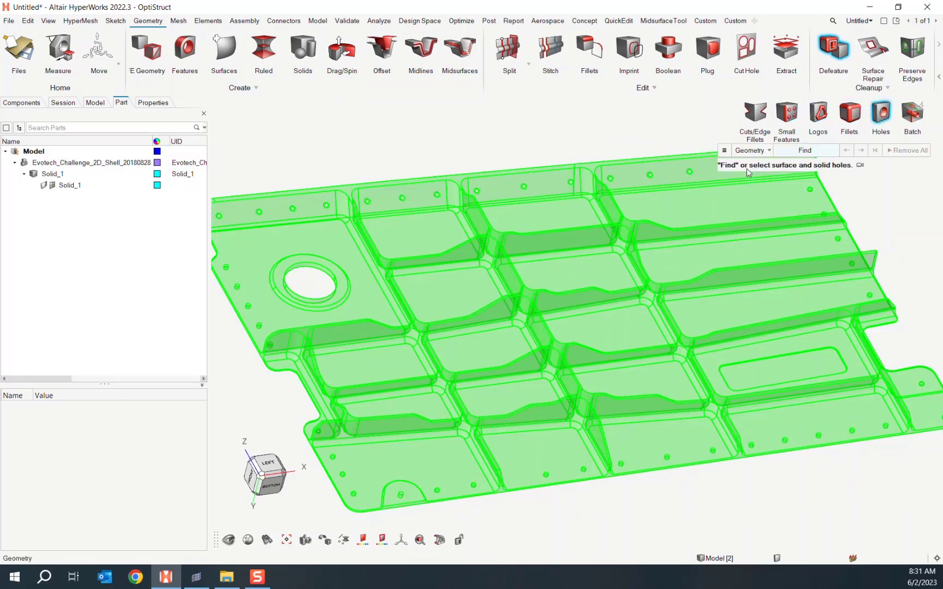
pyautogui.click(792, 153)
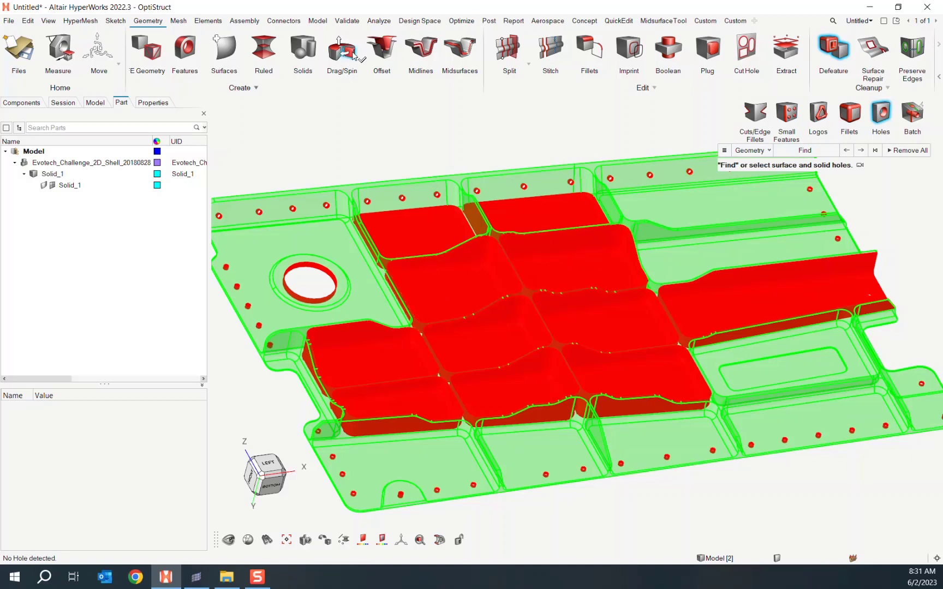
pyautogui.scroll(2, 414, 140)
pyautogui.moveTo(415, 140); pyautogui.dragTo(456, 144, button='right')
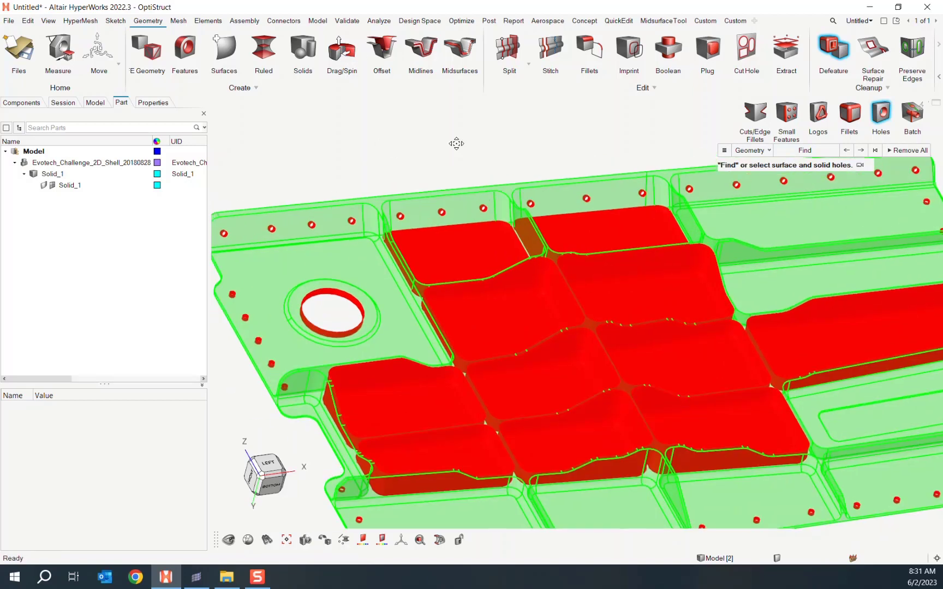
pyautogui.scroll(5, 341, 219)
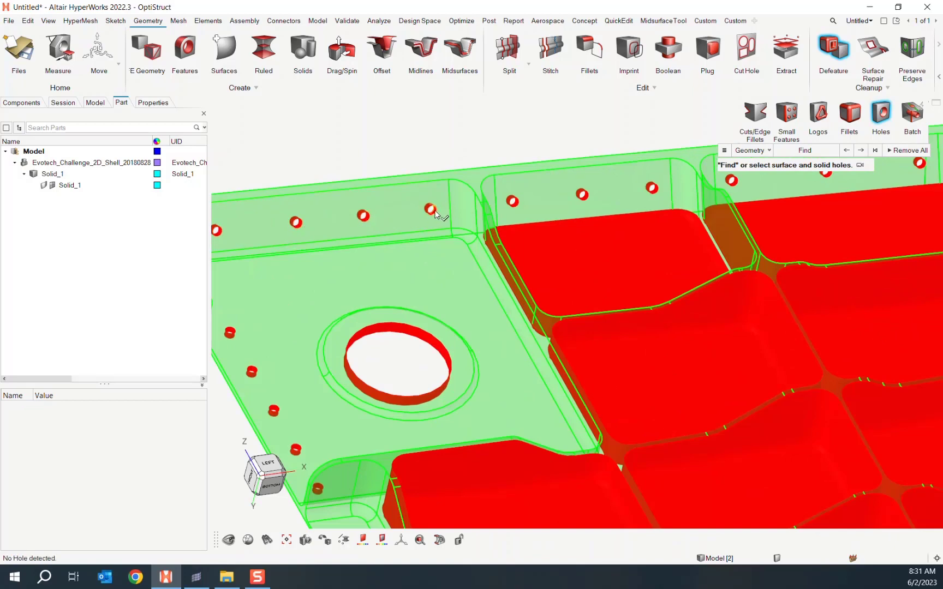
pyautogui.scroll(-5, 589, 109)
pyautogui.moveTo(562, 121); pyautogui.dragTo(382, 211, button='right')
pyautogui.click(662, 171)
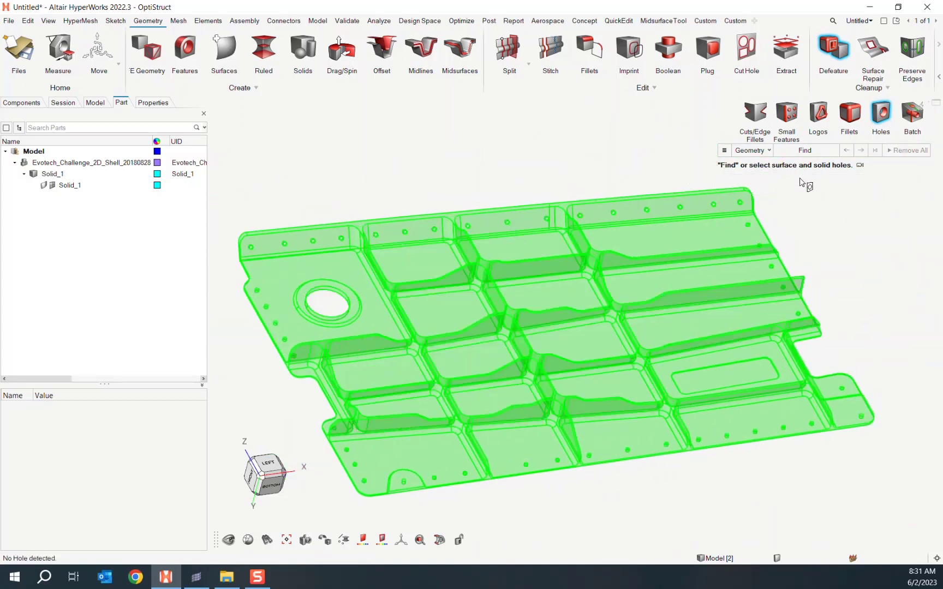
pyautogui.press('Escape')
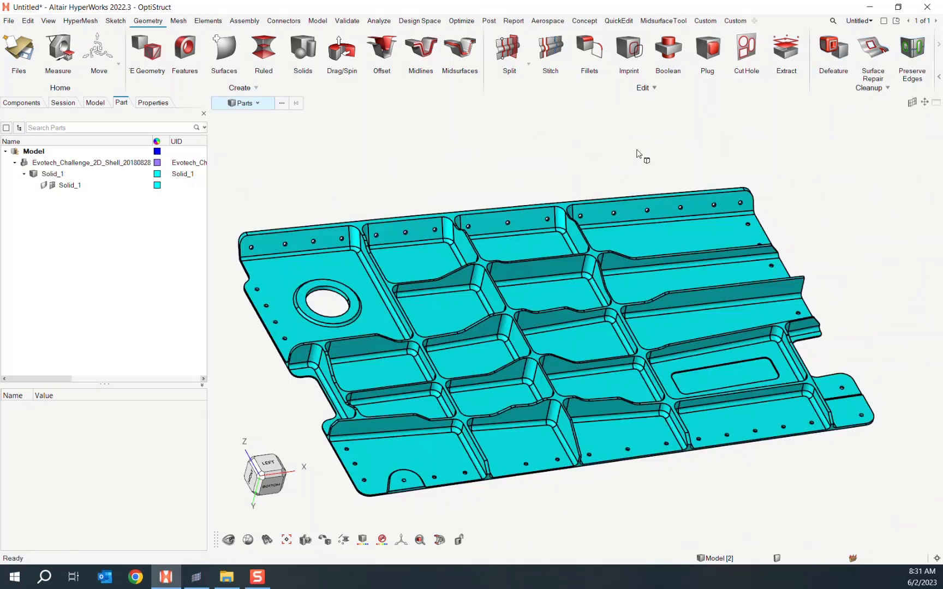
# - Midsurface the panel solid automatically with Destination OriginalName.# and Mask input geometry unchecked
pyautogui.click(454, 50)
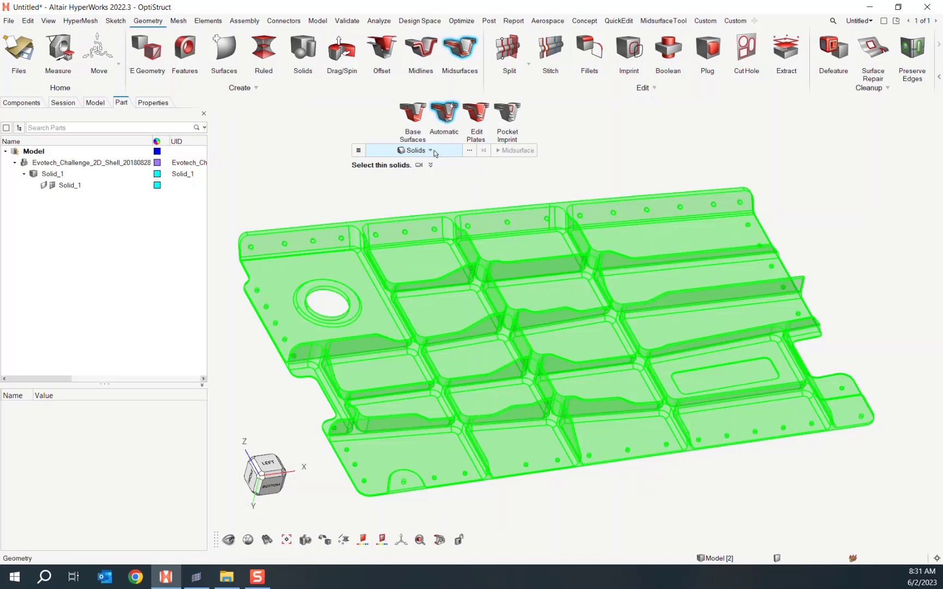
pyautogui.click(422, 254)
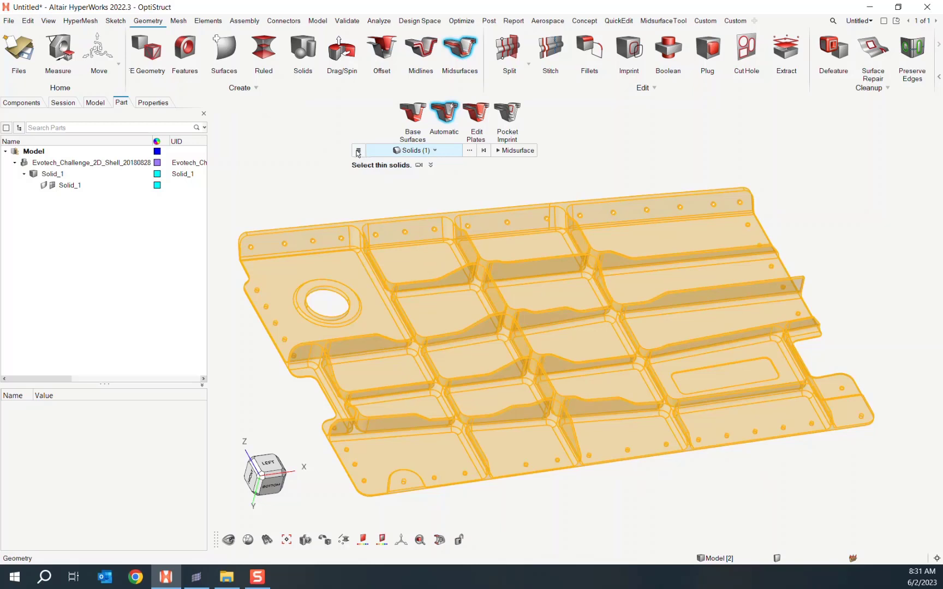
pyautogui.click(358, 152)
pyautogui.click(374, 192)
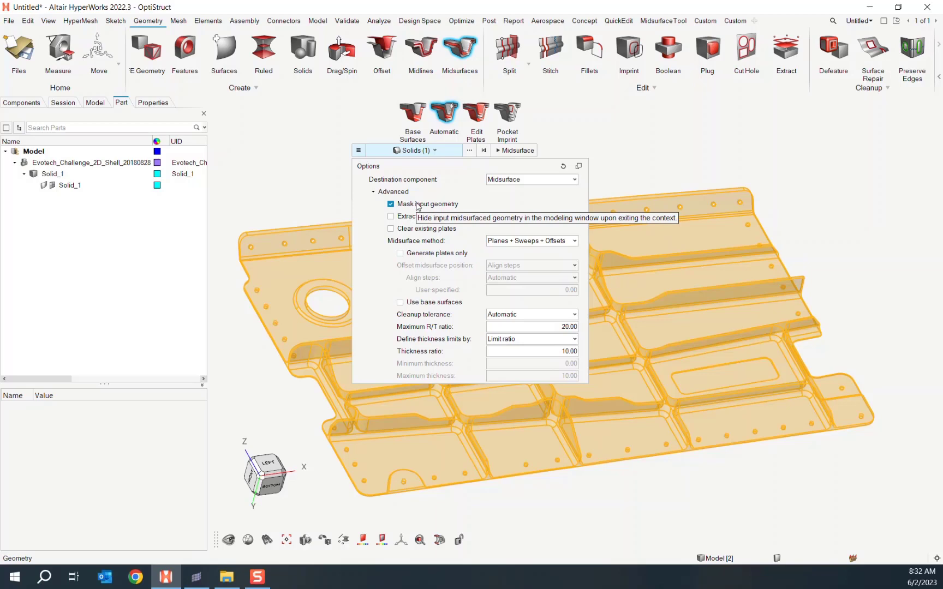
pyautogui.click(513, 181)
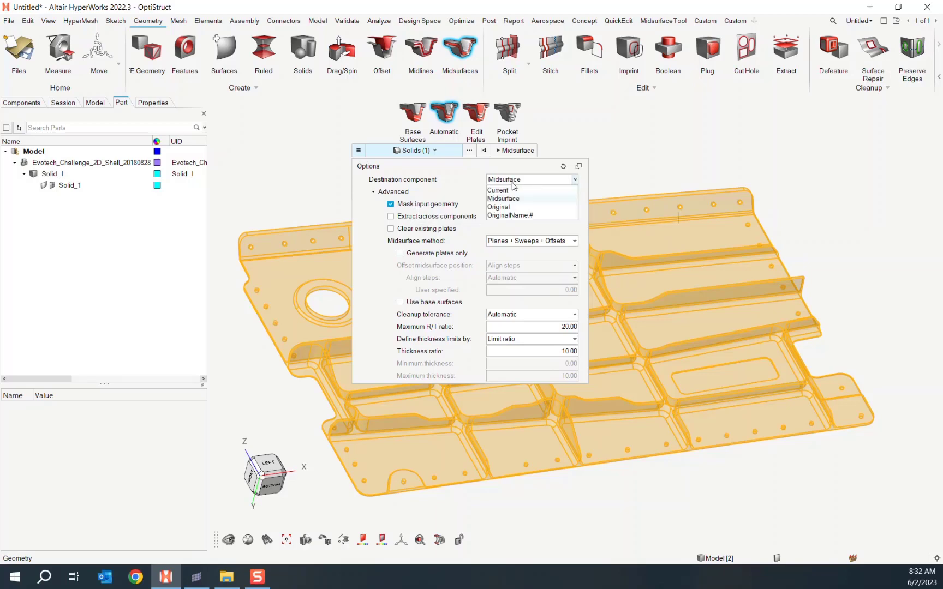
pyautogui.click(513, 216)
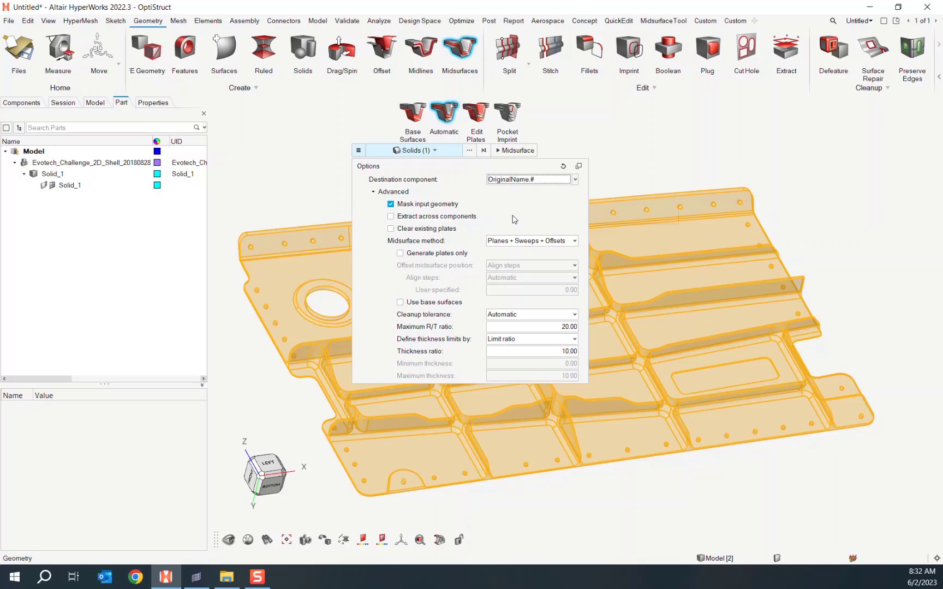
pyautogui.click(442, 206)
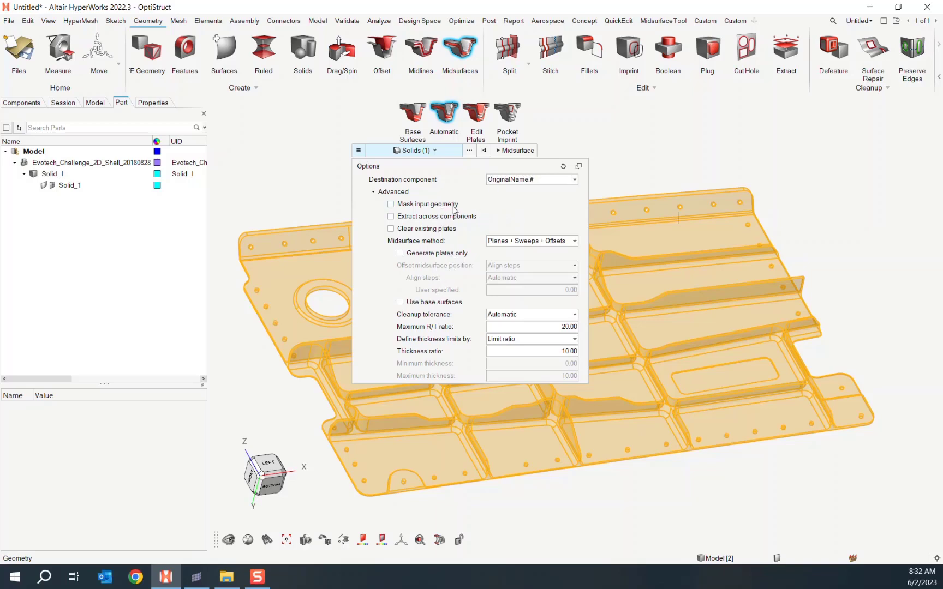
pyautogui.click(516, 151)
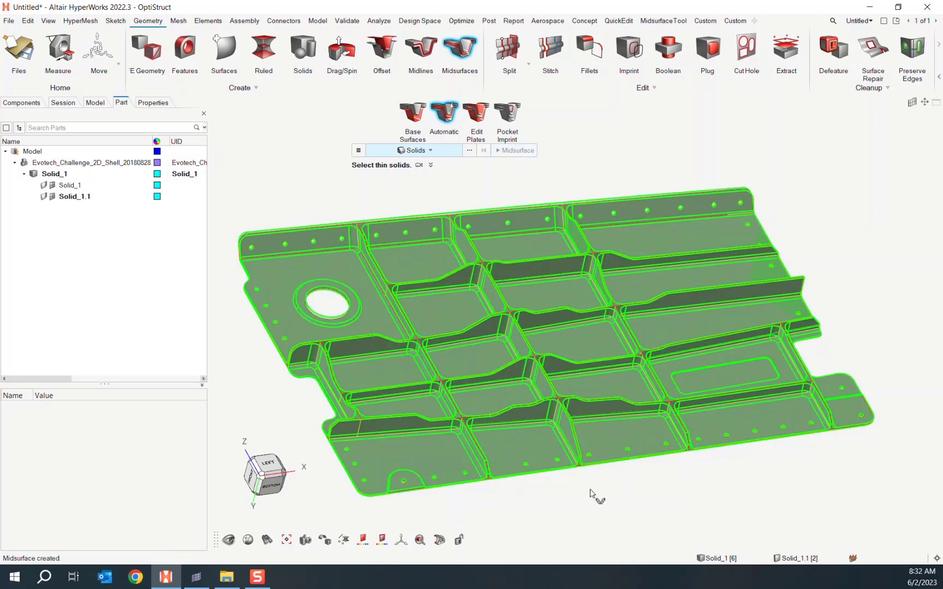
# - Exit the Midsurfaces tool and orbit to inspect the new midsurface
pyautogui.moveTo(592, 493); pyautogui.dragTo(670, 481, button='middle')
pyautogui.scroll(2, 703, 472)
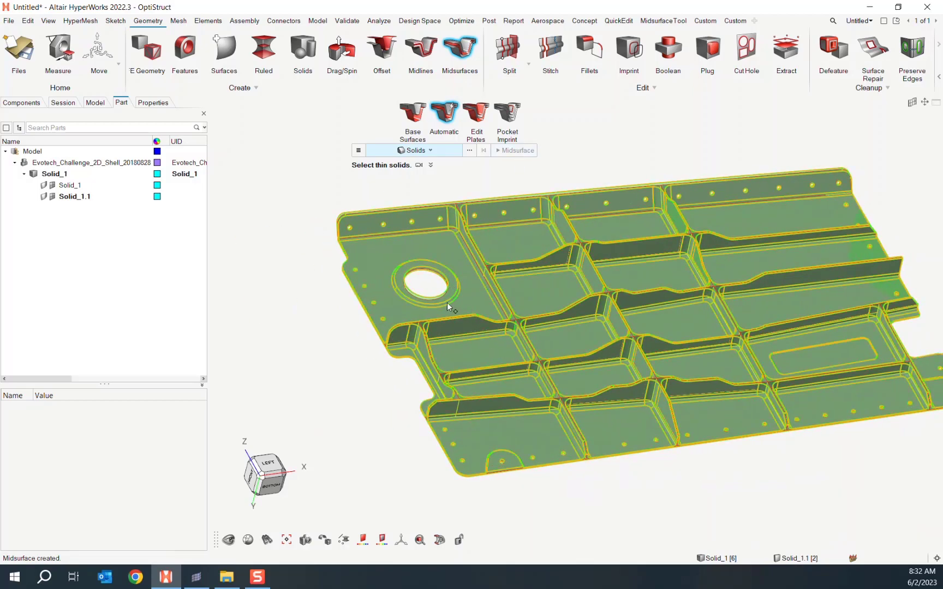
pyautogui.moveTo(447, 307); pyautogui.dragTo(484, 292, button='middle')
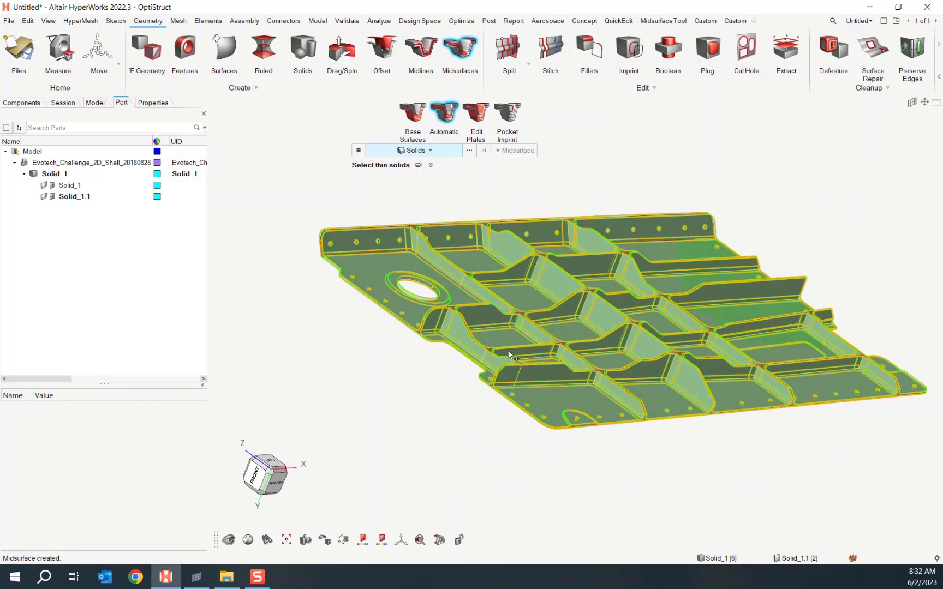
pyautogui.press('Escape')
pyautogui.moveTo(508, 350); pyautogui.dragTo(475, 338, button='middle')
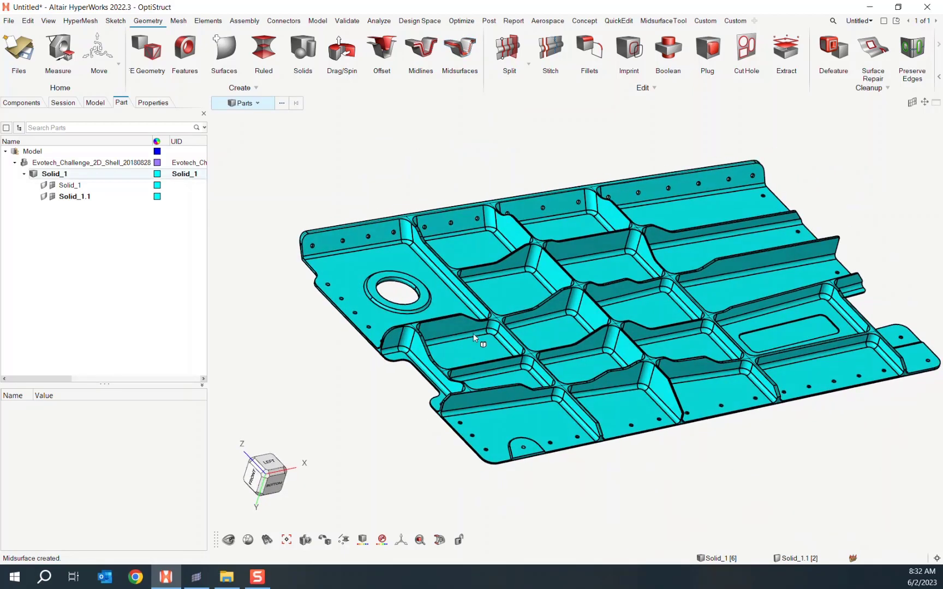
# - Hide the original outer solid, keeping face colour Automatic
pyautogui.click(254, 104)
pyautogui.click(243, 173)
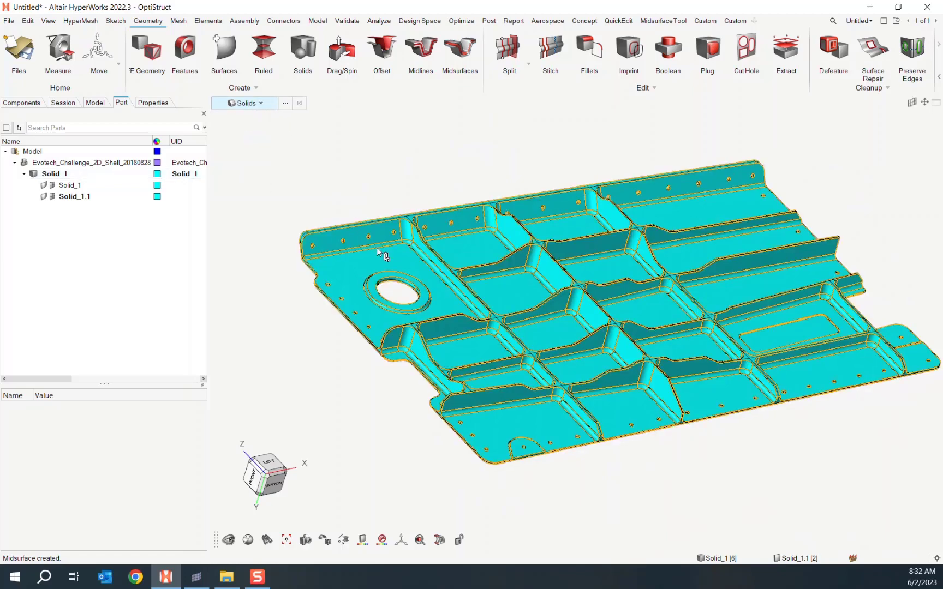
pyautogui.click(378, 249)
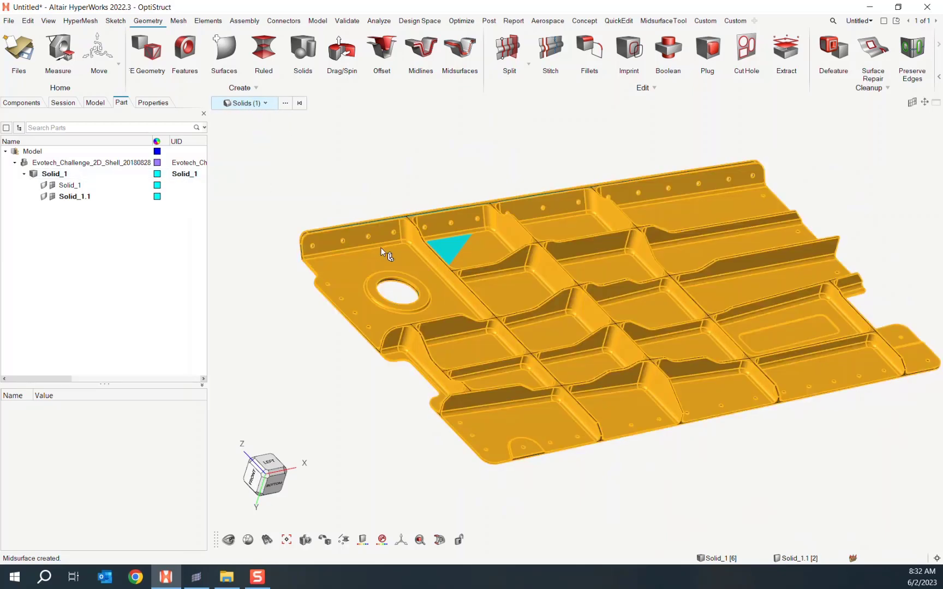
pyautogui.rightClick(395, 261)
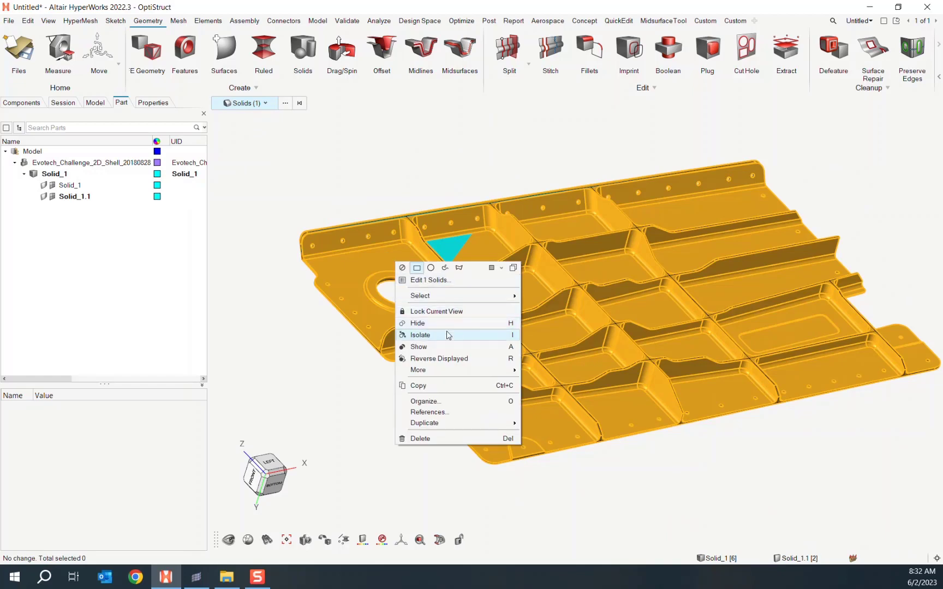
pyautogui.click(458, 327)
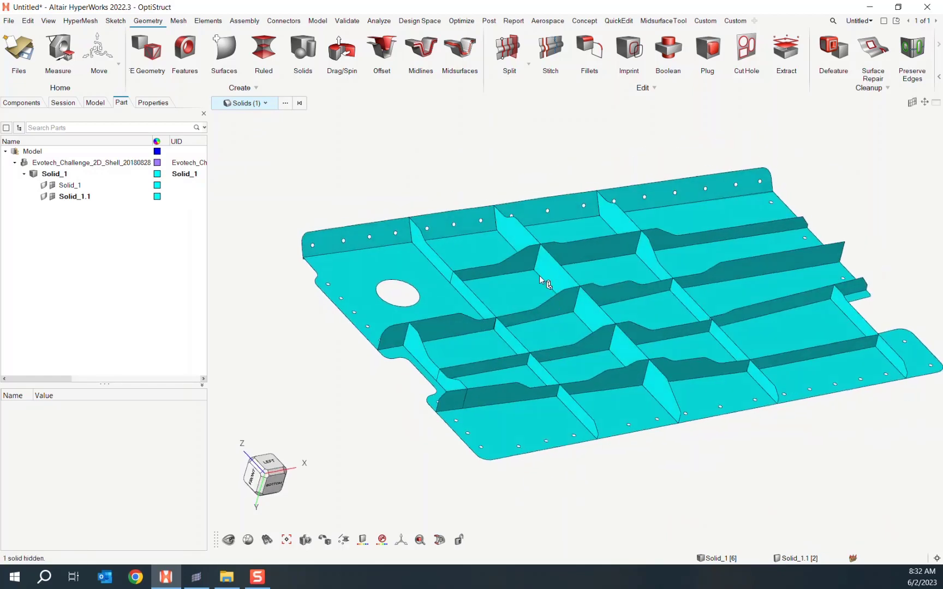
pyautogui.click(363, 540)
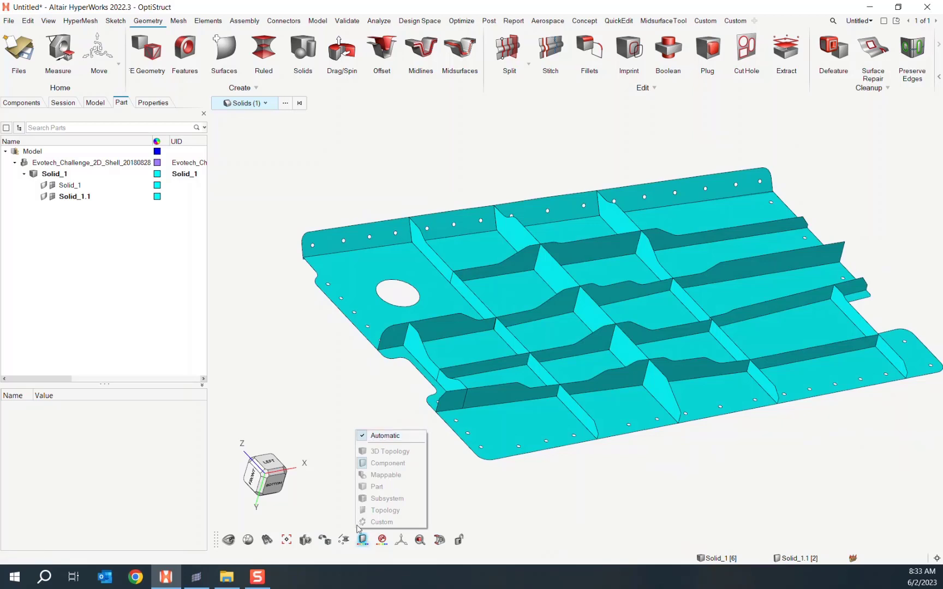
pyautogui.click(386, 436)
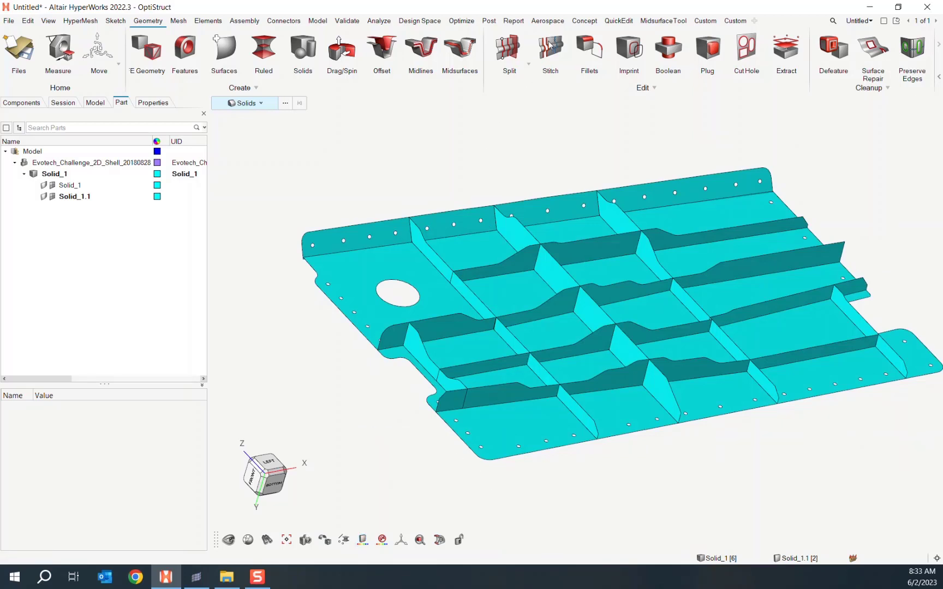
pyautogui.click(544, 49)
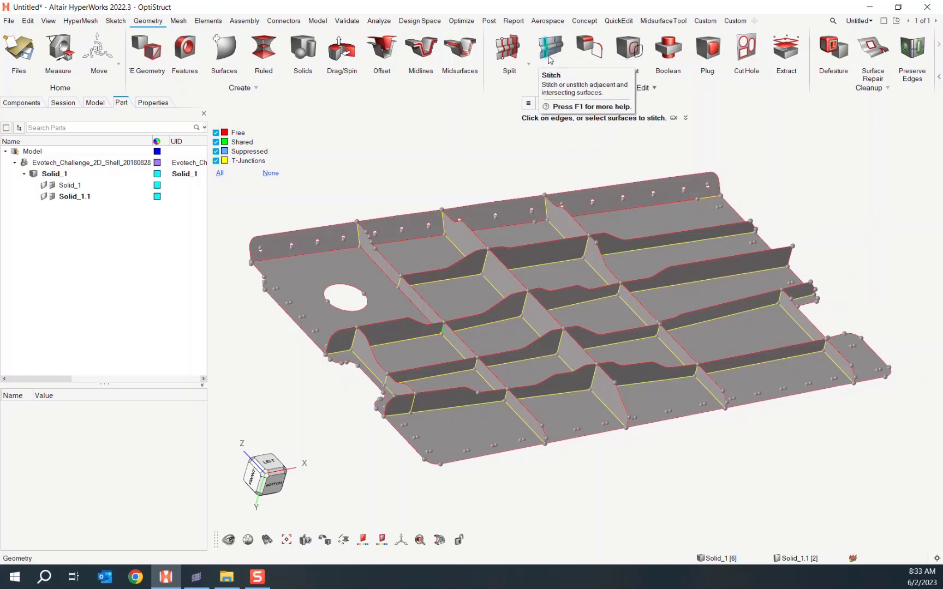
# - Stitch the junction vertex and short free edge near the round cutout
pyautogui.scroll(10, 444, 339)
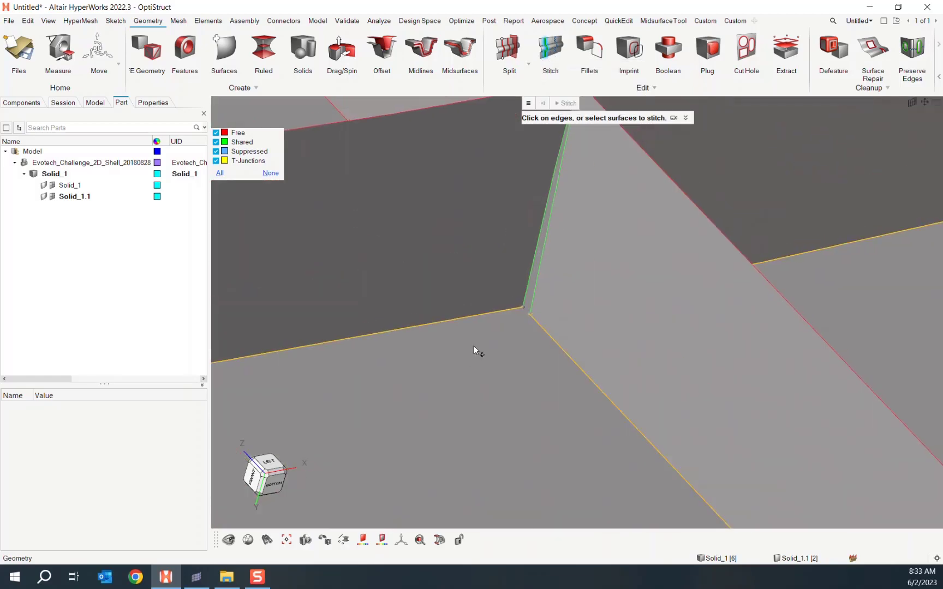
pyautogui.click(530, 317)
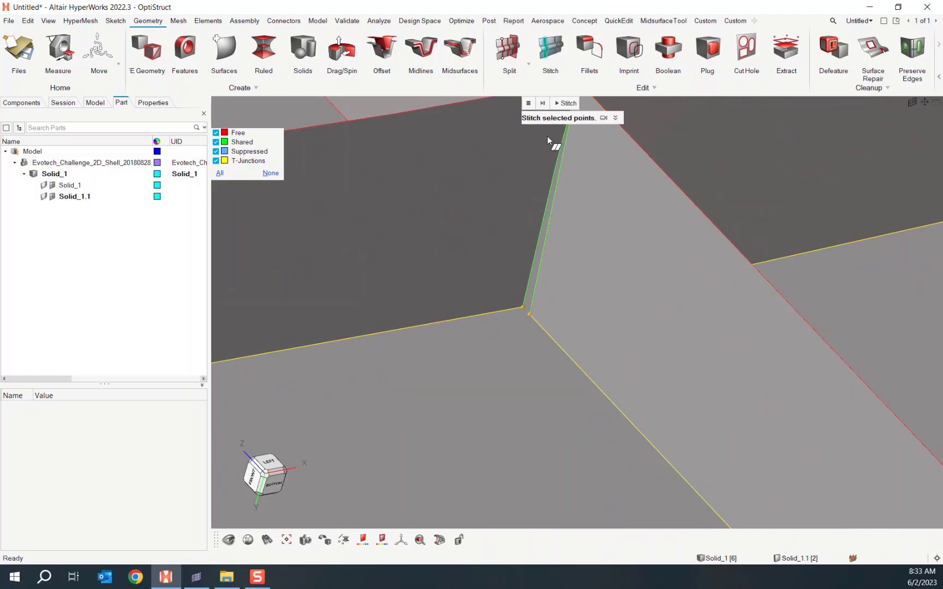
pyautogui.click(565, 103)
pyautogui.scroll(-5, 545, 273)
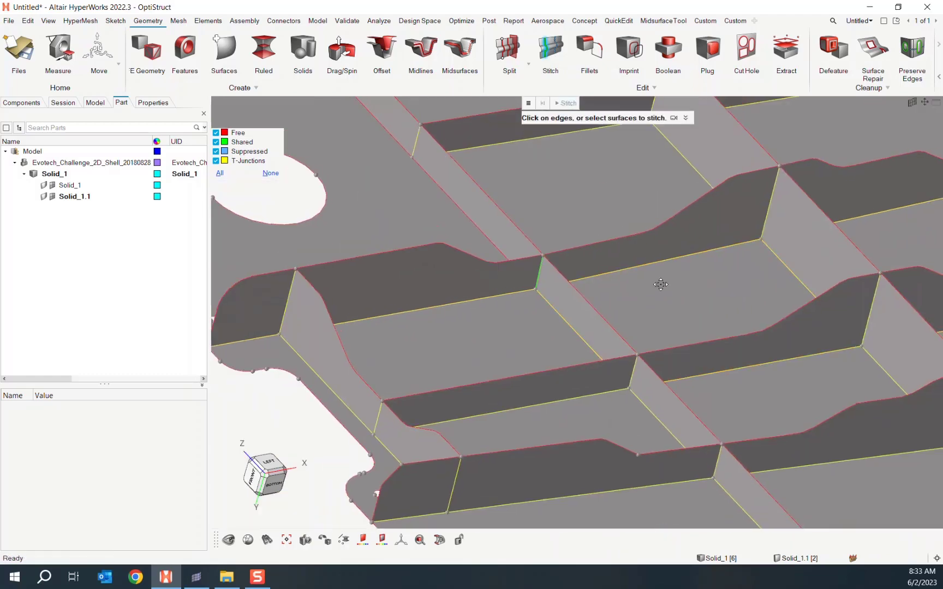
pyautogui.scroll(6, 589, 396)
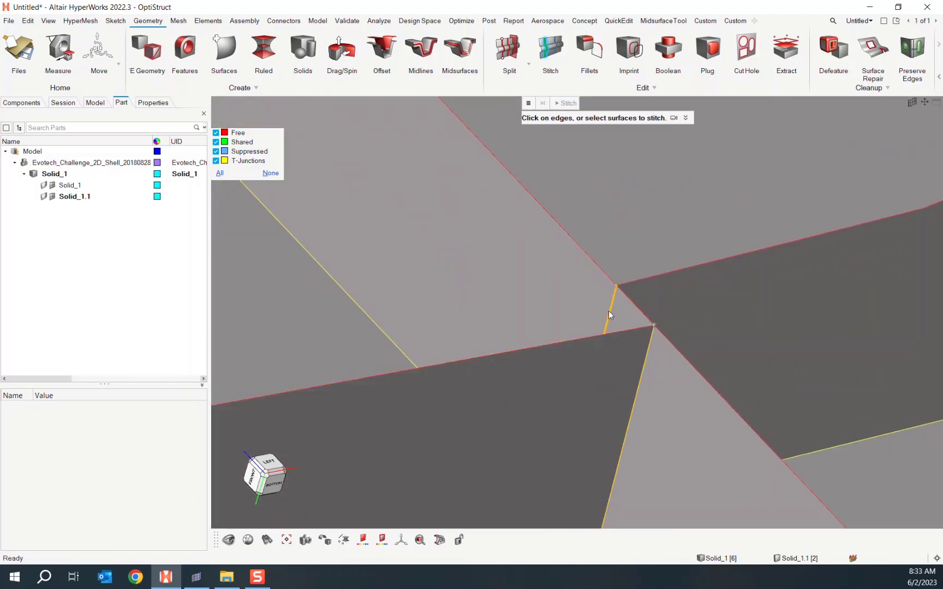
pyautogui.click(608, 310)
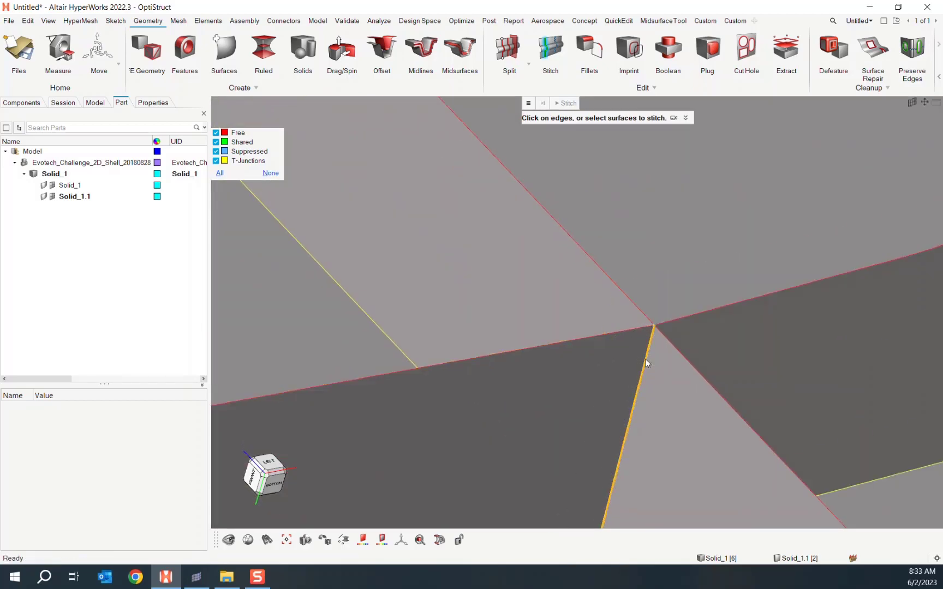
pyautogui.scroll(-8, 645, 361)
pyautogui.scroll(5, 639, 322)
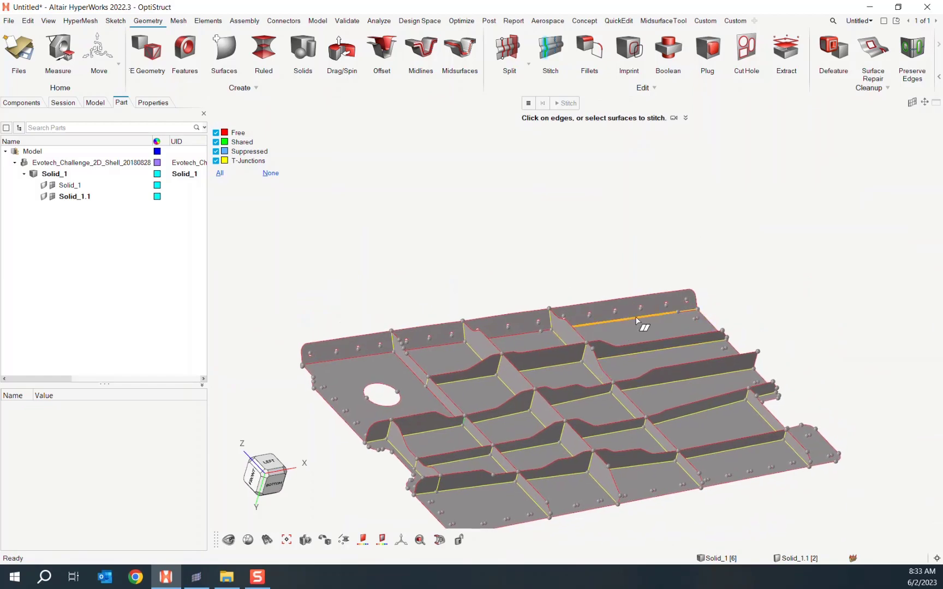
# - Stitch the top flange to the floor surface and the ribs to the base surface
pyautogui.click(674, 288)
pyautogui.click(694, 329)
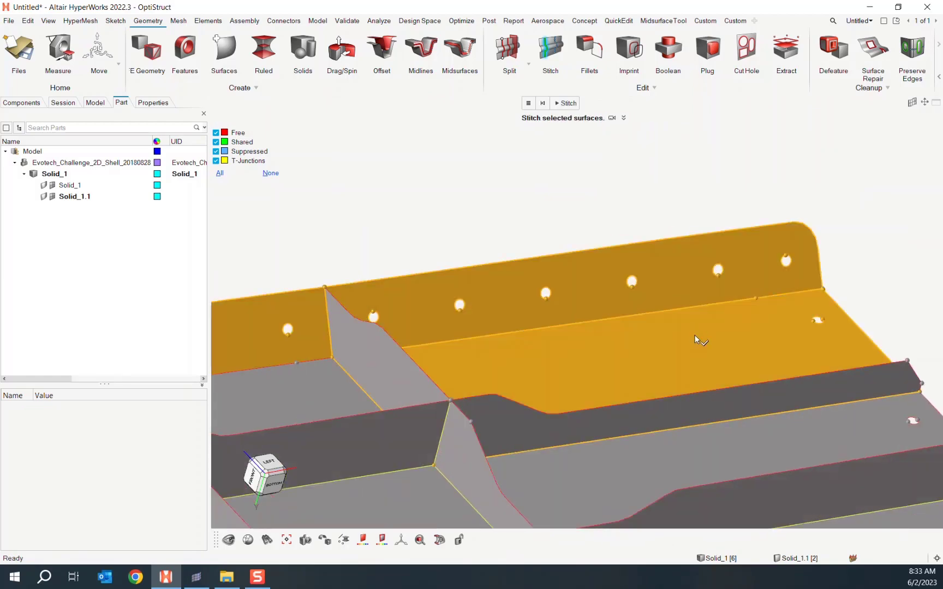
pyautogui.middleClick(694, 336)
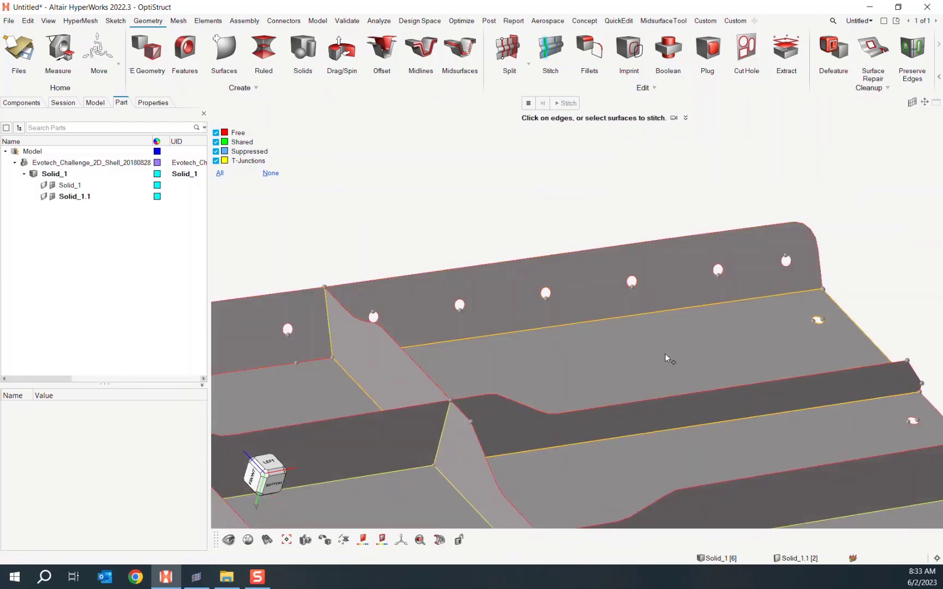
pyautogui.scroll(-5, 519, 180)
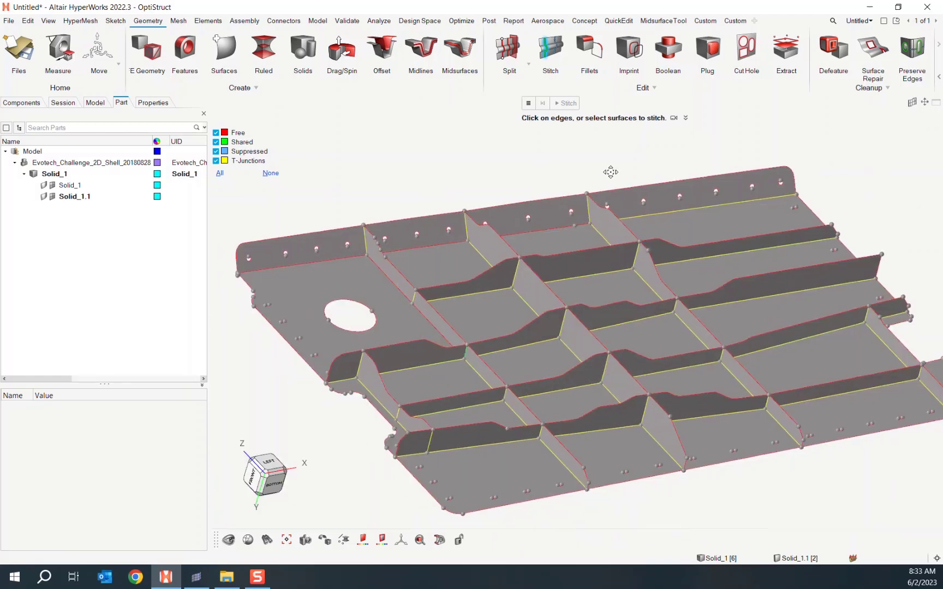
pyautogui.click(418, 281)
pyautogui.click(435, 311)
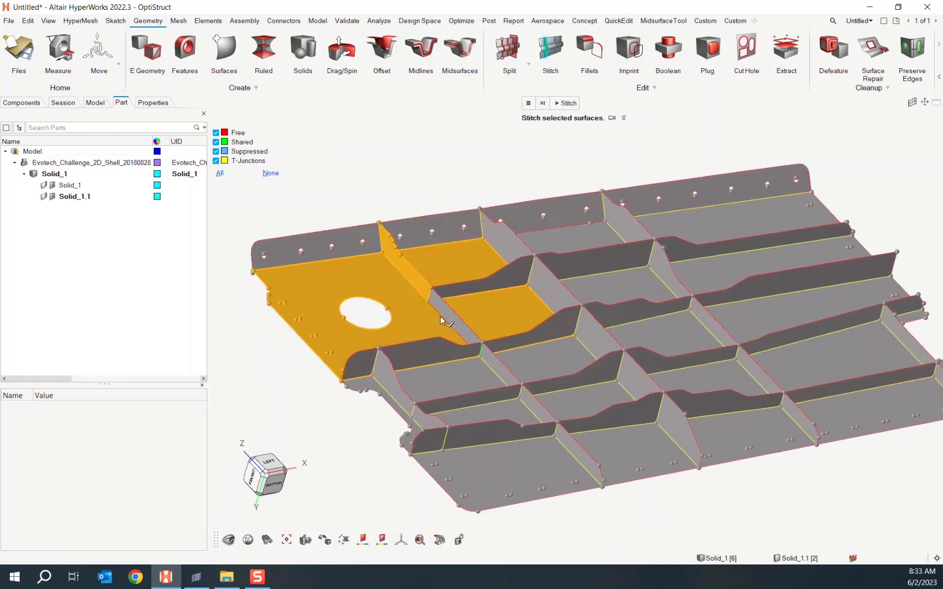
pyautogui.click(443, 314)
pyautogui.middleClick(443, 313)
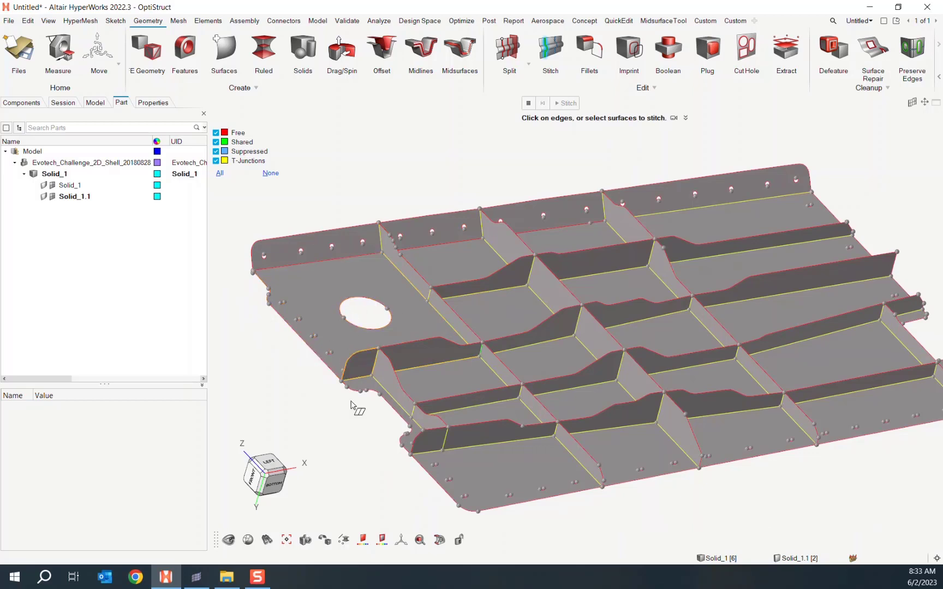
pyautogui.moveTo(695, 500); pyautogui.dragTo(692, 488, button='right')
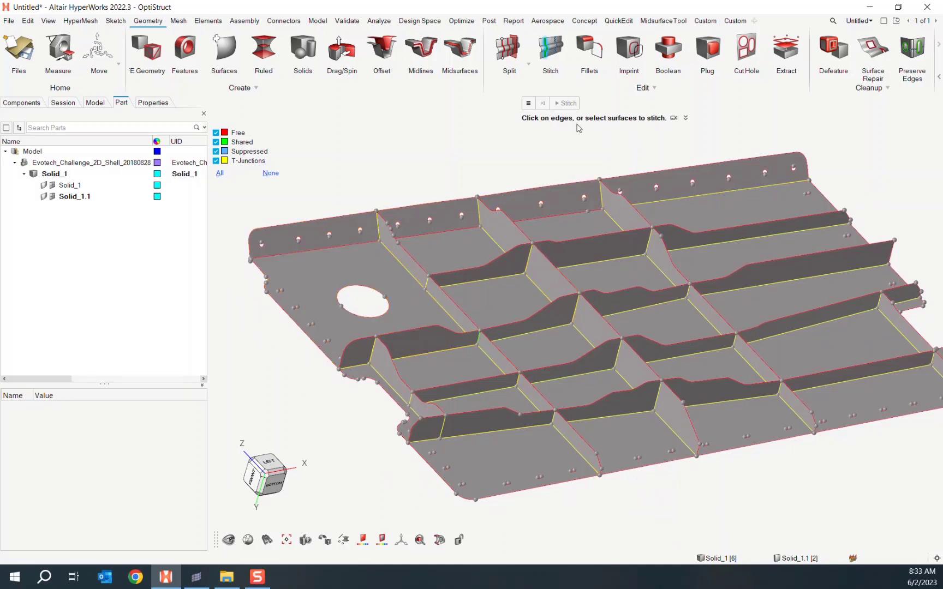
pyautogui.moveTo(505, 166); pyautogui.dragTo(463, 160, button='right')
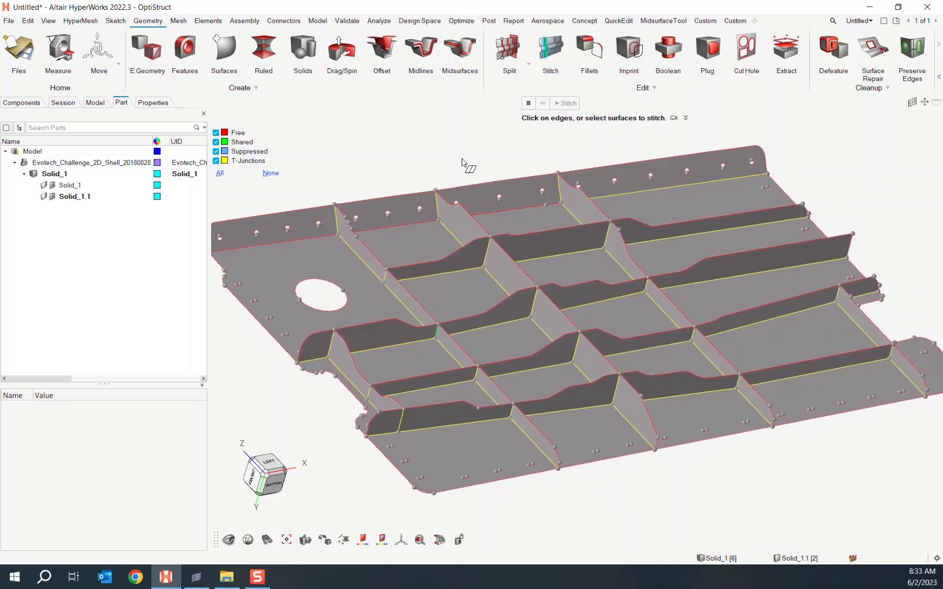
# - Stitch the side and left flange surfaces to the adjoining floor panels
pyautogui.click(530, 199)
pyautogui.click(524, 224)
pyautogui.middleClick(523, 224)
pyautogui.click(366, 215)
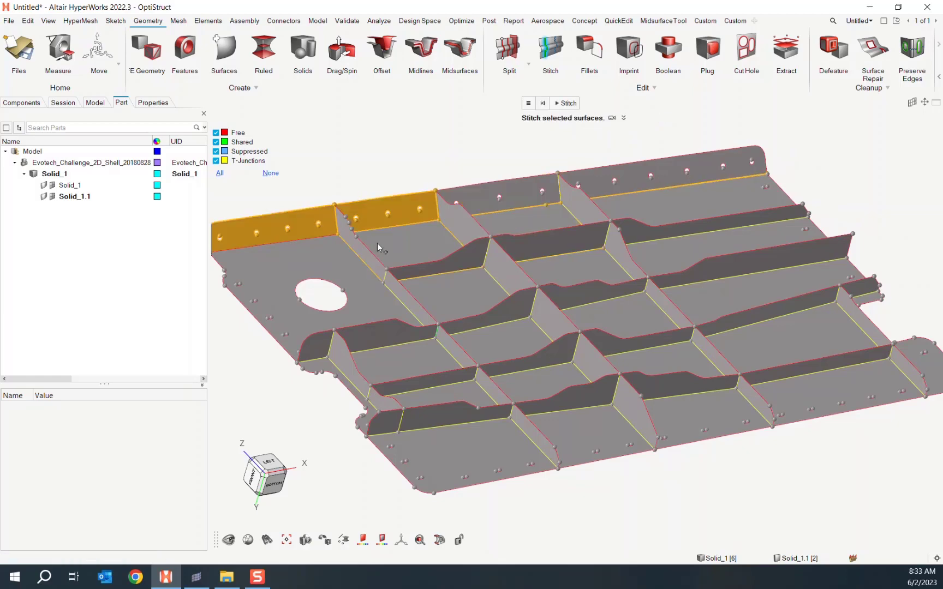
pyautogui.middleClick(377, 245)
pyautogui.click(297, 230)
pyautogui.click(311, 263)
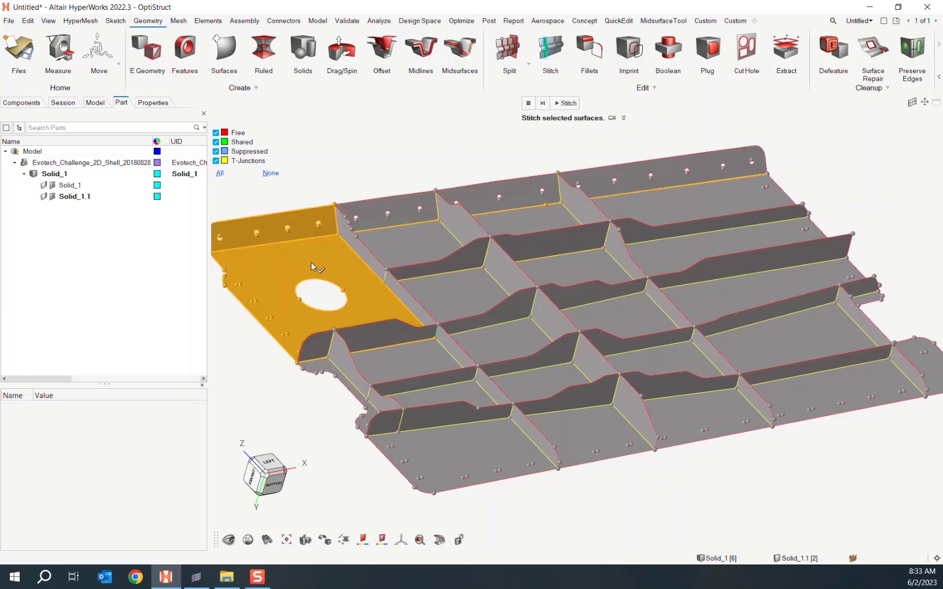
pyautogui.middleClick(311, 263)
pyautogui.moveTo(312, 262); pyautogui.dragTo(509, 287, button='right')
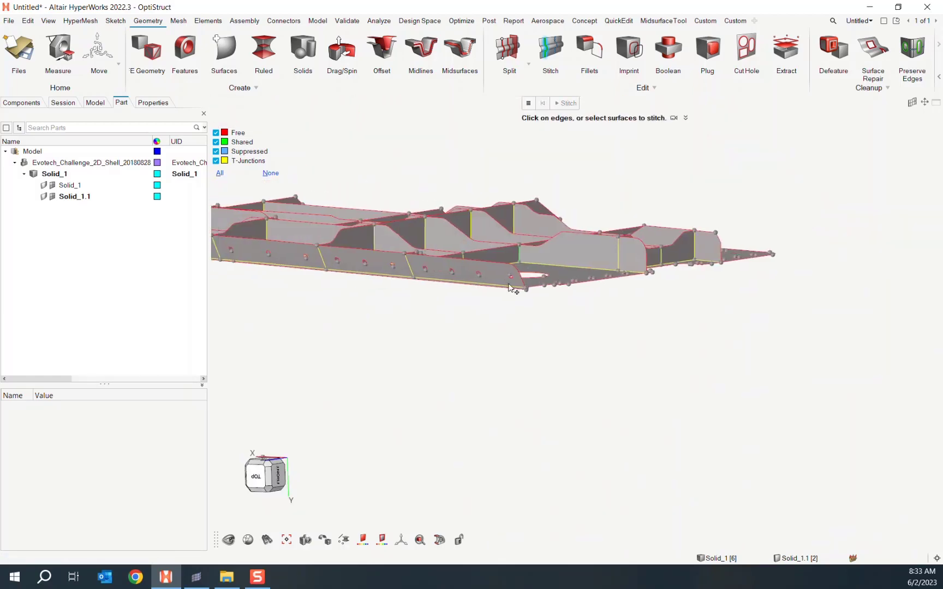
pyautogui.scroll(4, 479, 293)
pyautogui.scroll(2, 575, 328)
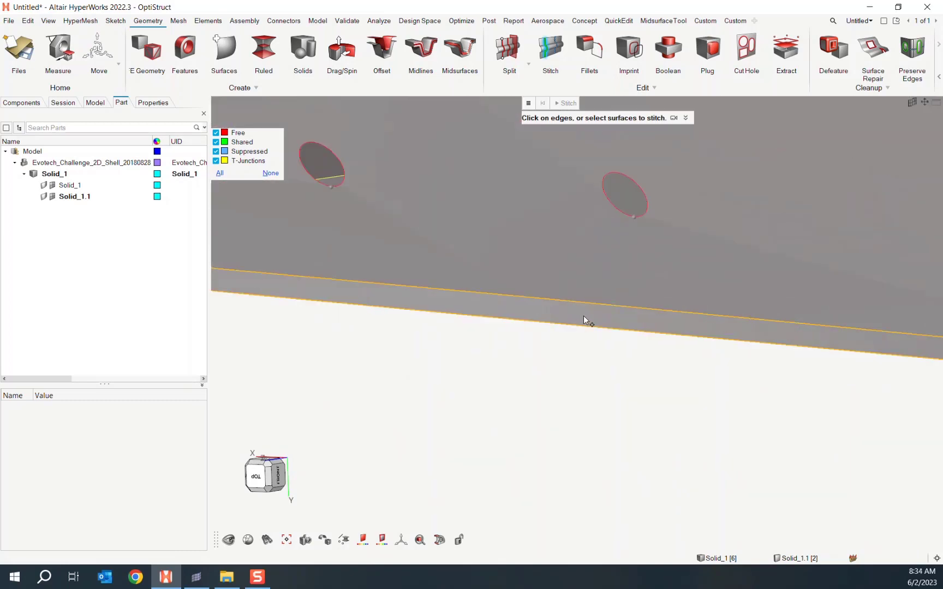
# - Delete the stray surface along the lower flange edge
pyautogui.click(584, 316)
pyautogui.scroll(-3, 592, 330)
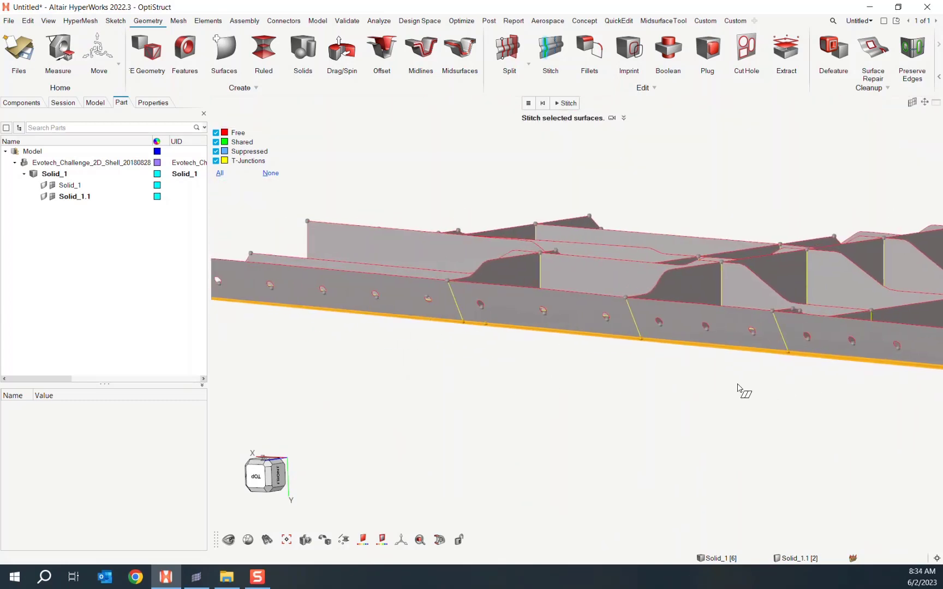
pyautogui.moveTo(595, 388); pyautogui.dragTo(684, 388, button='right')
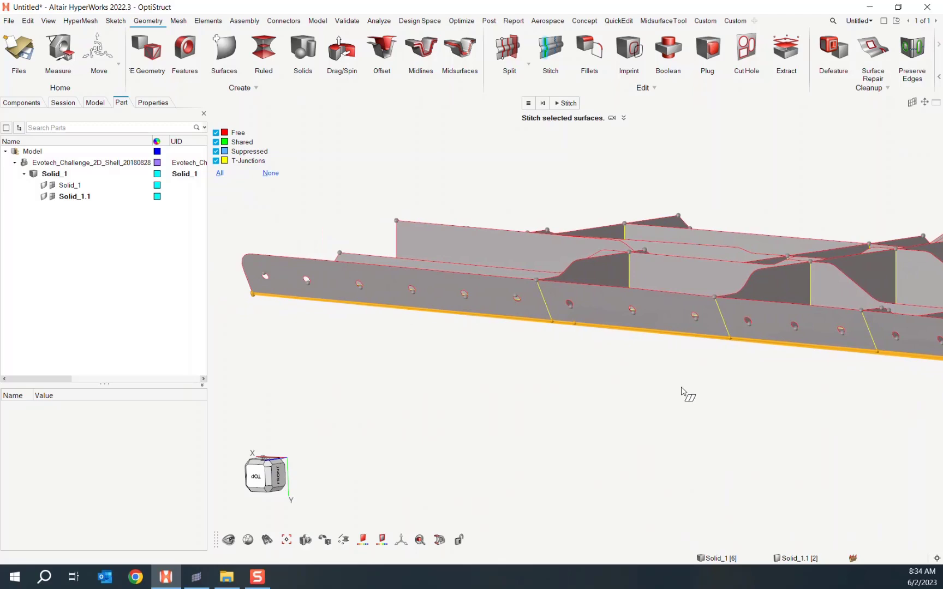
pyautogui.press('Delete')
pyautogui.scroll(-3, 678, 379)
pyautogui.moveTo(678, 379); pyautogui.dragTo(619, 322, button='middle')
# - Try stitching two rib surfaces; none lie within stitching distance
pyautogui.scroll(8, 667, 351)
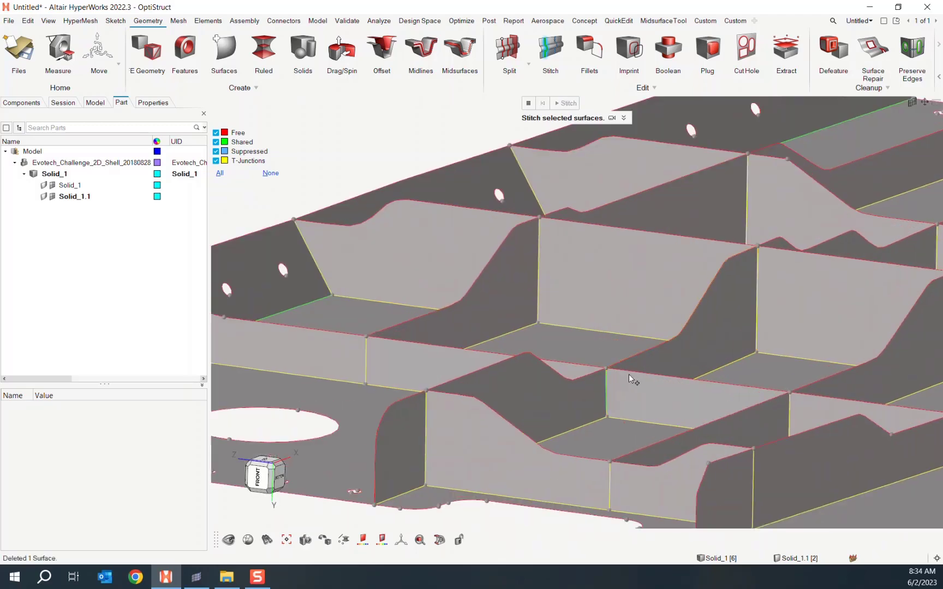
pyautogui.click(619, 407)
pyautogui.click(538, 384)
pyautogui.scroll(-1, 652, 359)
pyautogui.middleClick(697, 357)
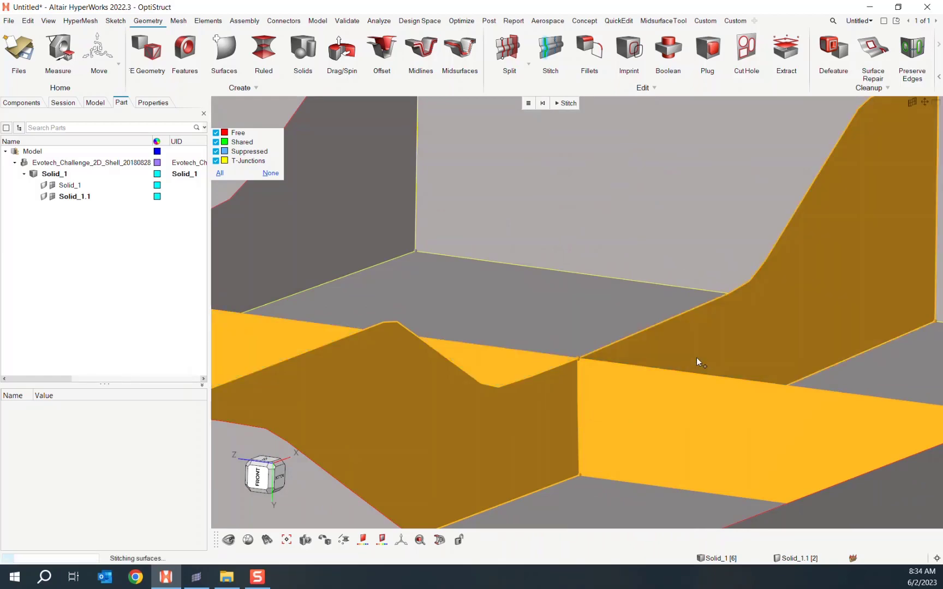
pyautogui.scroll(-3, 638, 434)
pyautogui.scroll(-6, 606, 459)
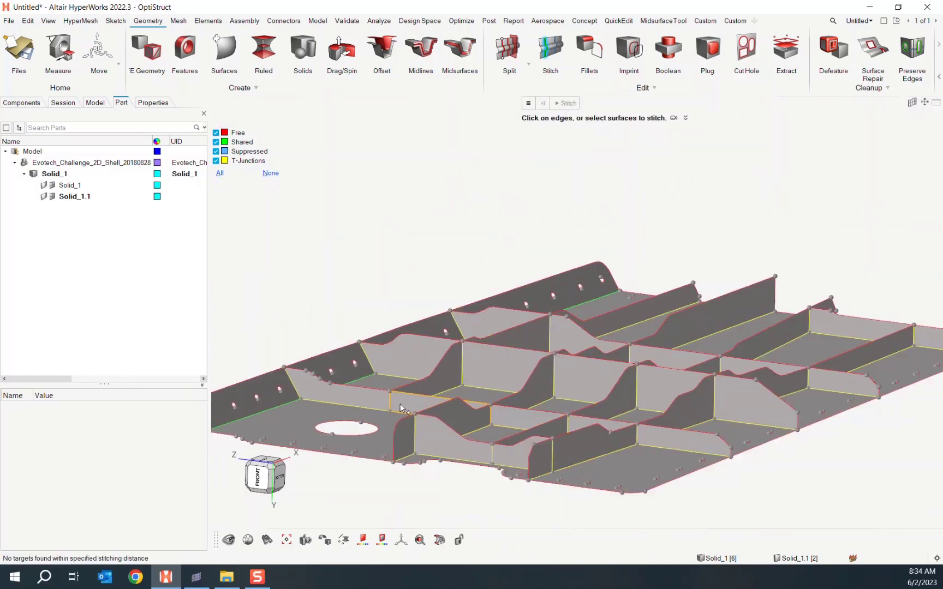
pyautogui.moveTo(871, 321); pyautogui.dragTo(793, 356, button='middle')
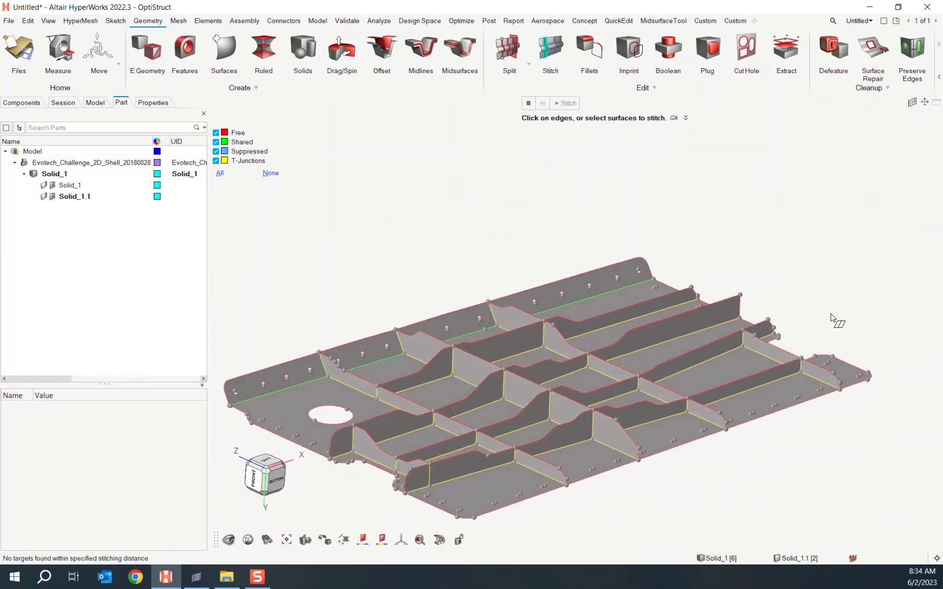
# - Leave Stitch and display the original Solid_1 with transparent shading over the midsurfaces
pyautogui.press('Escape')
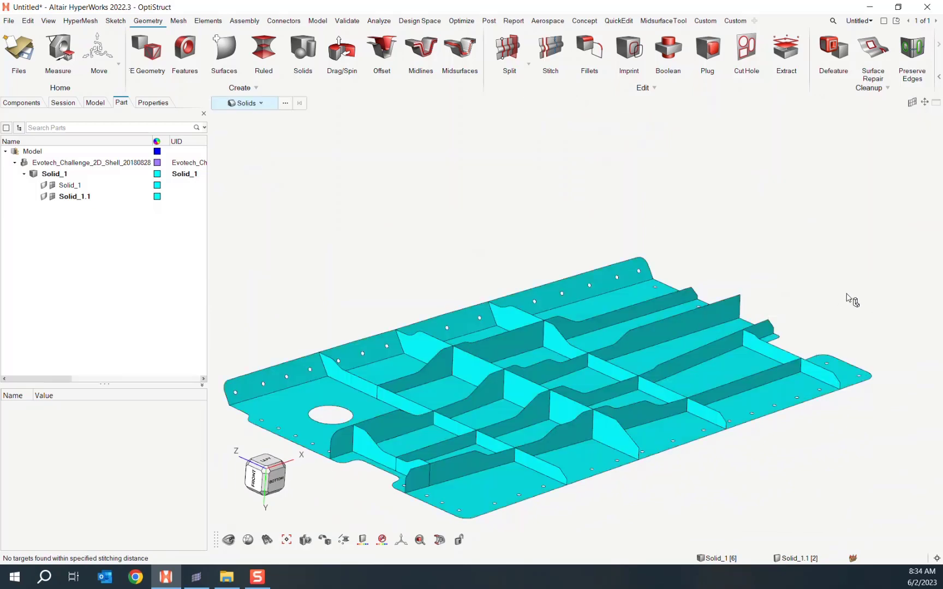
pyautogui.moveTo(848, 299)
pyautogui.mouseDown(button='middle')
pyautogui.moveTo(850, 237)
pyautogui.moveTo(817, 320)
pyautogui.moveTo(729, 204)
pyautogui.mouseUp(button='middle')
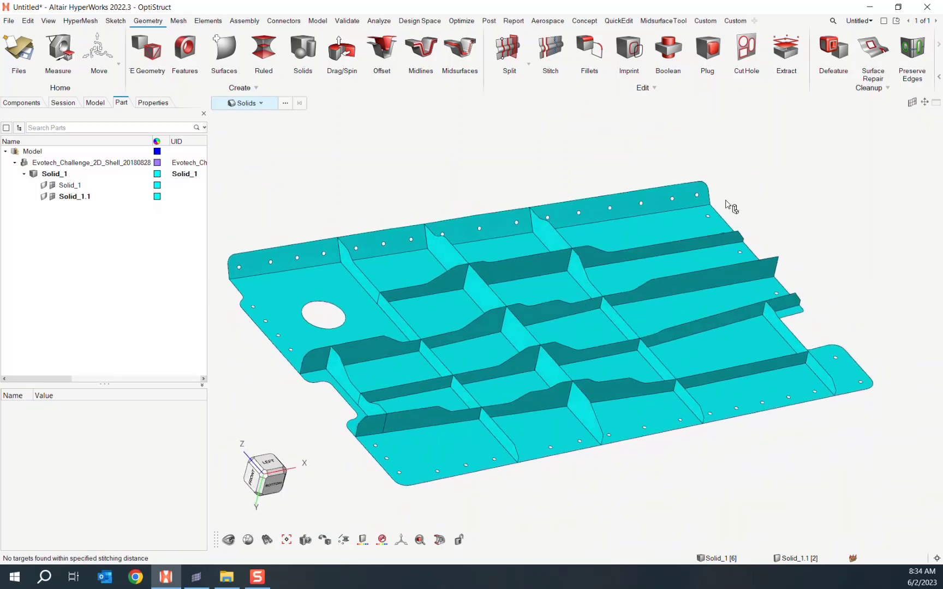
pyautogui.moveTo(404, 152); pyautogui.dragTo(428, 140, button='right')
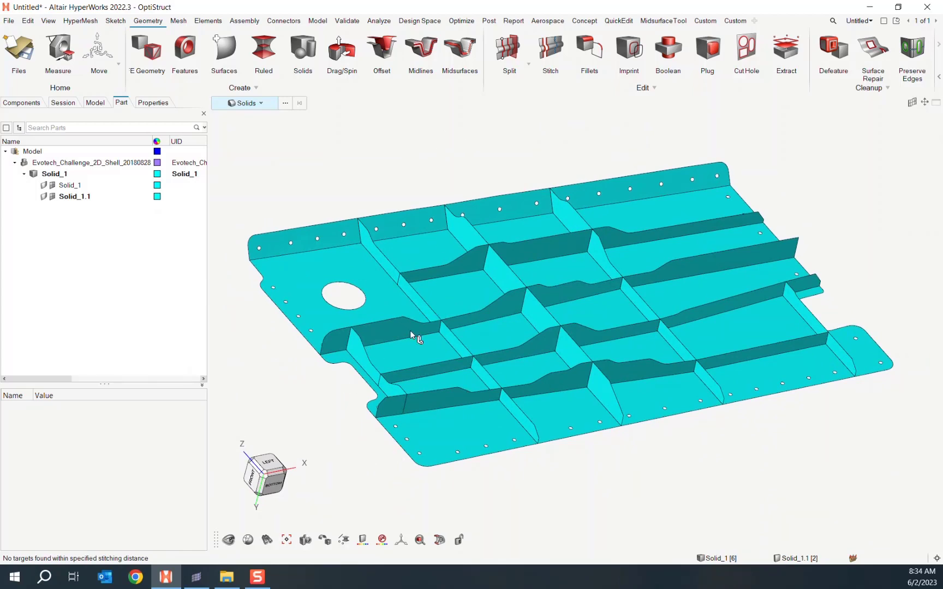
pyautogui.scroll(5, 396, 415)
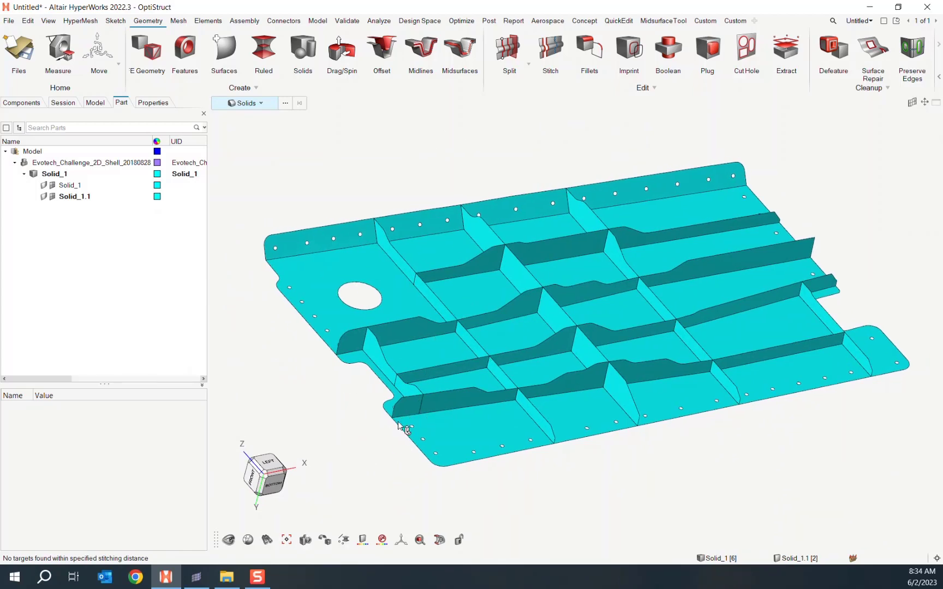
pyautogui.click(38, 103)
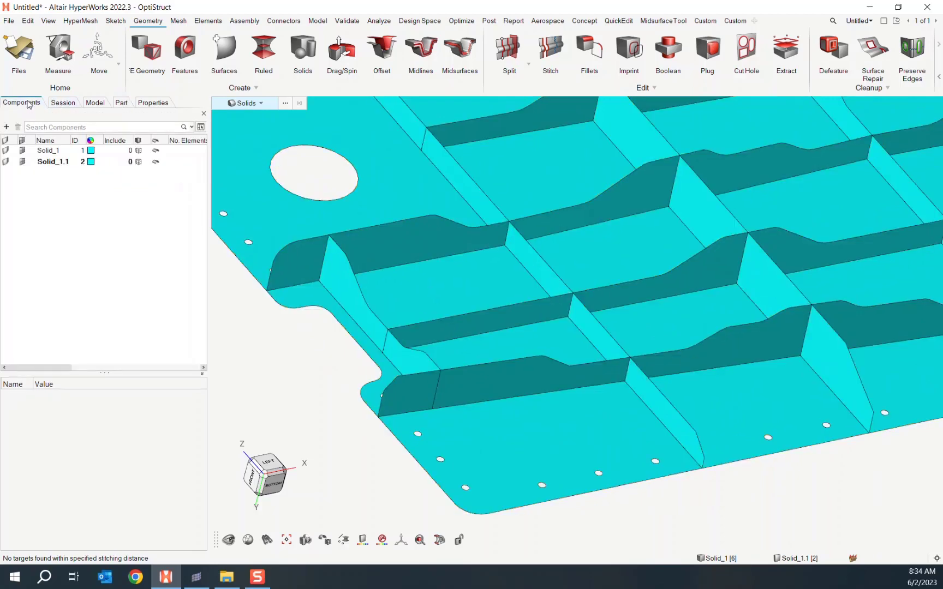
pyautogui.click(7, 152)
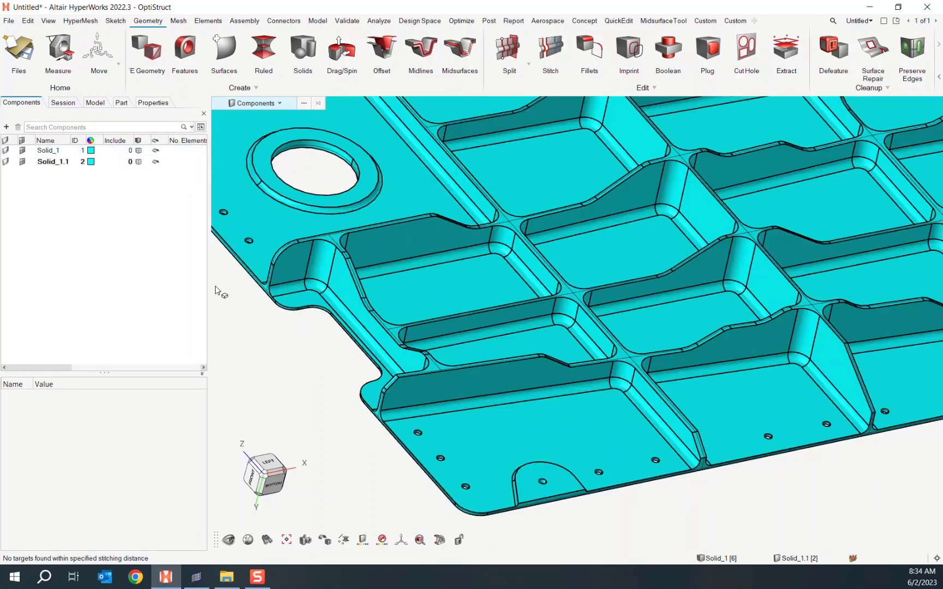
pyautogui.scroll(5, 414, 389)
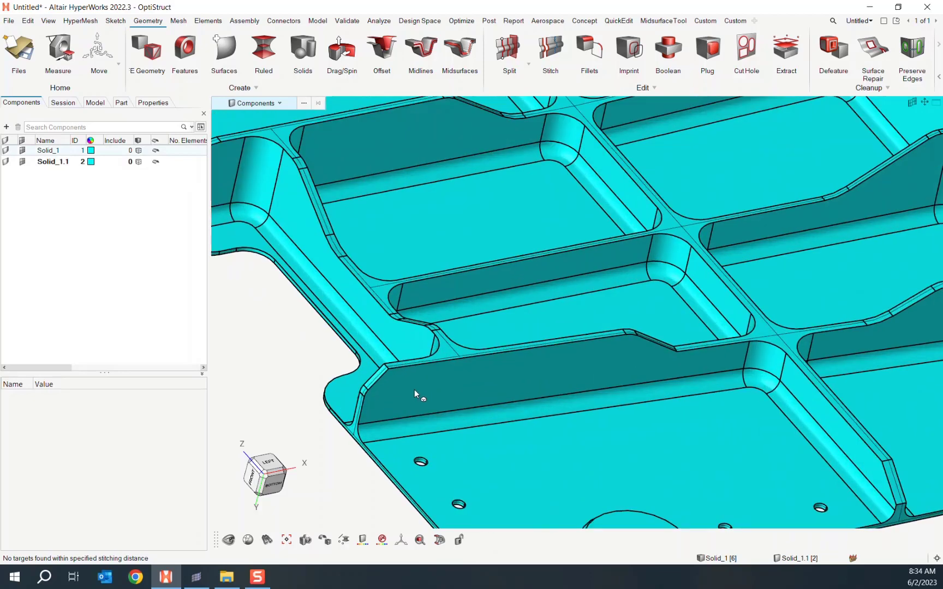
pyautogui.click(325, 541)
pyautogui.click(350, 520)
pyautogui.scroll(8, 347, 415)
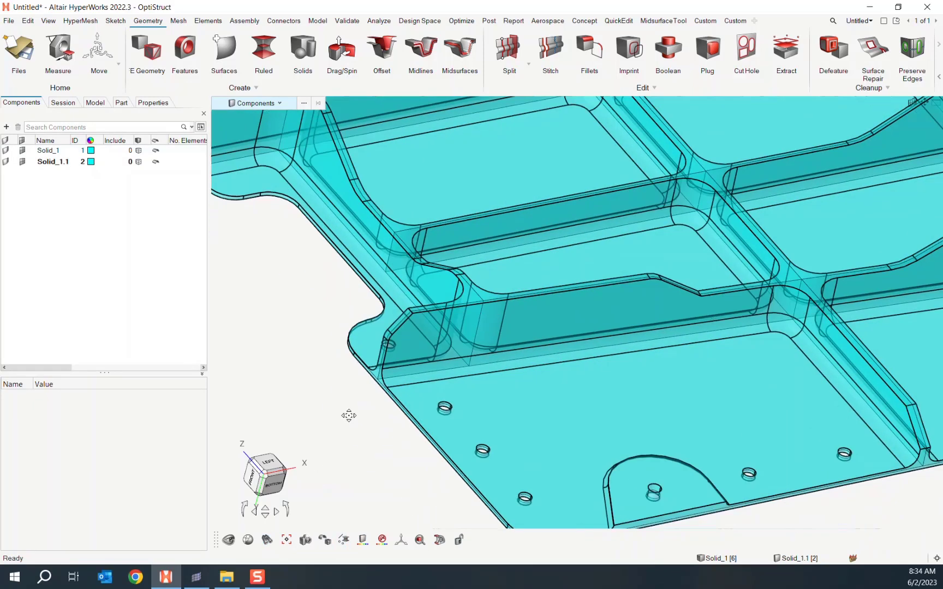
pyautogui.moveTo(455, 345); pyautogui.dragTo(488, 341, button='middle')
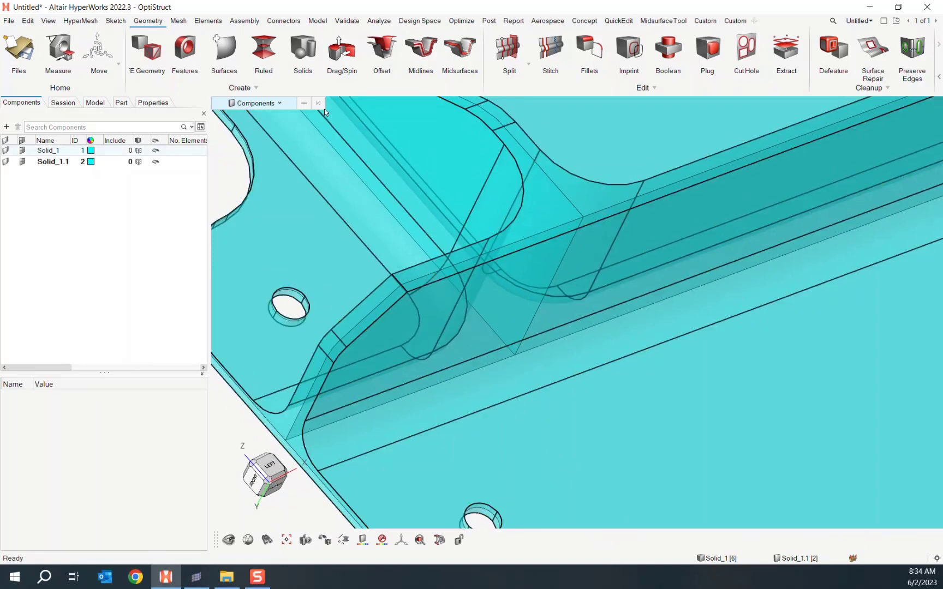
# - Switch the selector to Surfaces and pick the overshooting rib-end surface
pyautogui.click(285, 106)
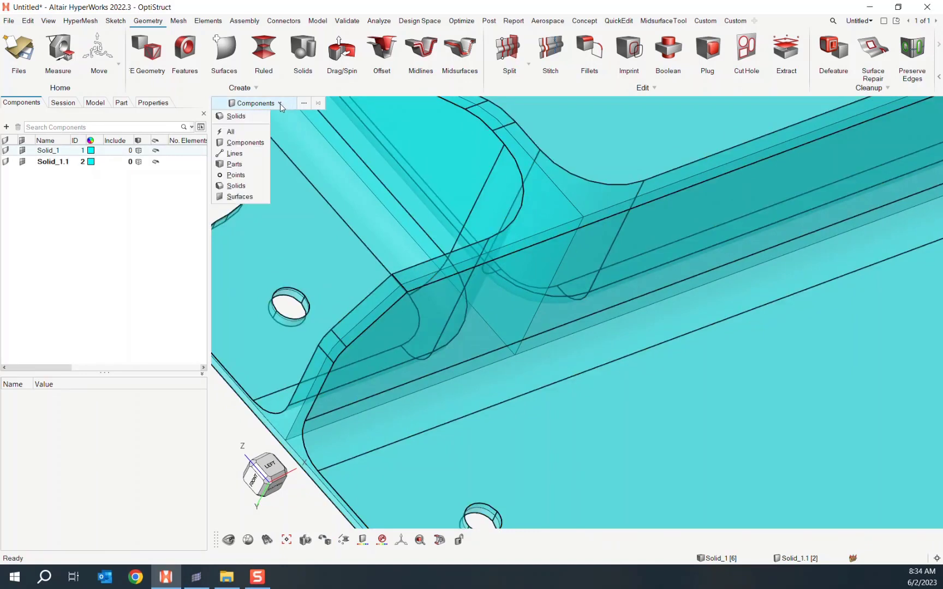
pyautogui.click(247, 201)
pyautogui.click(512, 246)
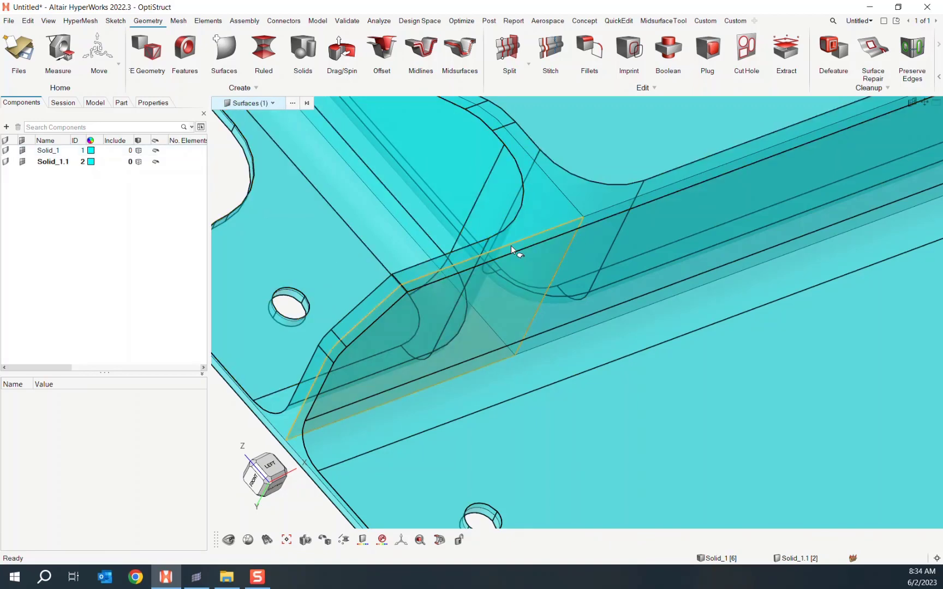
pyautogui.moveTo(494, 319)
pyautogui.mouseDown(button='middle')
pyautogui.moveTo(503, 330)
pyautogui.moveTo(506, 301)
pyautogui.moveTo(482, 321)
pyautogui.mouseUp(button='middle')
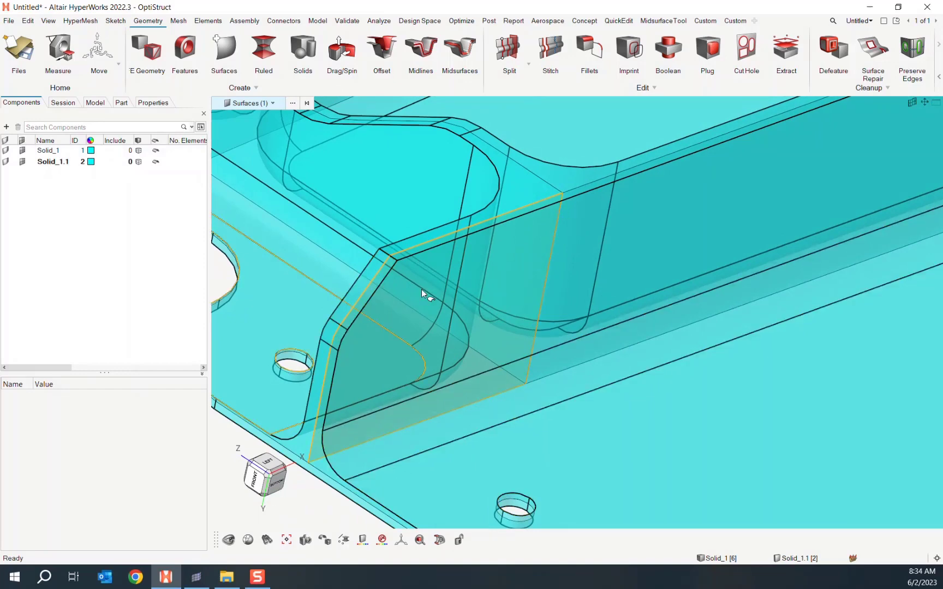
pyautogui.moveTo(405, 305); pyautogui.dragTo(501, 404, button='middle')
# - Delete the selected rib-end surface and inspect the remaining midsurfaces against the transparent solid
pyautogui.press('Delete')
pyautogui.scroll(-5, 420, 440)
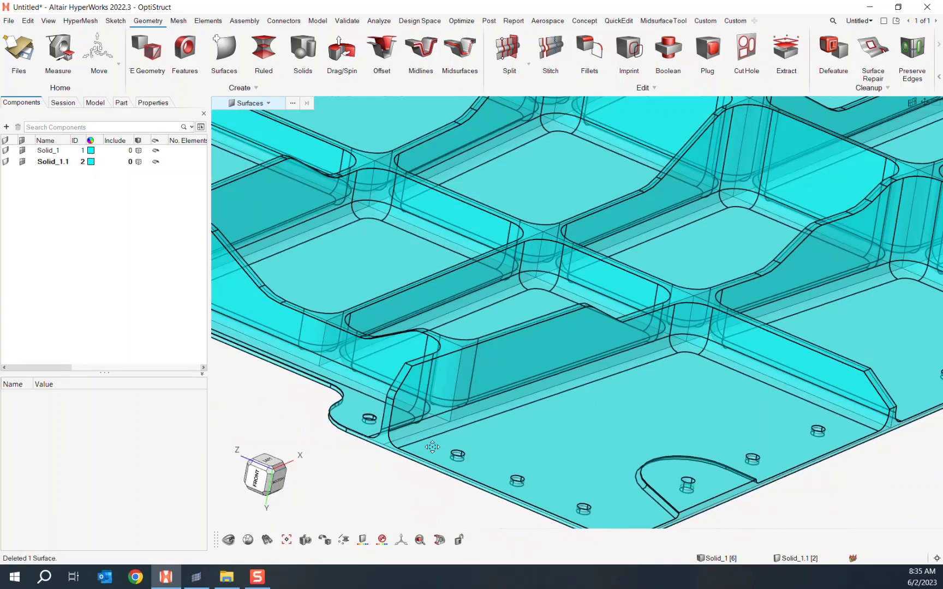
pyautogui.scroll(4, 431, 449)
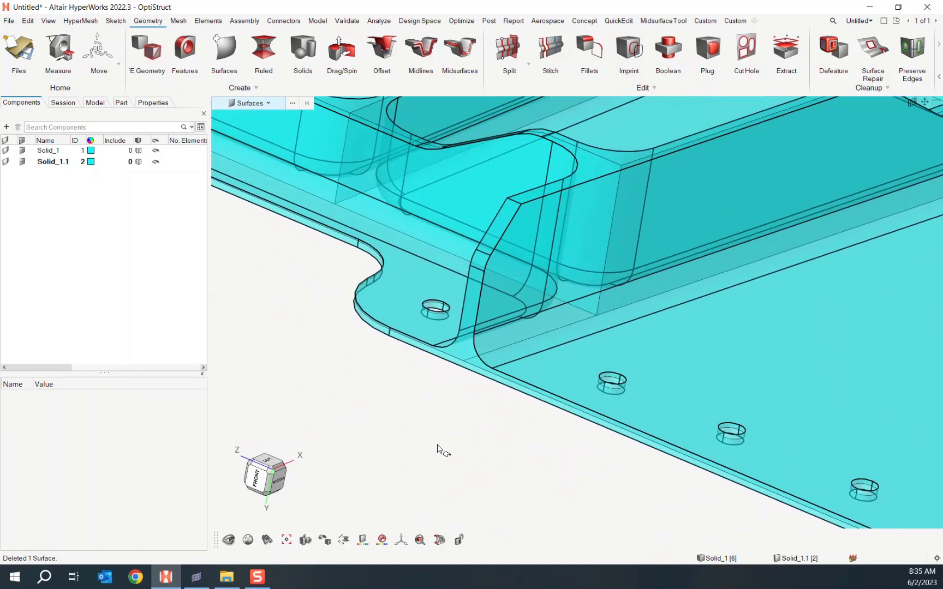
pyautogui.scroll(-3, 447, 449)
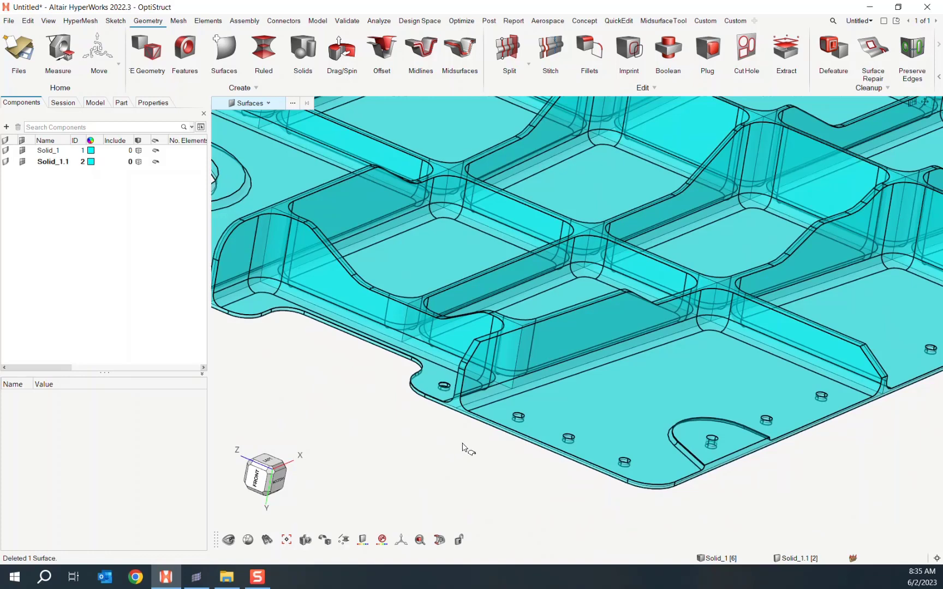
pyautogui.moveTo(454, 446); pyautogui.dragTo(448, 466, button='middle')
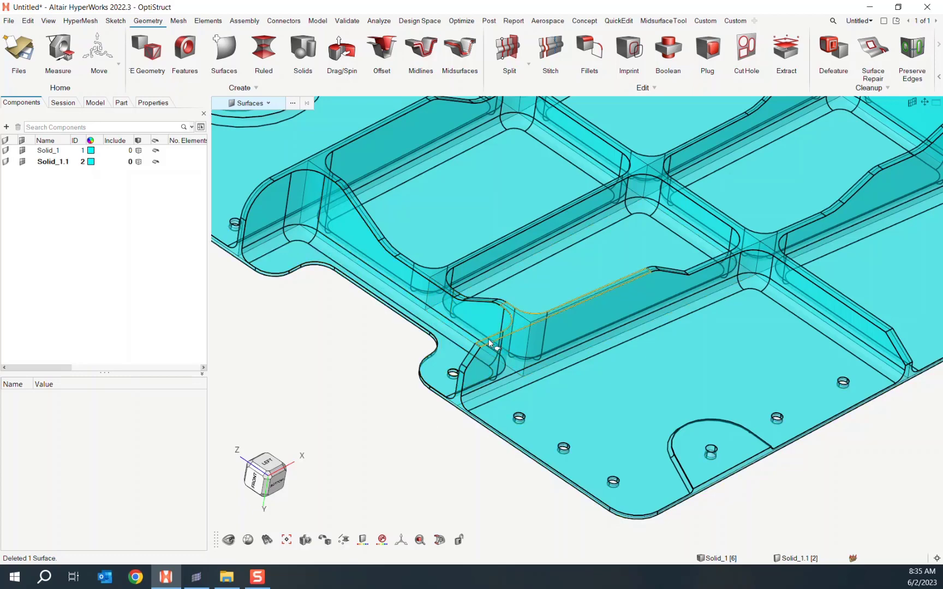
pyautogui.keyDown('ctrl'); pyautogui.moveTo(453, 383); pyautogui.dragTo(381, 398); pyautogui.keyUp('ctrl')
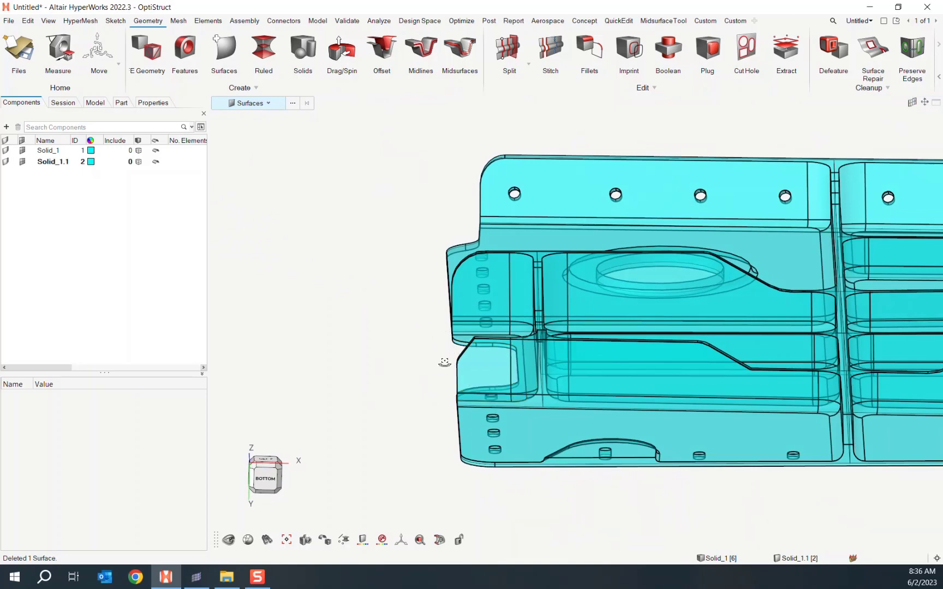
pyautogui.keyDown('ctrl'); pyautogui.moveTo(442, 358); pyautogui.dragTo(455, 362); pyautogui.keyUp('ctrl')
pyautogui.keyDown('ctrl'); pyautogui.moveTo(431, 413); pyautogui.dragTo(409, 437); pyautogui.keyUp('ctrl')
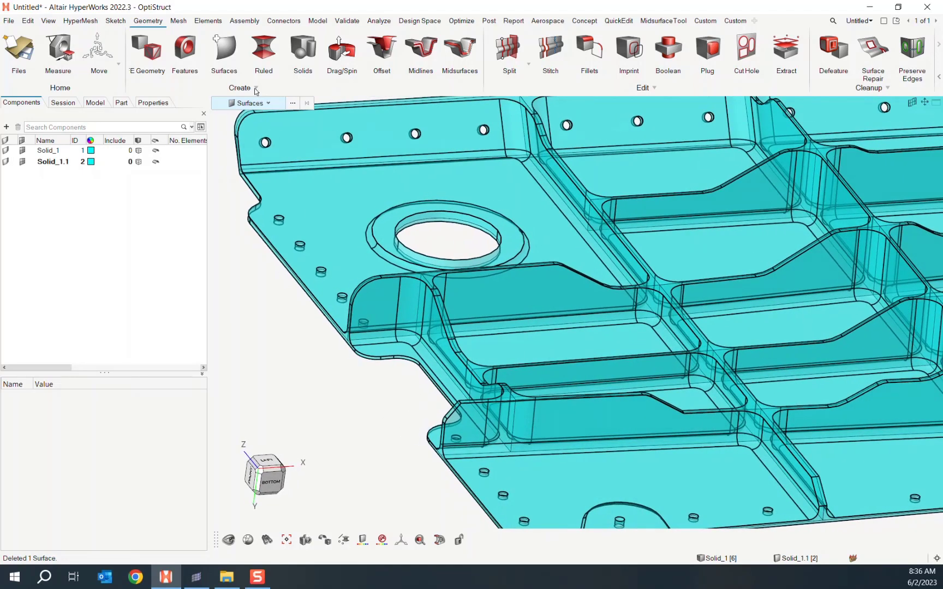
# - Extend the short rib's surface edge by 0.04 with Auto-trim intersecting surfaces toggled
pyautogui.click(227, 48)
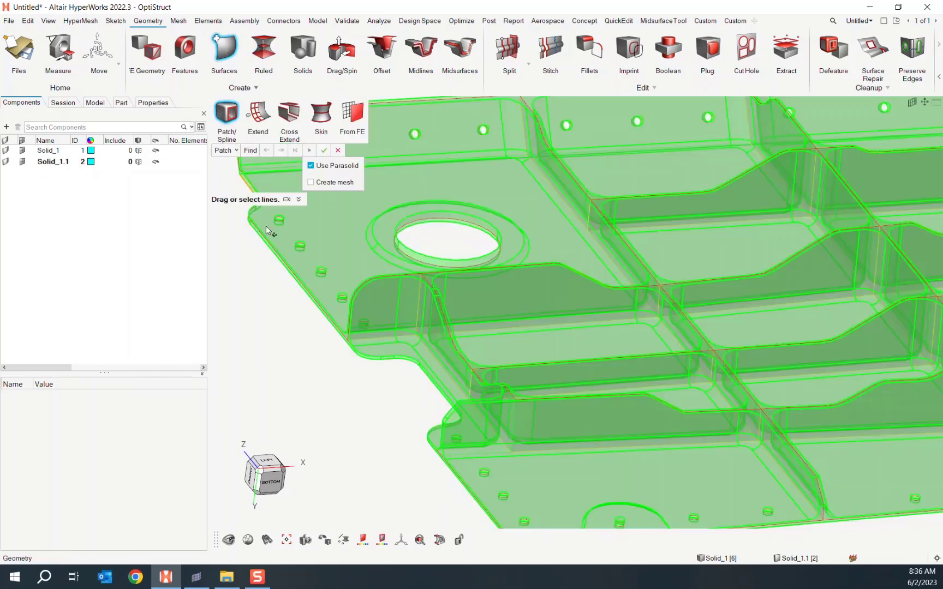
pyautogui.keyDown('ctrl'); pyautogui.moveTo(352, 358); pyautogui.dragTo(383, 375); pyautogui.keyUp('ctrl')
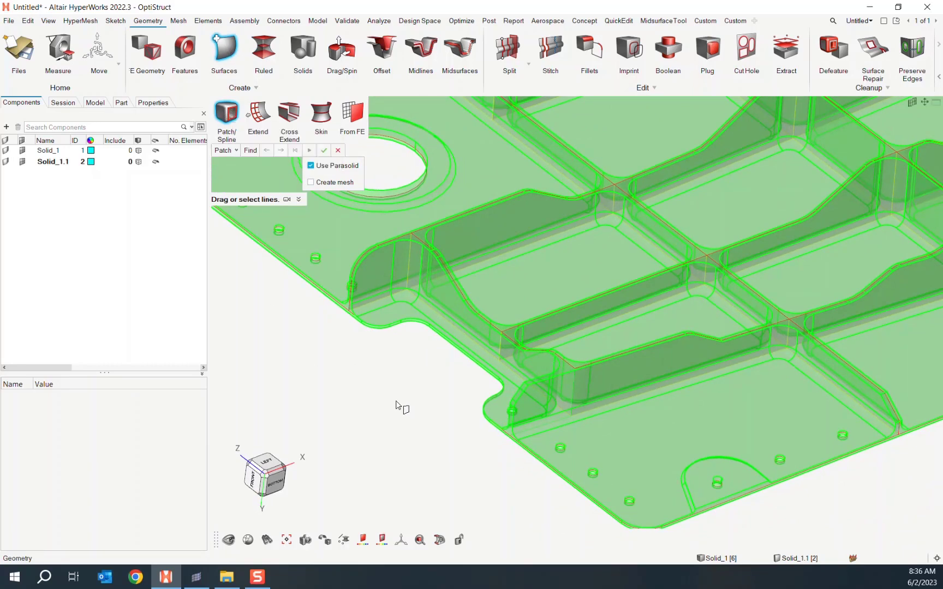
pyautogui.click(266, 125)
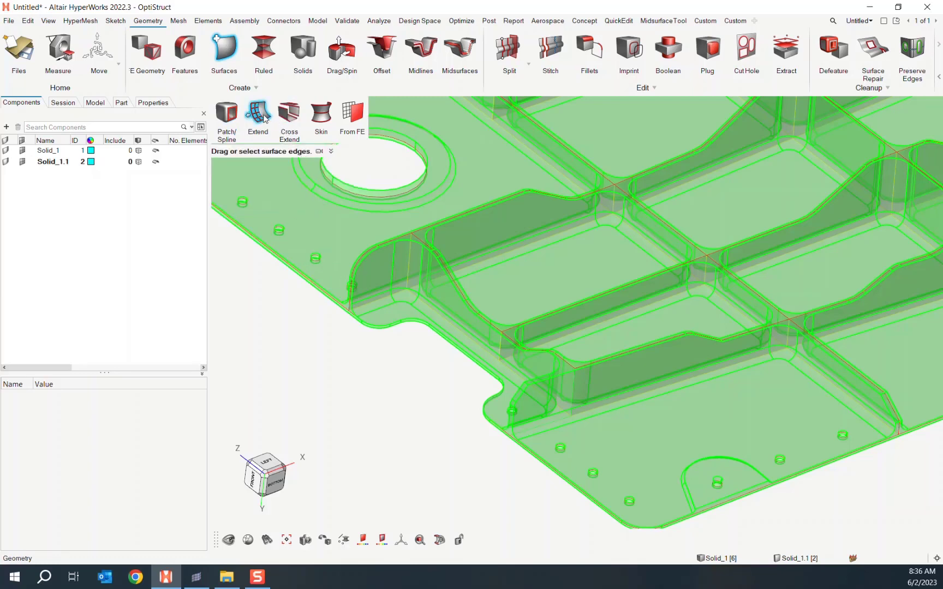
pyautogui.click(577, 400)
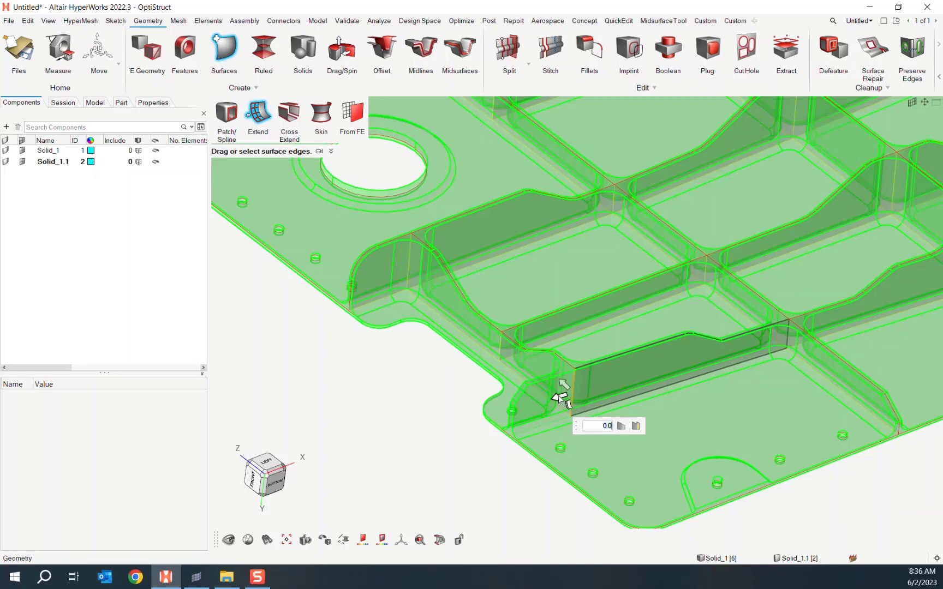
pyautogui.click(635, 426)
pyautogui.moveTo(559, 398); pyautogui.dragTo(455, 420)
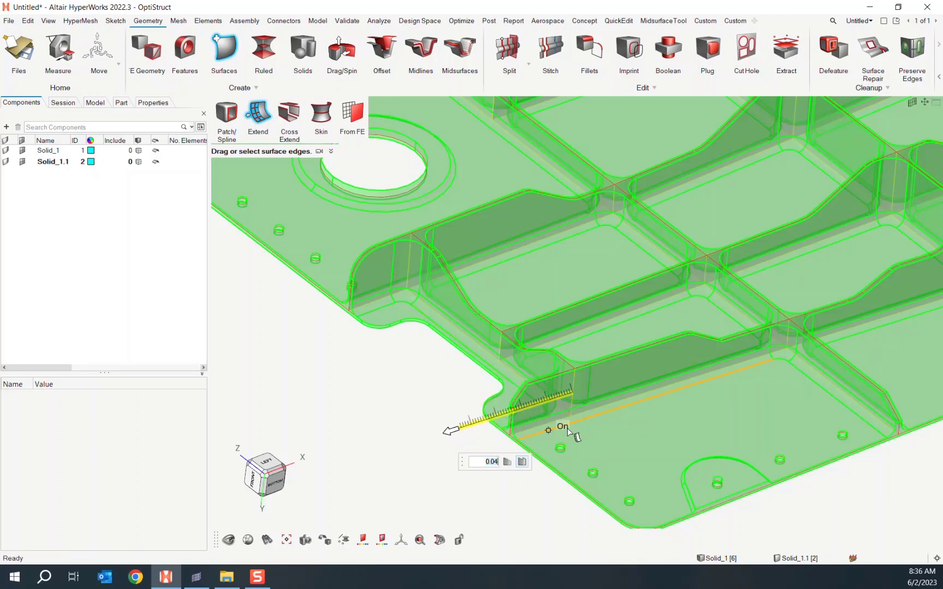
pyautogui.scroll(3, 565, 395)
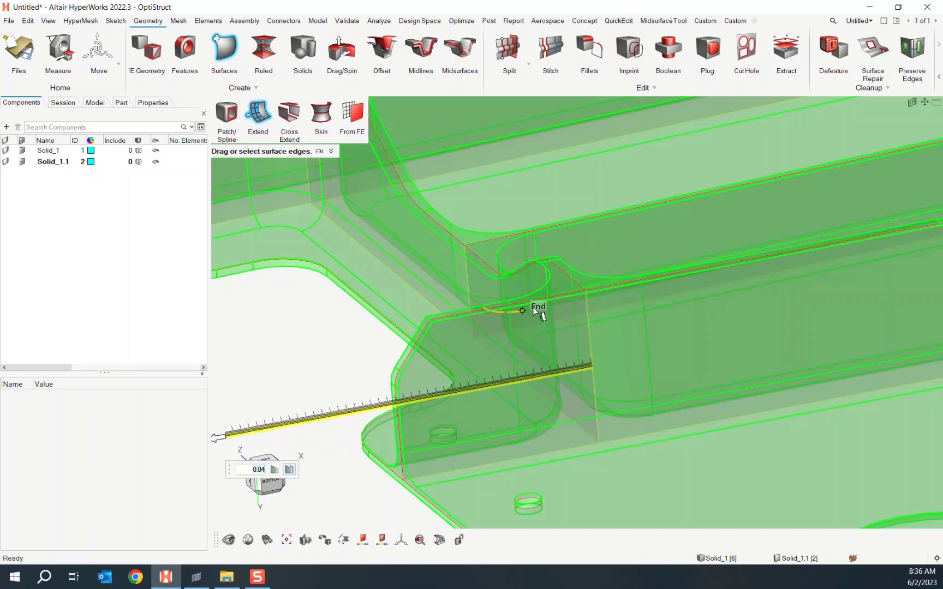
pyautogui.click(302, 342)
pyautogui.moveTo(295, 359); pyautogui.dragTo(338, 361, button='middle')
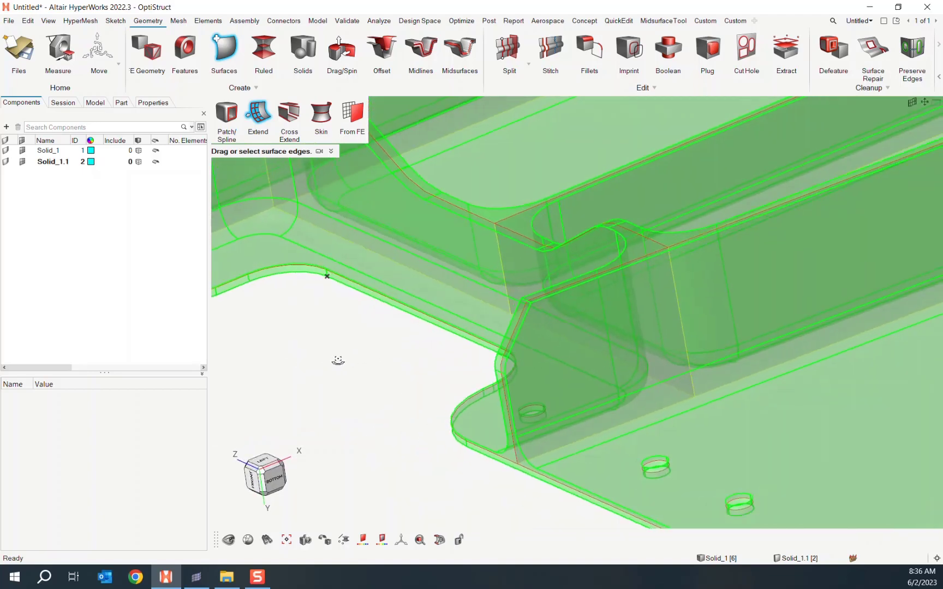
pyautogui.moveTo(384, 350); pyautogui.dragTo(332, 346, button='right')
# - Leave Extend, frame the whole panel, and bring up the Midsurfaces tools
pyautogui.press('Escape')
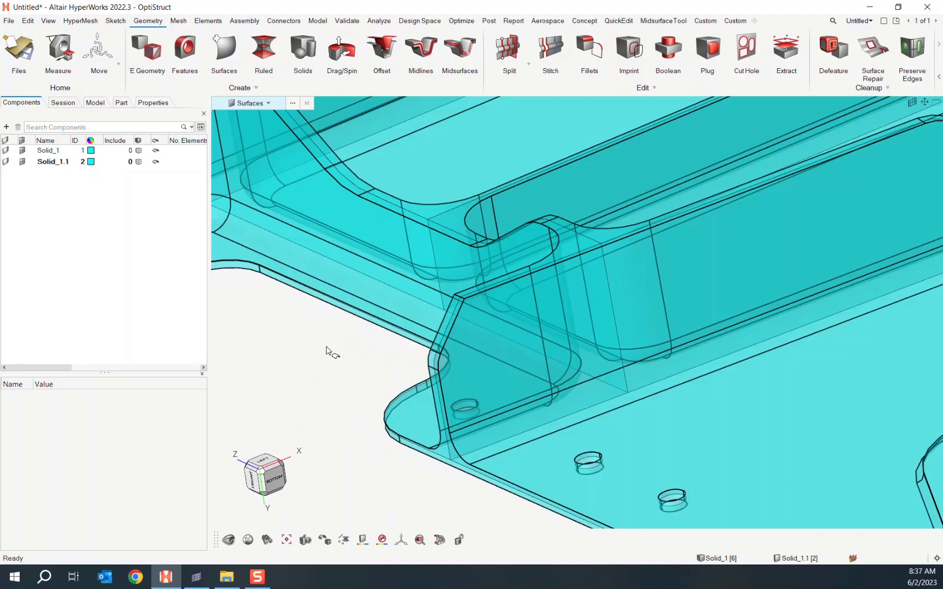
pyautogui.moveTo(332, 356); pyautogui.dragTo(369, 359, button='middle')
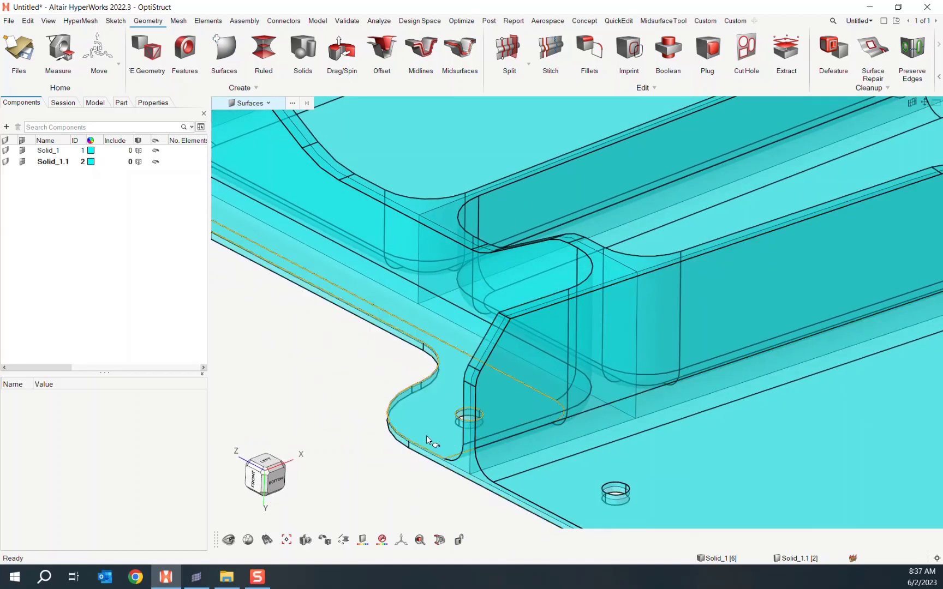
pyautogui.scroll(-5, 375, 426)
pyautogui.scroll(-4, 362, 416)
pyautogui.moveTo(354, 410); pyautogui.dragTo(412, 387, button='right')
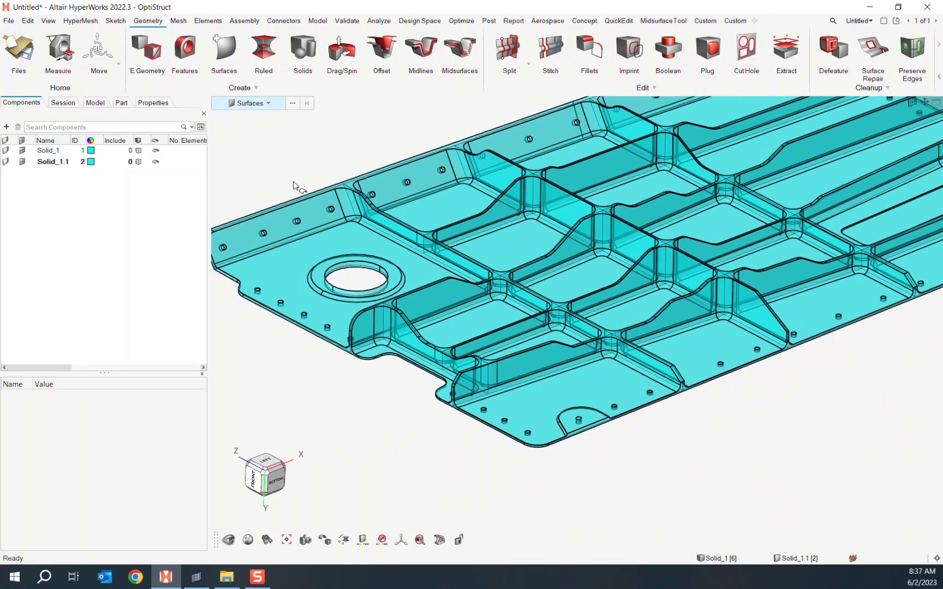
pyautogui.moveTo(366, 152); pyautogui.dragTo(347, 225, button='right')
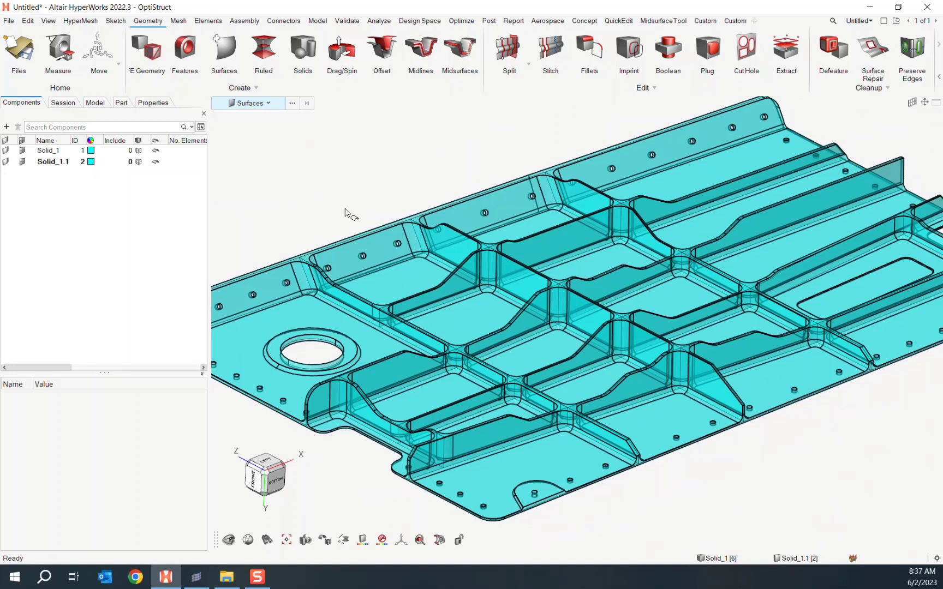
pyautogui.moveTo(397, 170); pyautogui.dragTo(414, 182, button='right')
pyautogui.scroll(-3, 401, 197)
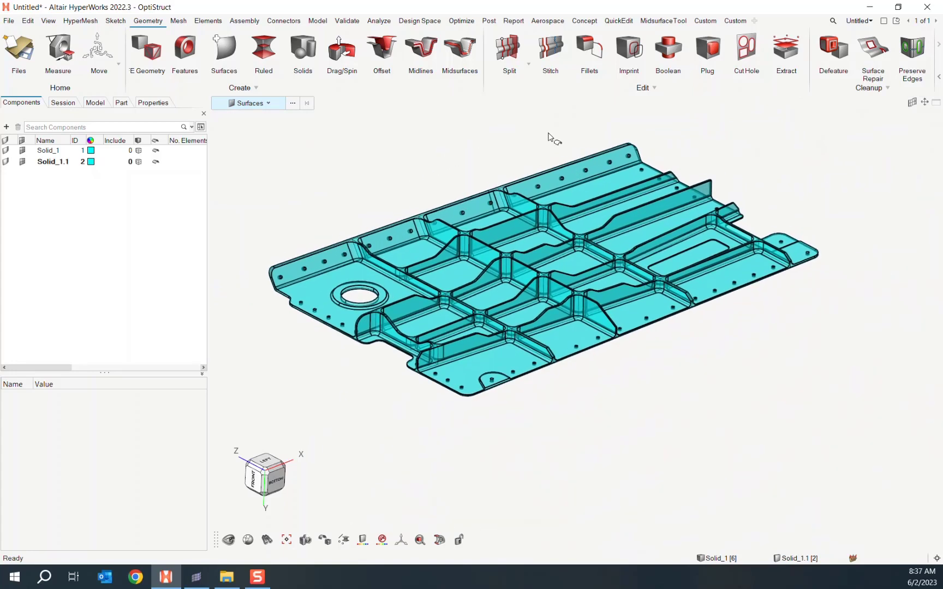
pyautogui.moveTo(581, 134); pyautogui.dragTo(450, 89, button='middle')
pyautogui.click(459, 50)
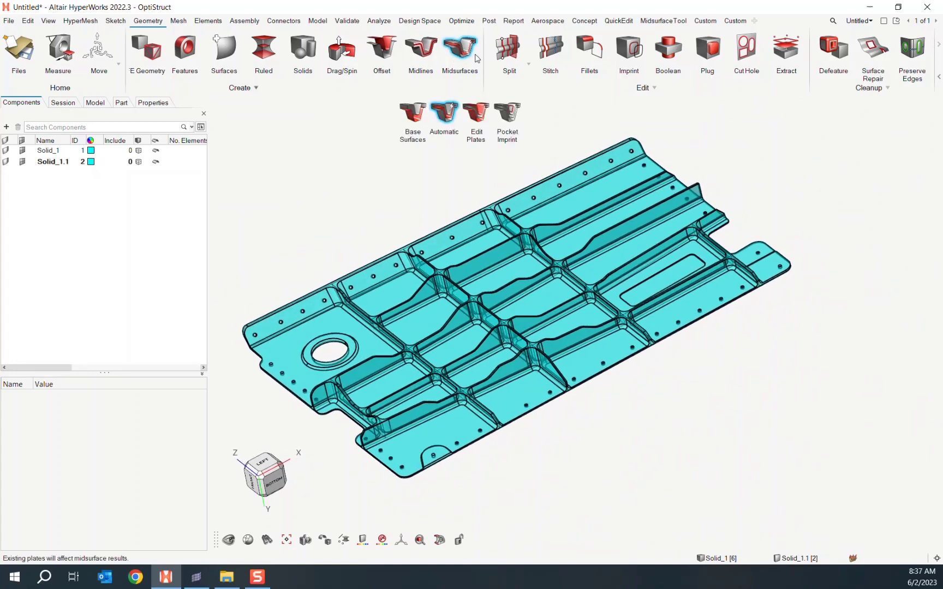
# - Pocket-imprint one pocket floor surface, with Surfaces as the source type
pyautogui.click(506, 115)
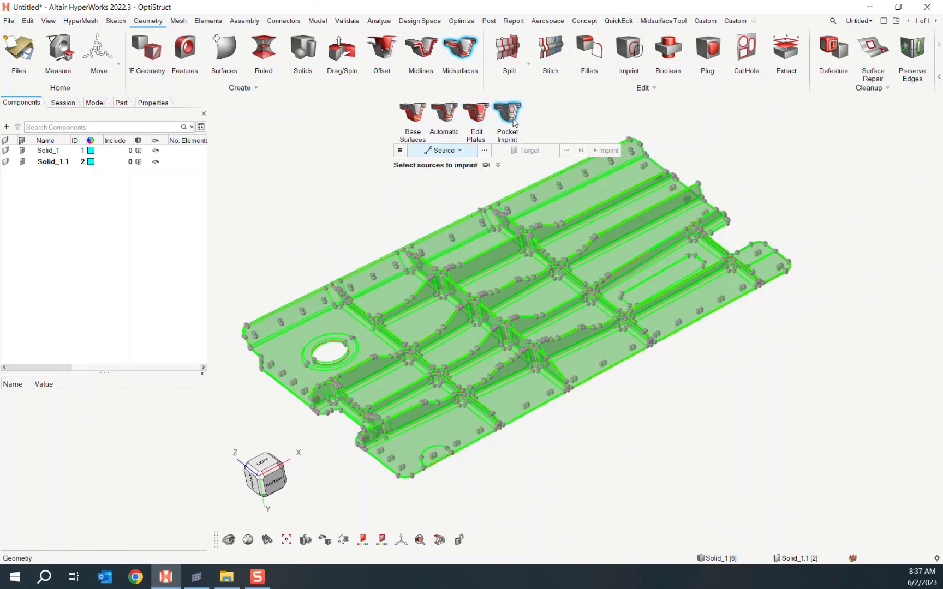
pyautogui.moveTo(640, 424); pyautogui.dragTo(628, 404, button='middle')
pyautogui.scroll(10, 628, 403)
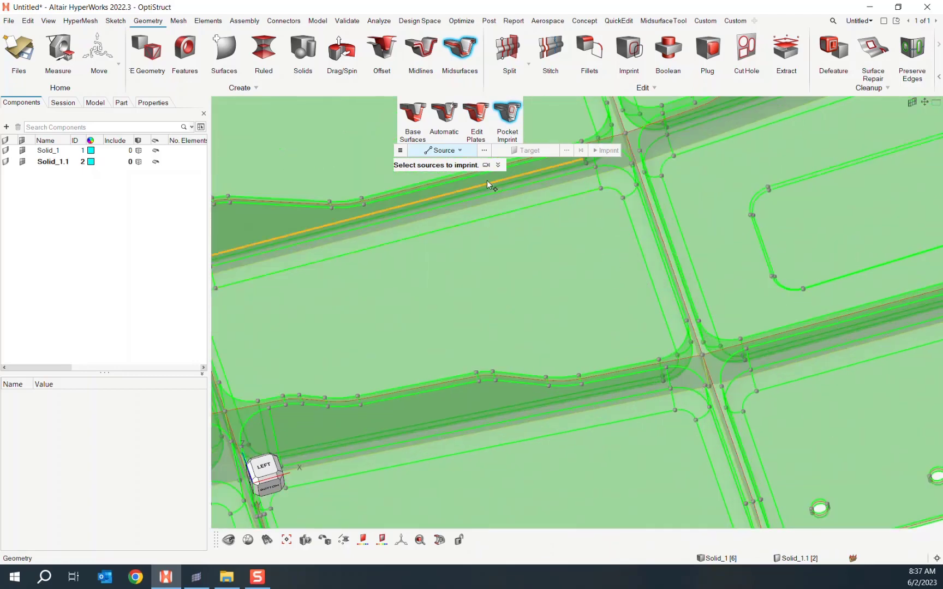
pyautogui.click(462, 151)
pyautogui.click(436, 175)
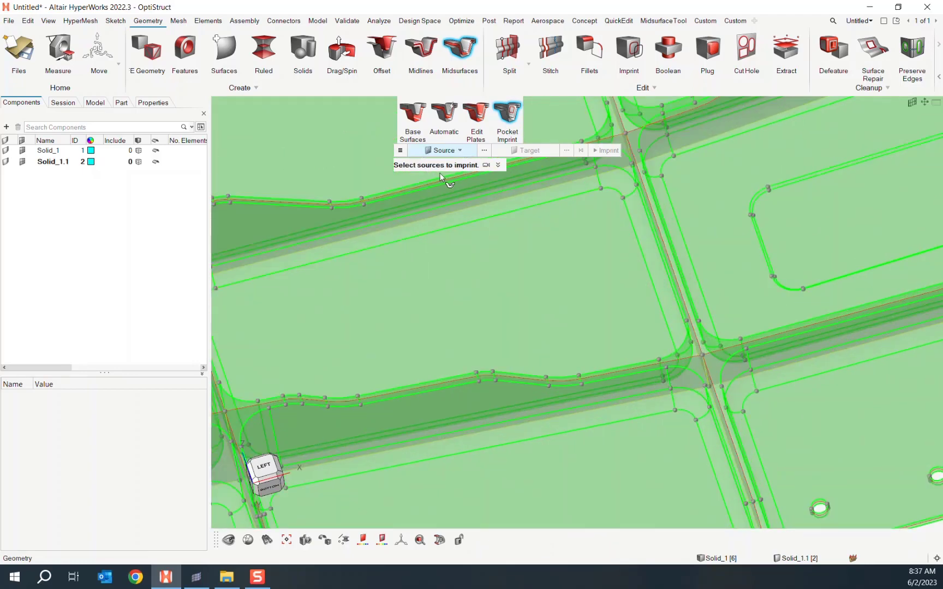
pyautogui.click(473, 225)
pyautogui.moveTo(493, 252); pyautogui.dragTo(554, 226, button='middle')
pyautogui.click(604, 151)
# - Imprint four more pocket floor surfaces together, then exit Pocket Imprint
pyautogui.scroll(10, 584, 198)
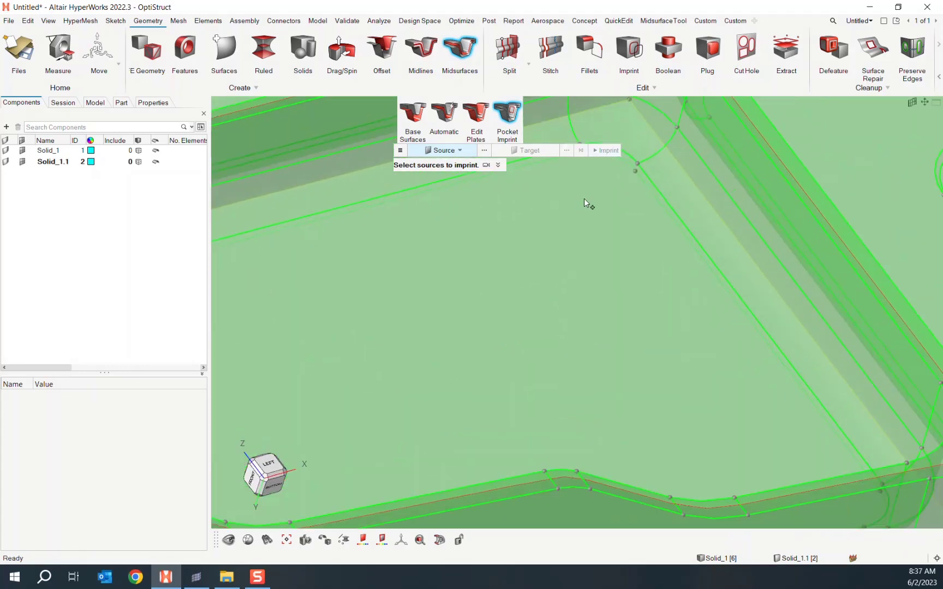
pyautogui.moveTo(571, 294); pyautogui.dragTo(579, 267, button='middle')
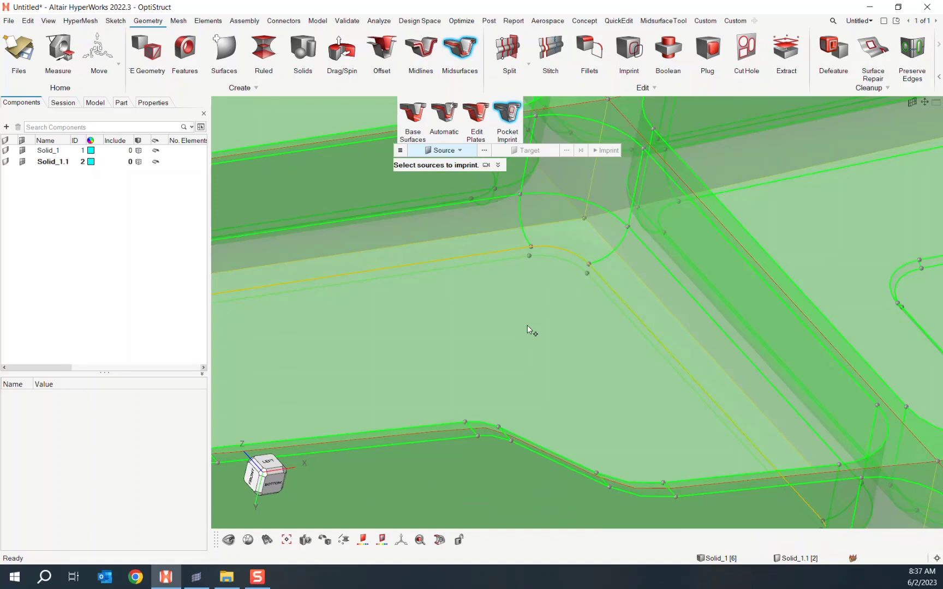
pyautogui.scroll(-10, 528, 324)
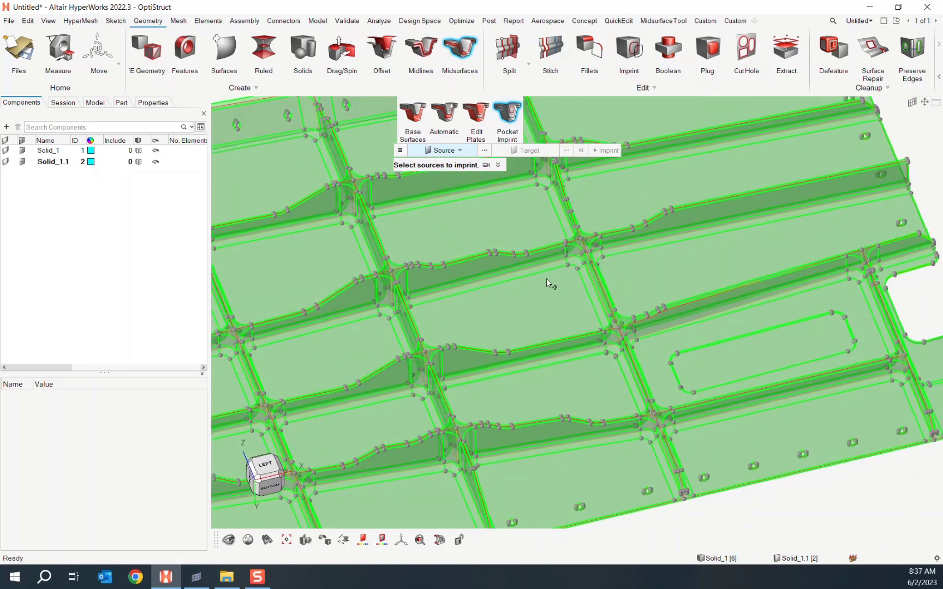
pyautogui.click(546, 280)
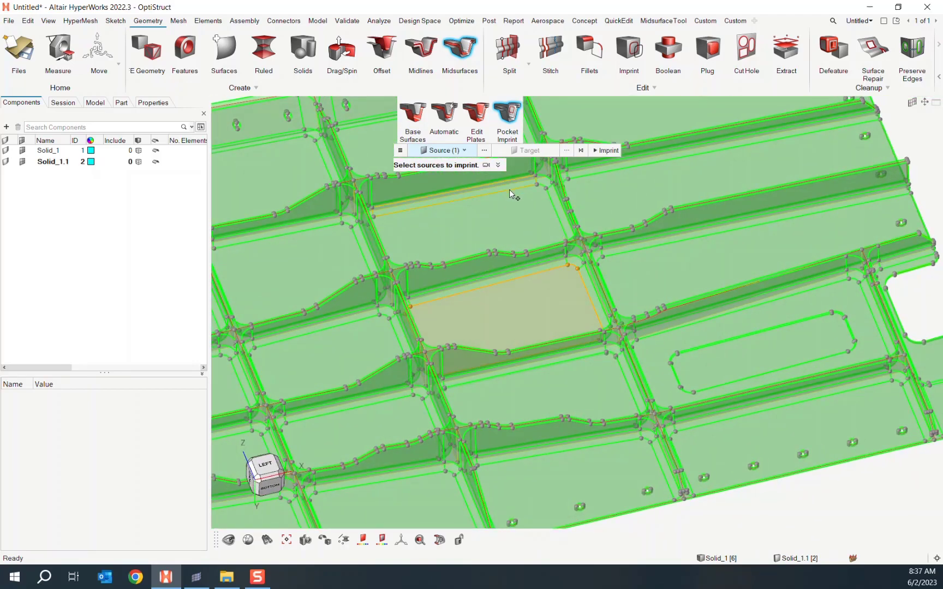
pyautogui.click(509, 191)
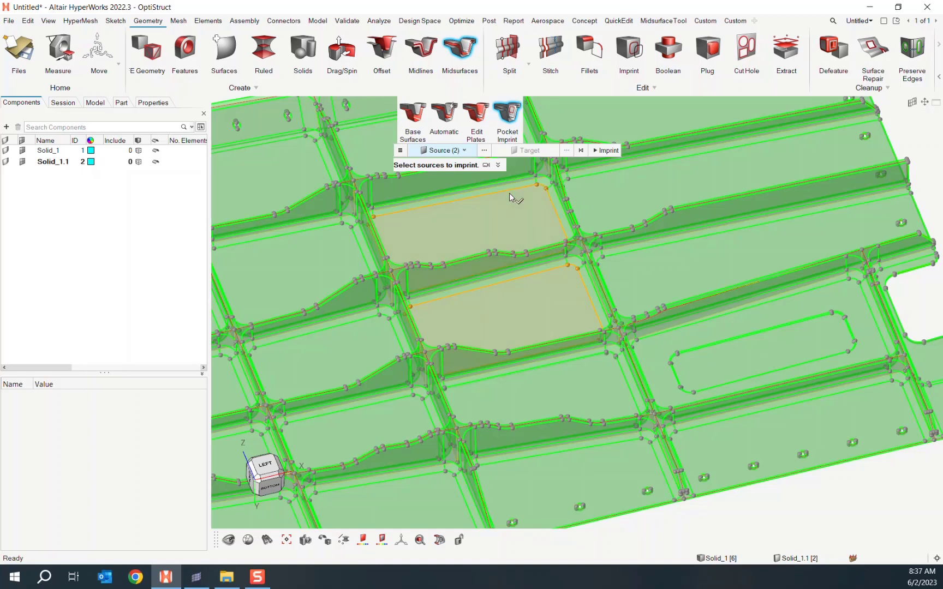
pyautogui.click(309, 238)
pyautogui.click(325, 334)
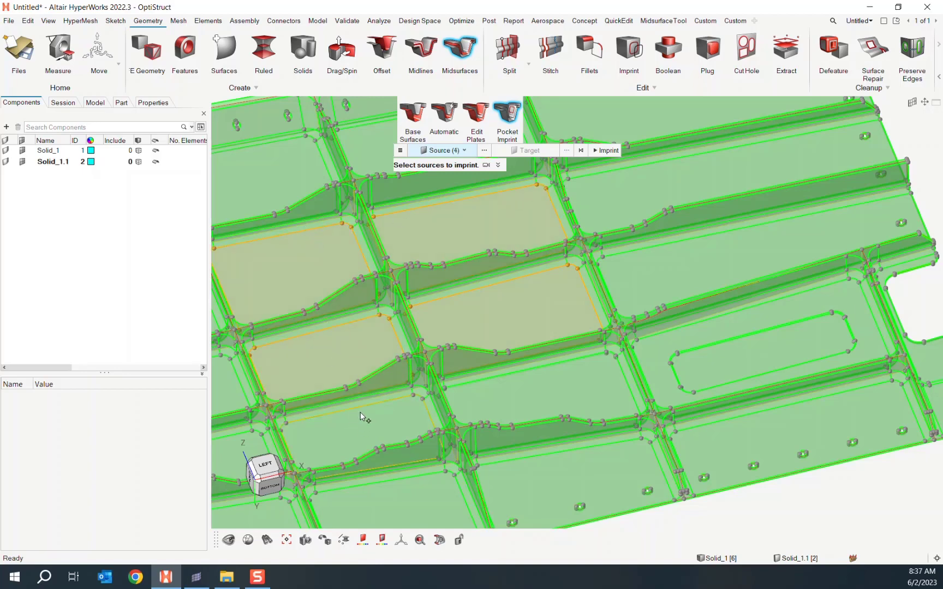
pyautogui.click(604, 150)
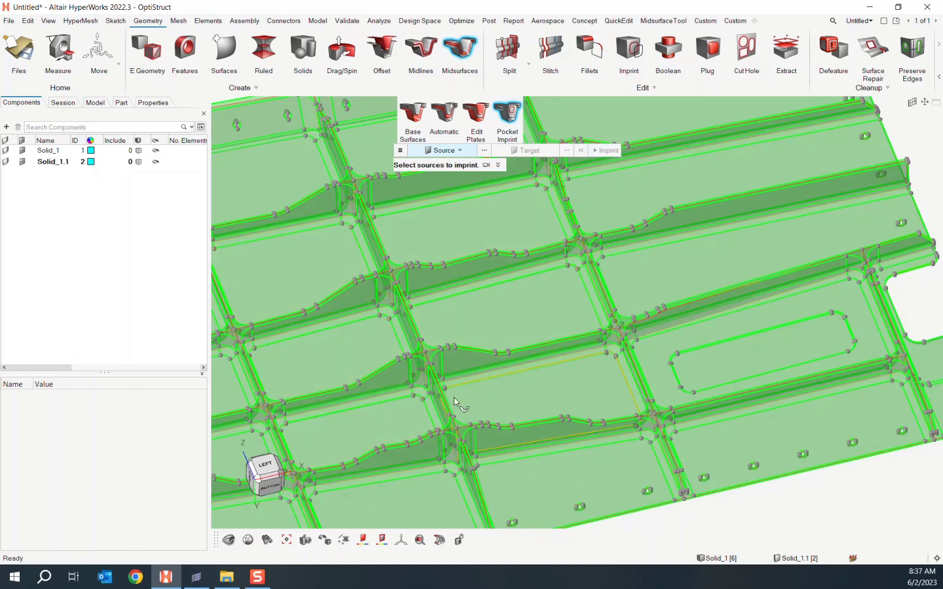
pyautogui.scroll(6, 431, 398)
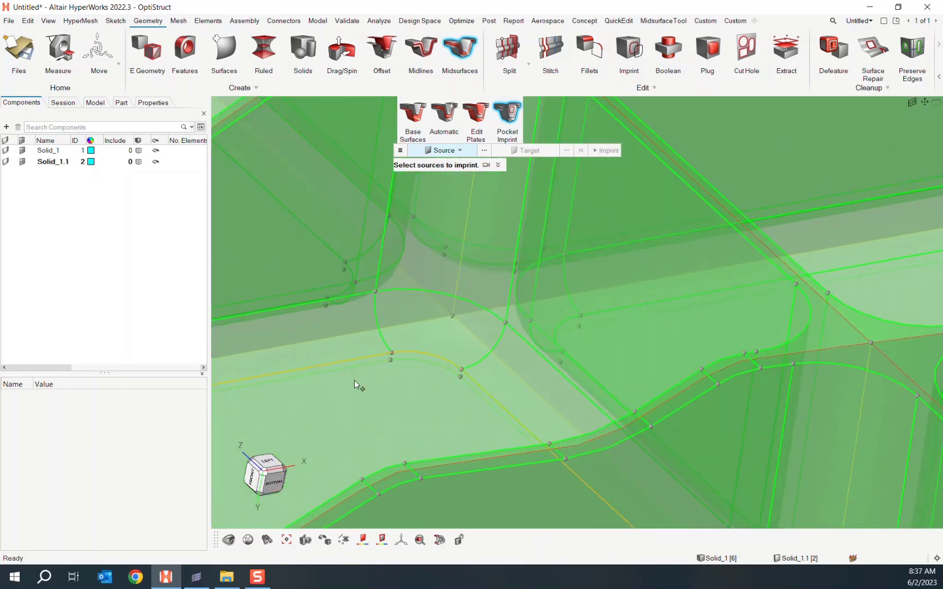
pyautogui.scroll(-6, 355, 382)
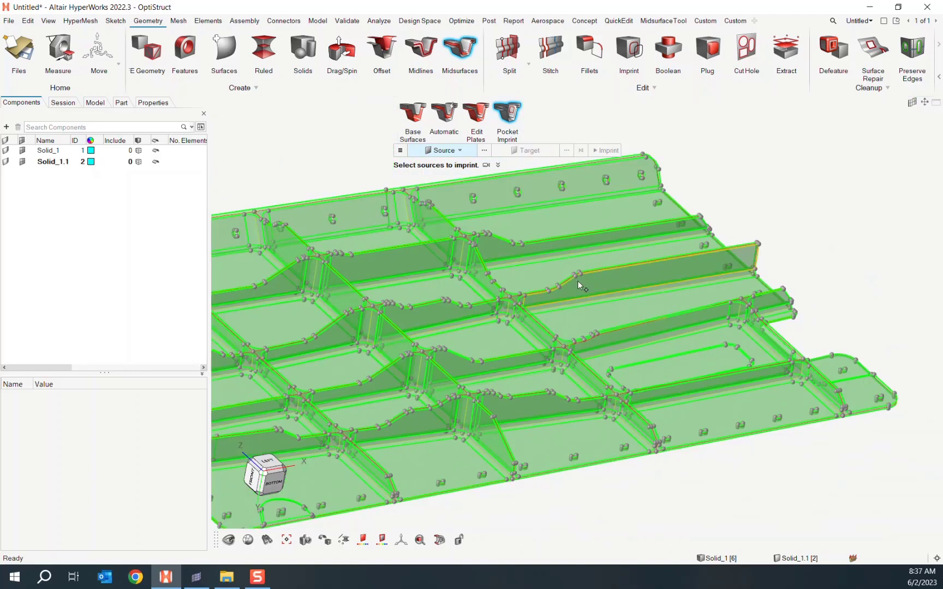
pyautogui.moveTo(776, 225); pyautogui.dragTo(853, 173, button='right')
pyautogui.press('Escape')
pyautogui.scroll(-5, 775, 193)
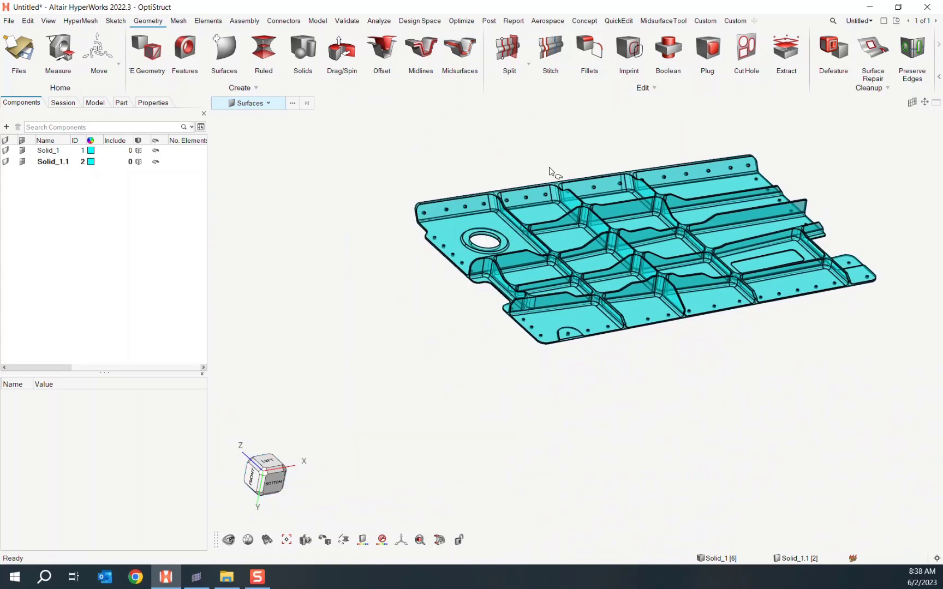
pyautogui.moveTo(463, 171); pyautogui.dragTo(356, 235, button='right')
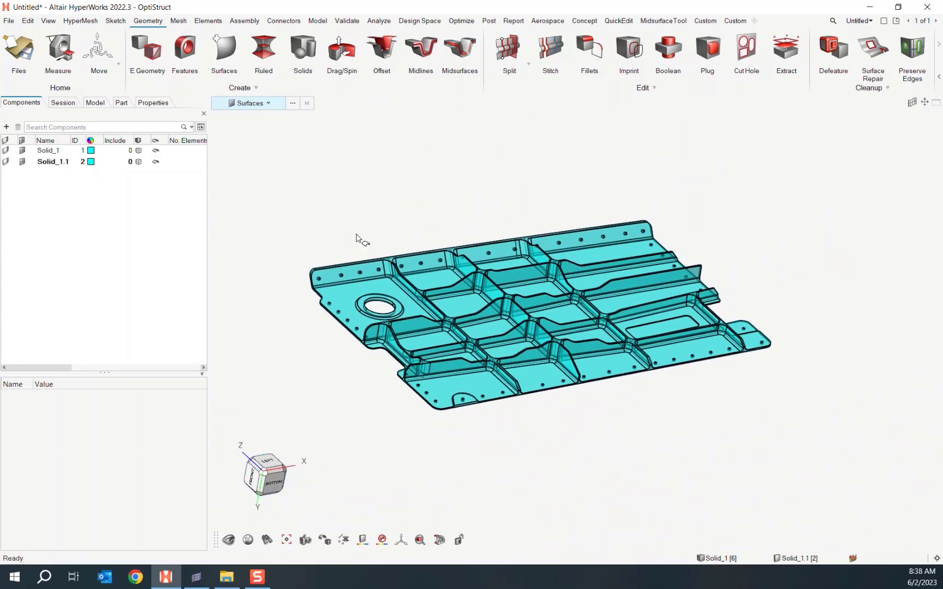
pyautogui.click(325, 543)
pyautogui.click(325, 519)
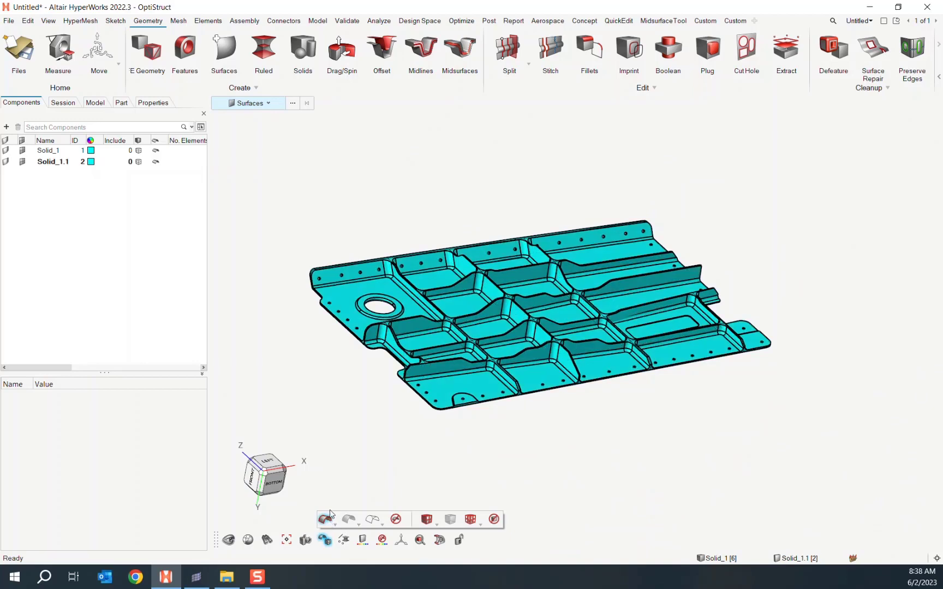
pyautogui.click(267, 103)
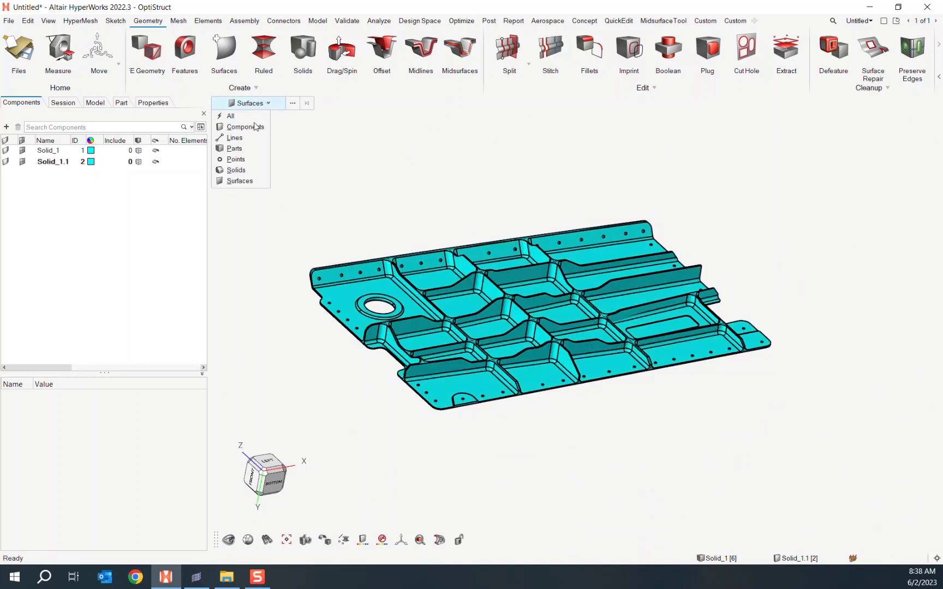
pyautogui.click(237, 170)
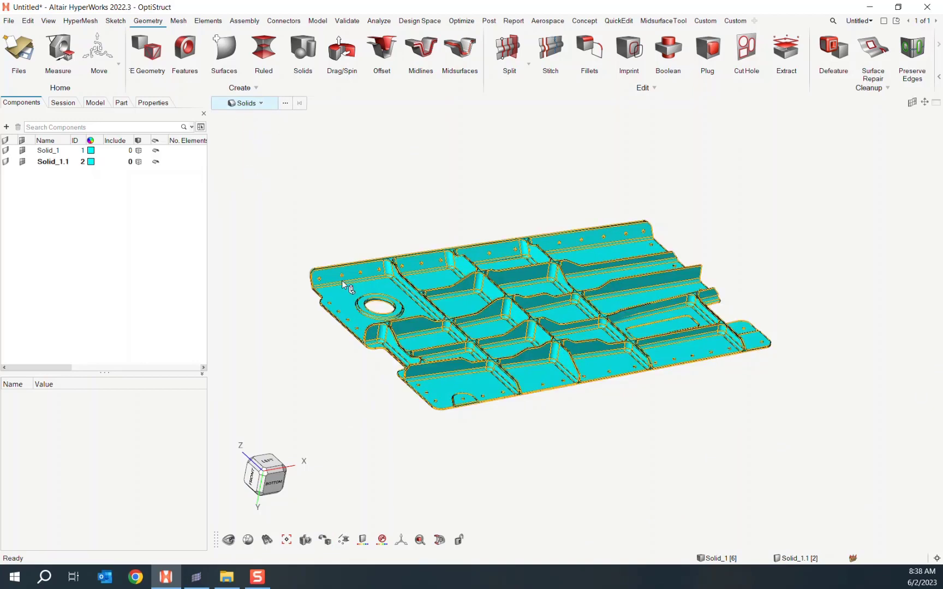
pyautogui.click(371, 290)
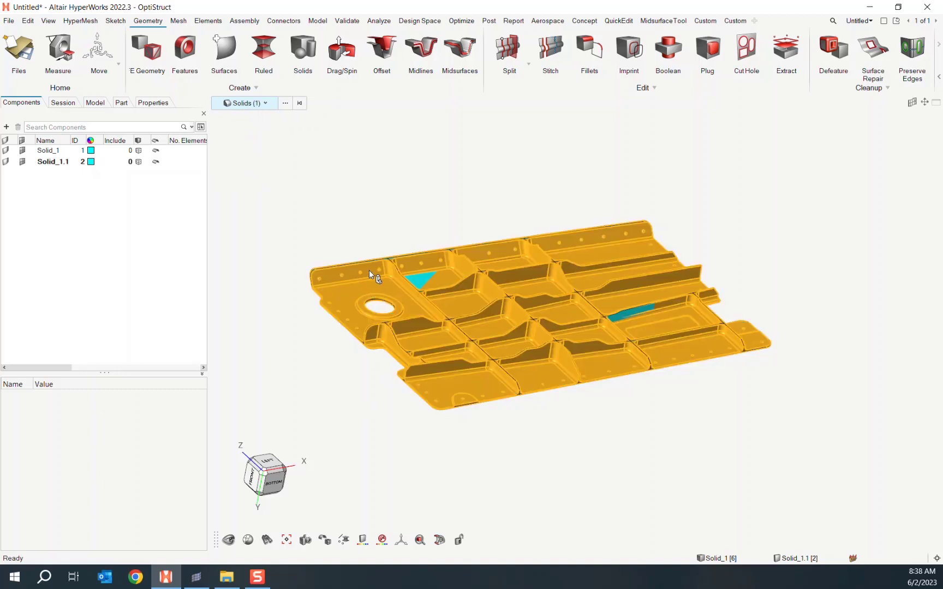
pyautogui.rightClick(369, 270)
pyautogui.click(427, 334)
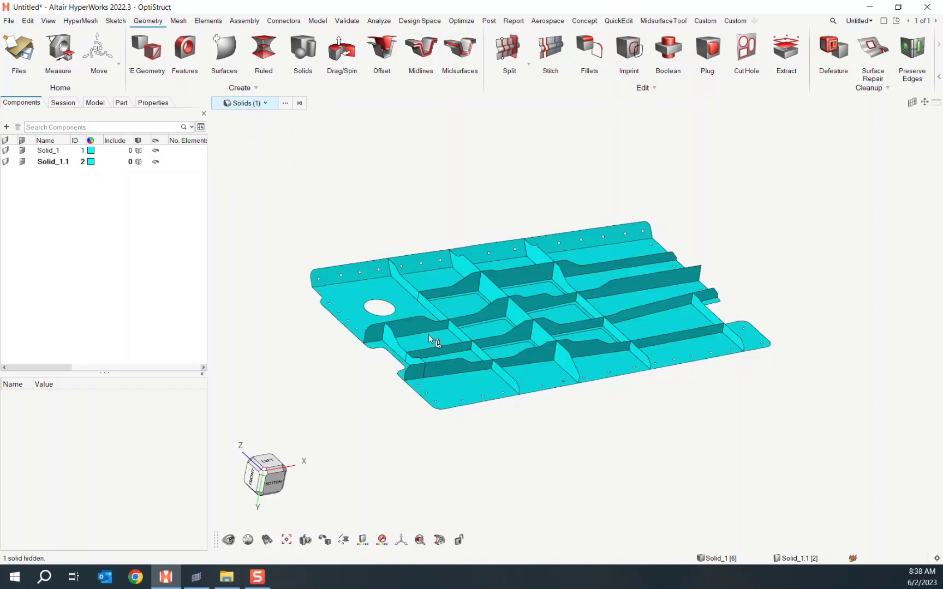
pyautogui.moveTo(657, 393); pyautogui.dragTo(630, 498, button='middle')
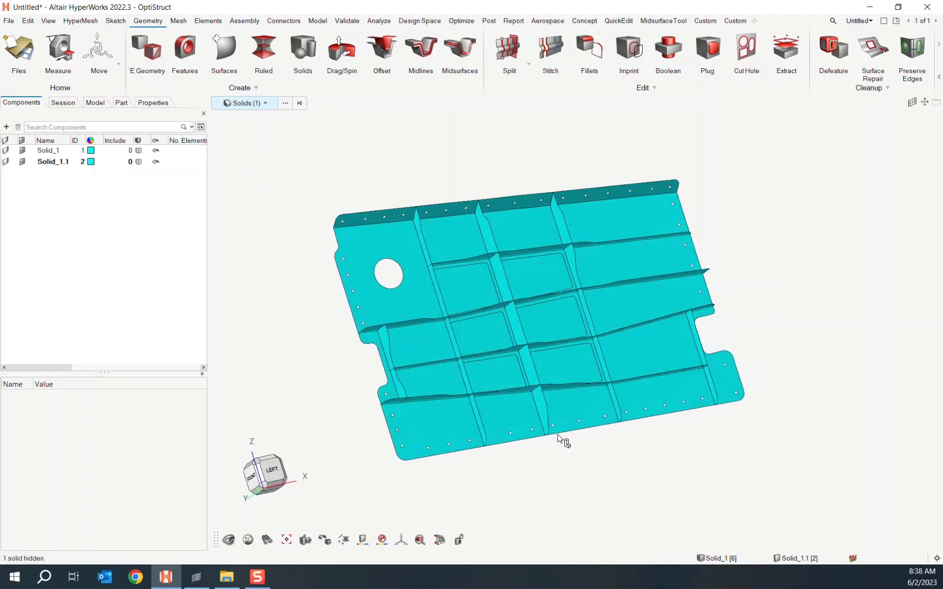
pyautogui.moveTo(558, 435)
pyautogui.mouseDown(button='middle')
pyautogui.moveTo(669, 450)
pyautogui.moveTo(579, 448)
pyautogui.moveTo(636, 444)
pyautogui.moveTo(574, 437)
pyautogui.mouseUp(button='middle')
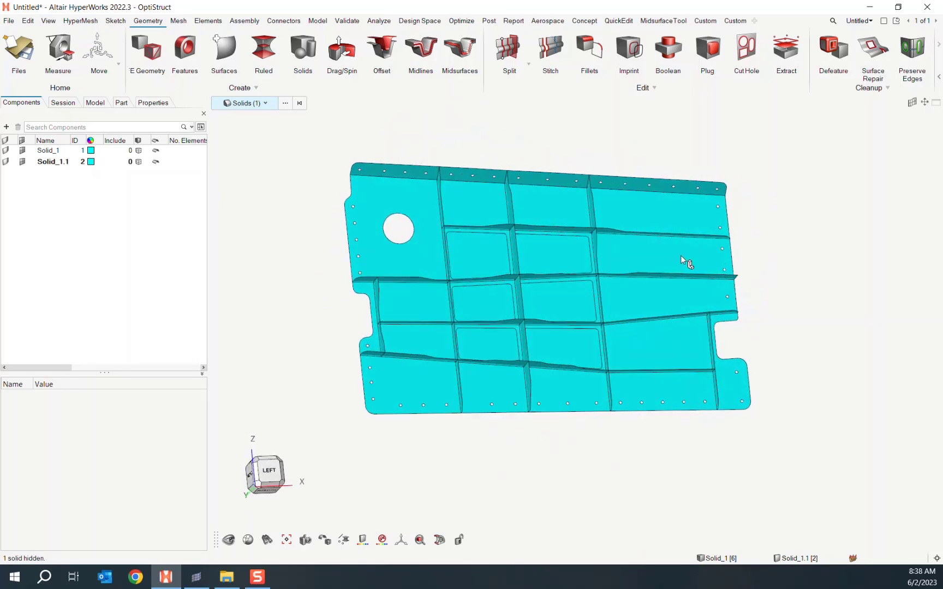
pyautogui.moveTo(840, 231); pyautogui.dragTo(576, 312, button='middle')
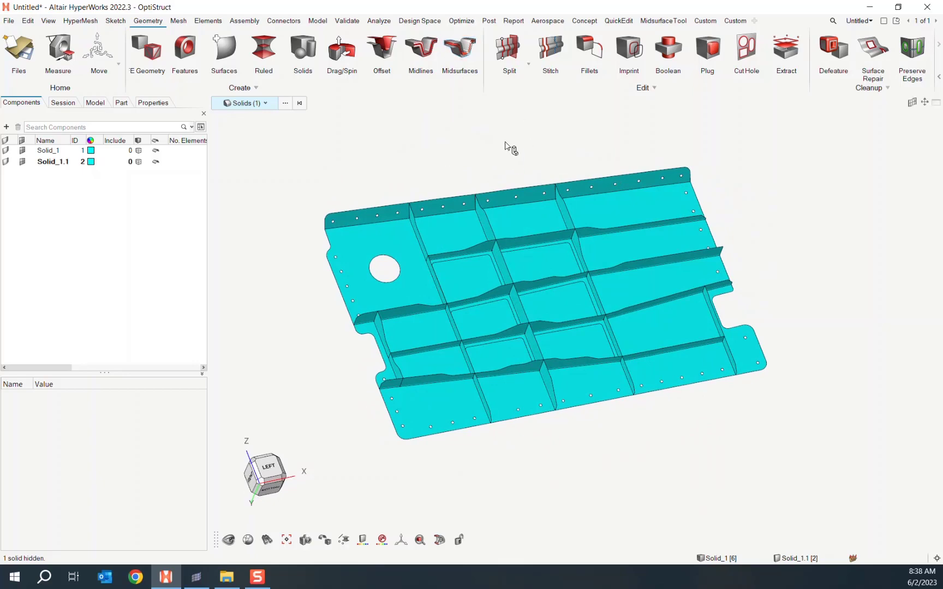
pyautogui.scroll(3, 470, 445)
pyautogui.scroll(-4, 471, 444)
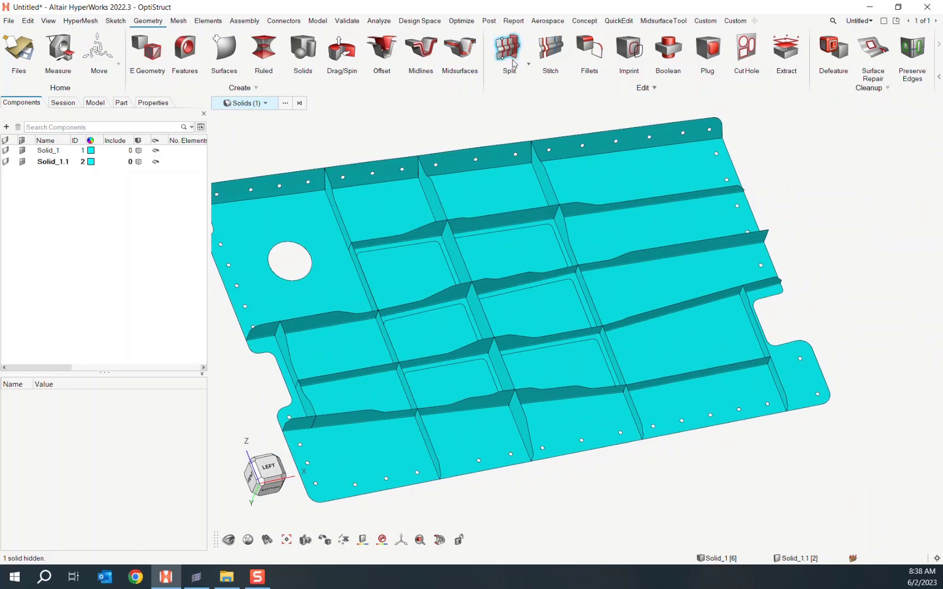
pyautogui.scroll(4, 482, 487)
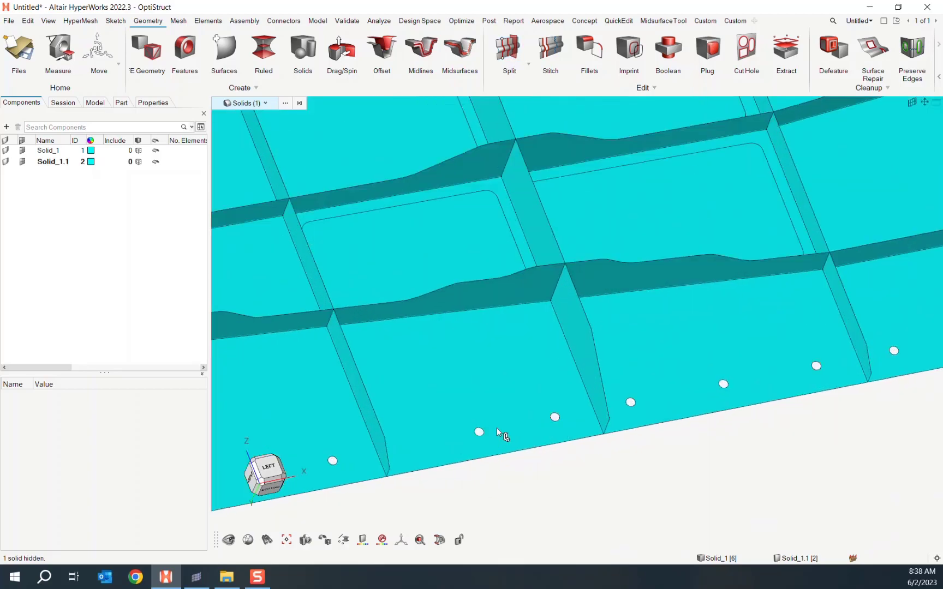
pyautogui.scroll(-3, 489, 455)
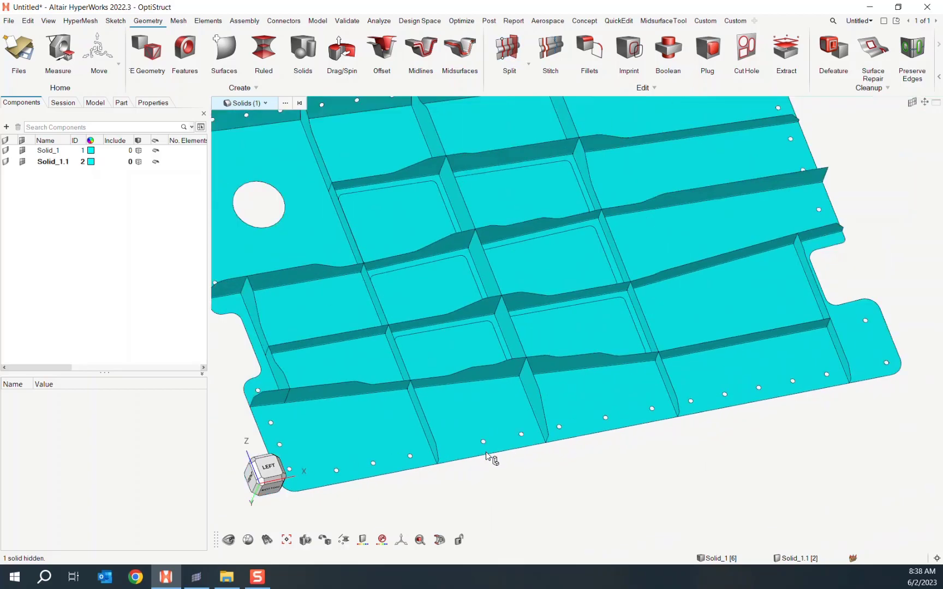
# - Set up Split by Lines with the Offset Lines tool
pyautogui.click(509, 51)
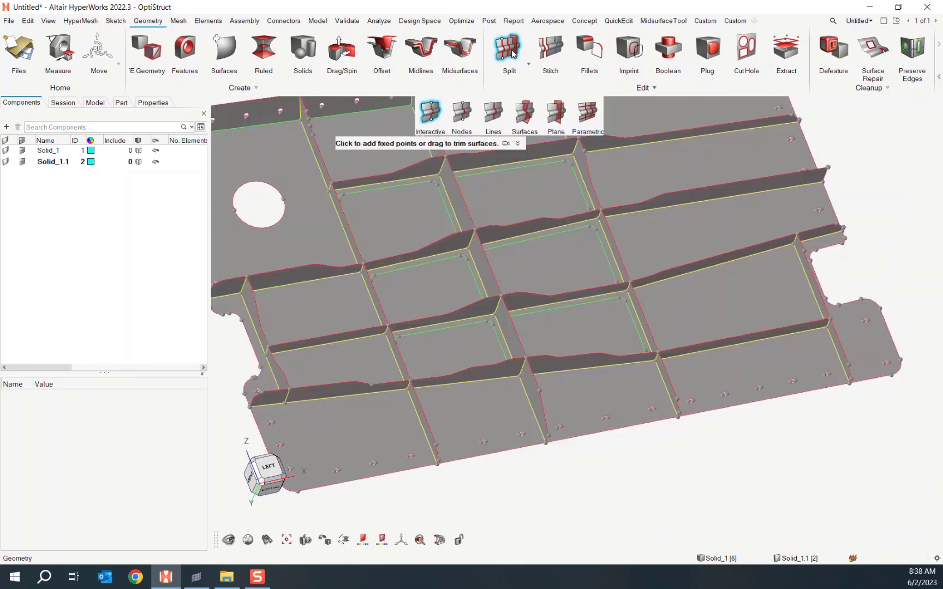
pyautogui.click(494, 123)
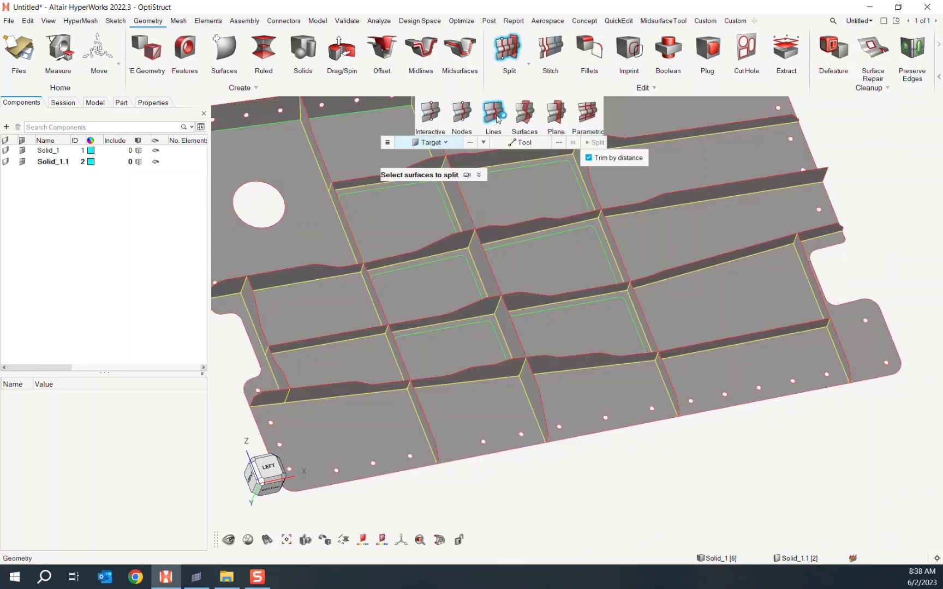
pyautogui.click(483, 143)
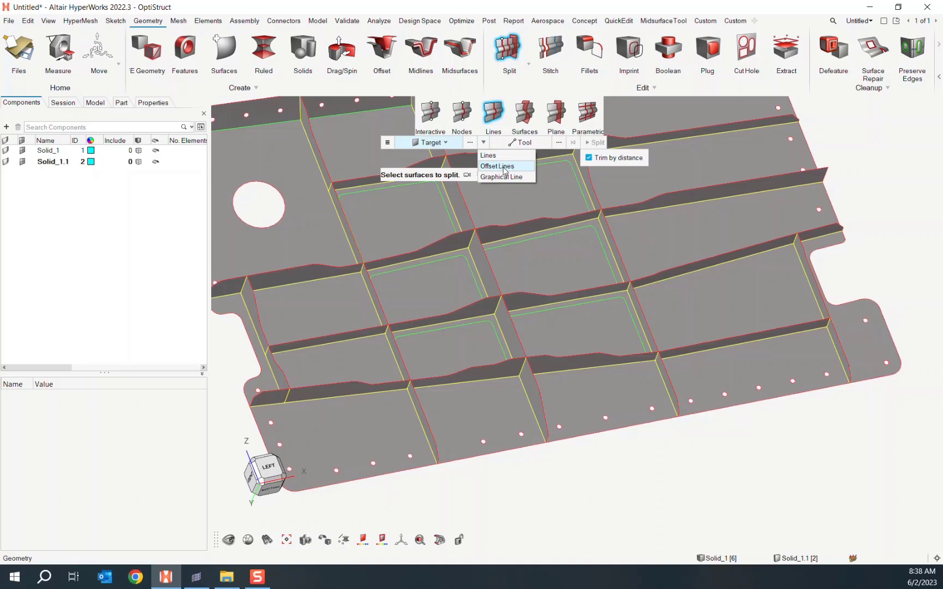
pyautogui.click(504, 171)
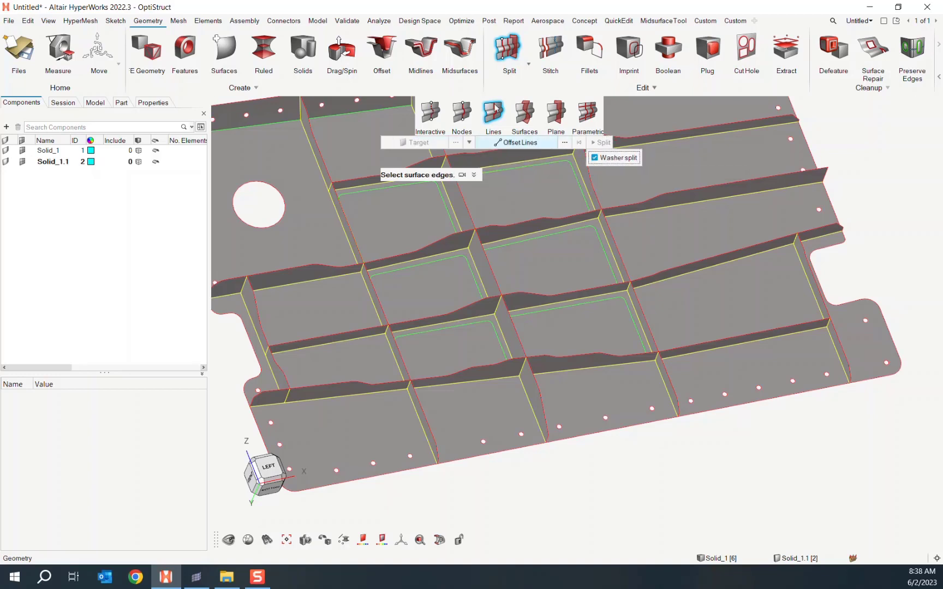
pyautogui.scroll(5, 563, 453)
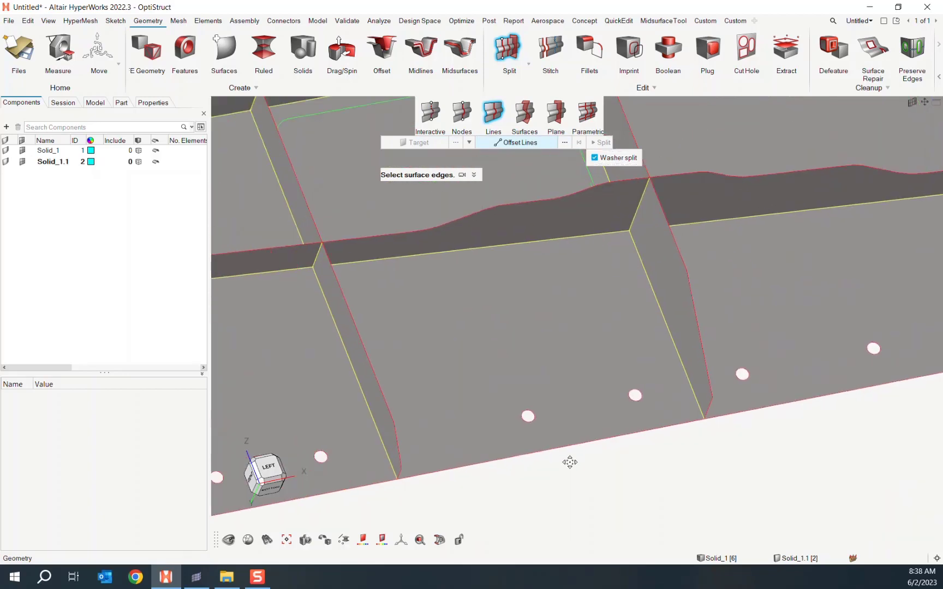
pyautogui.scroll(3, 562, 448)
# - Pick one bolt-hole edge and select all 58 similar hole edges
pyautogui.click(549, 403)
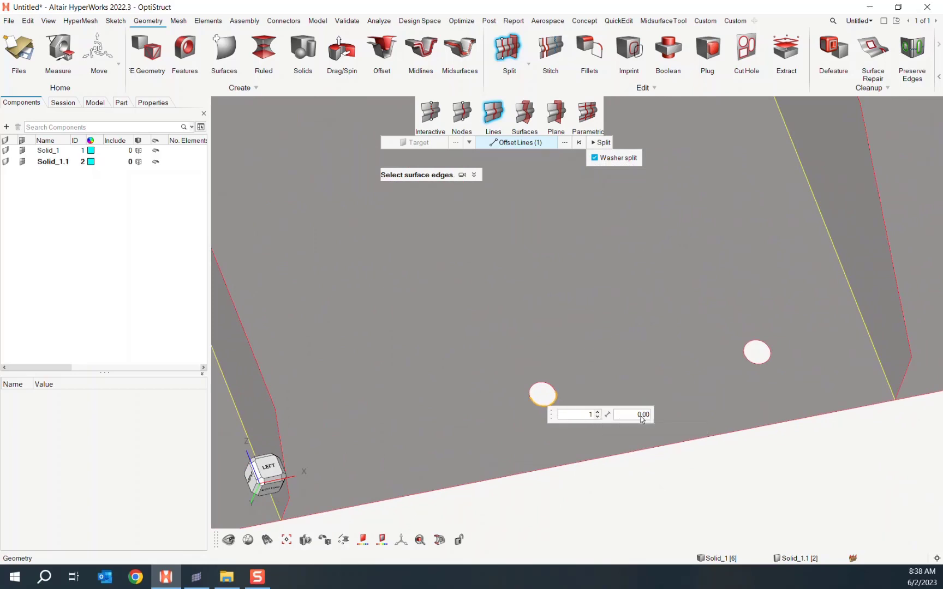
pyautogui.scroll(-5, 553, 404)
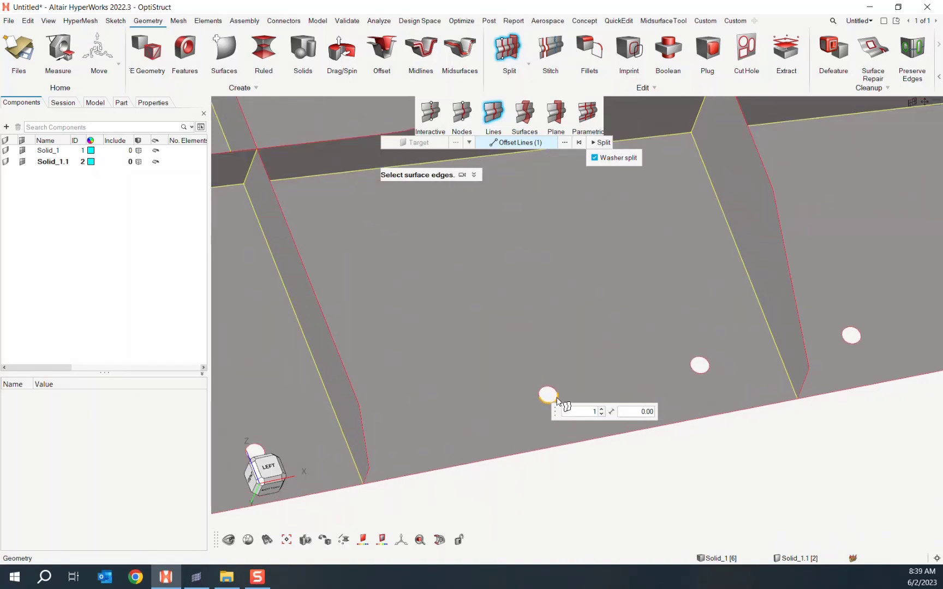
pyautogui.rightClick(556, 401)
pyautogui.moveTo(604, 405)
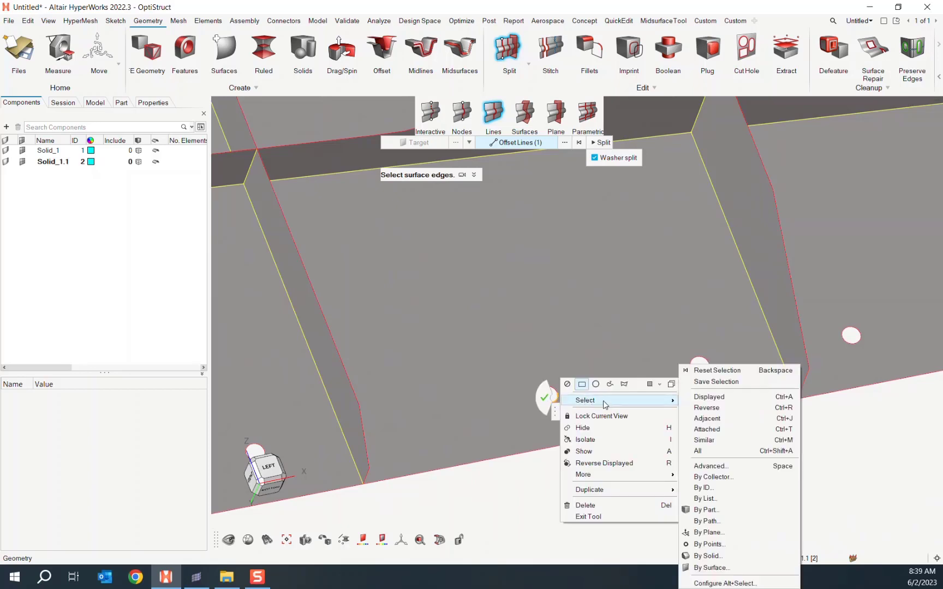
pyautogui.click(704, 439)
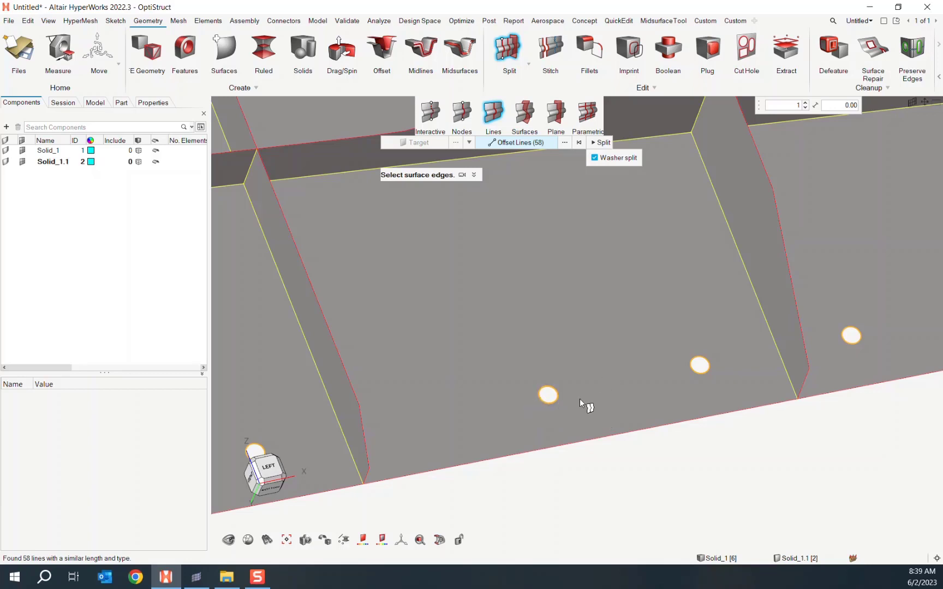
# - Split 0.005-offset washer rings around the bolt holes on the target surfaces, then exit Split
pyautogui.scroll(-5, 580, 400)
pyautogui.scroll(-3, 572, 406)
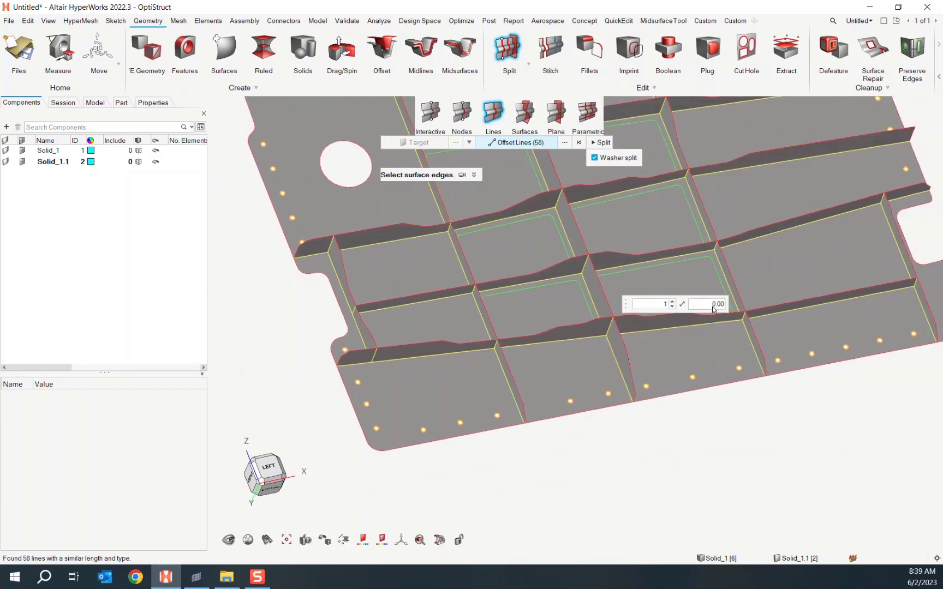
pyautogui.click(718, 306)
pyautogui.press('Return')
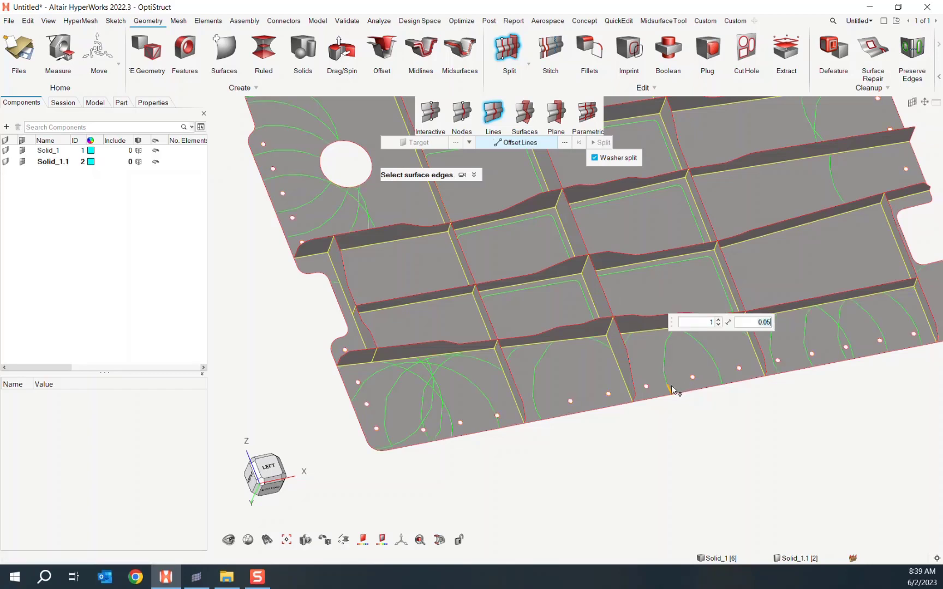
pyautogui.click(671, 385)
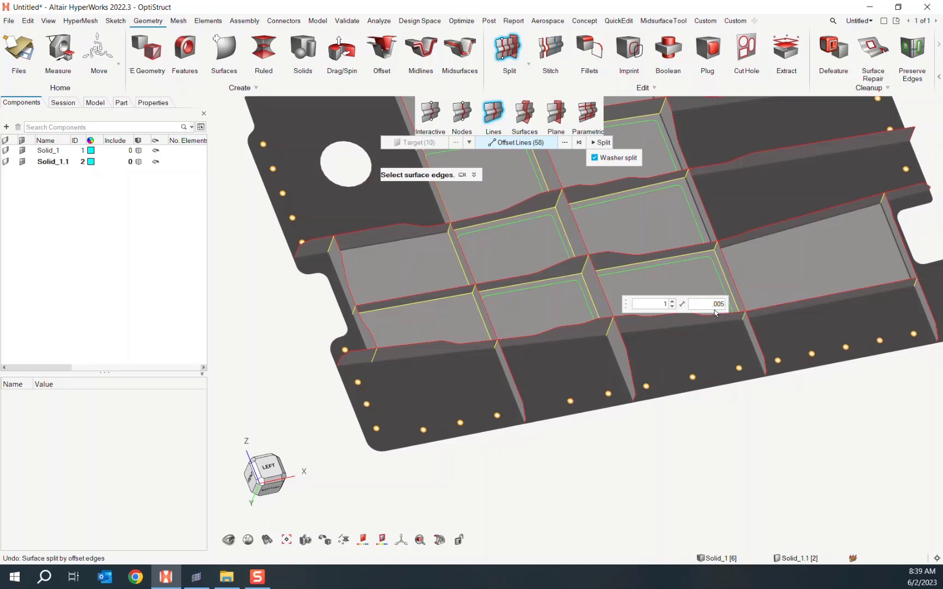
pyautogui.middleClick(716, 313)
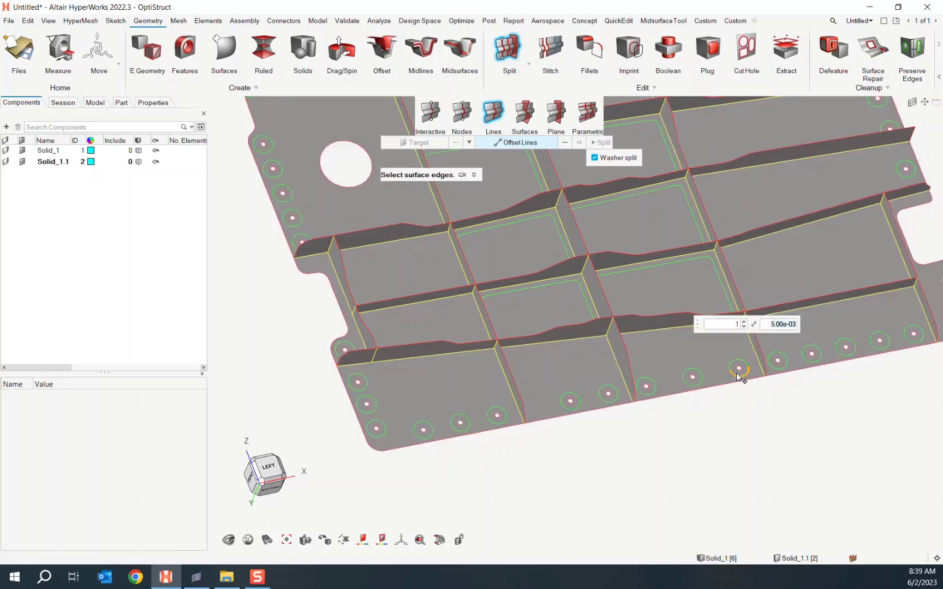
pyautogui.keyDown('ctrl'); pyautogui.moveTo(820, 406); pyautogui.dragTo(689, 463, button='right'); pyautogui.keyUp('ctrl')
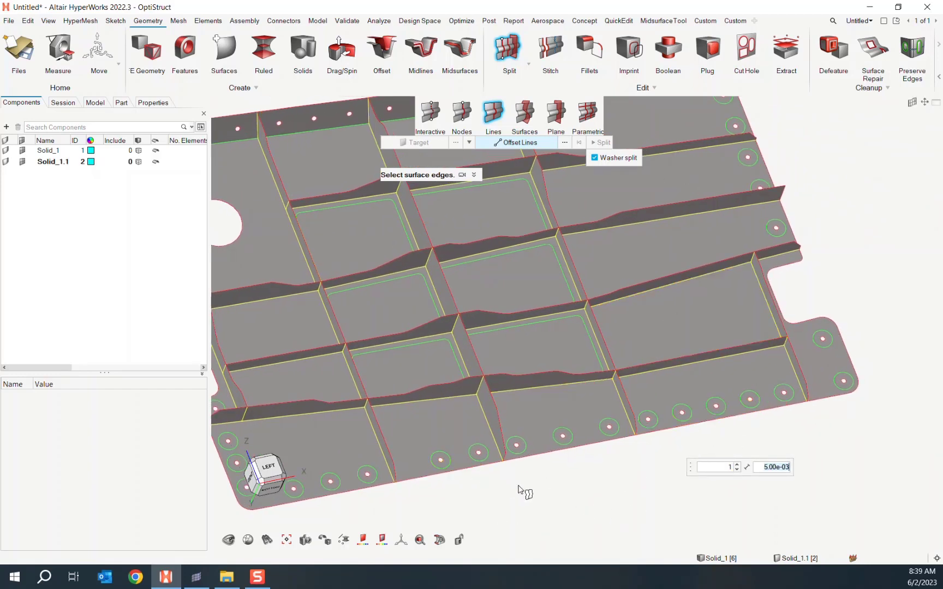
pyautogui.moveTo(689, 469); pyautogui.dragTo(710, 472)
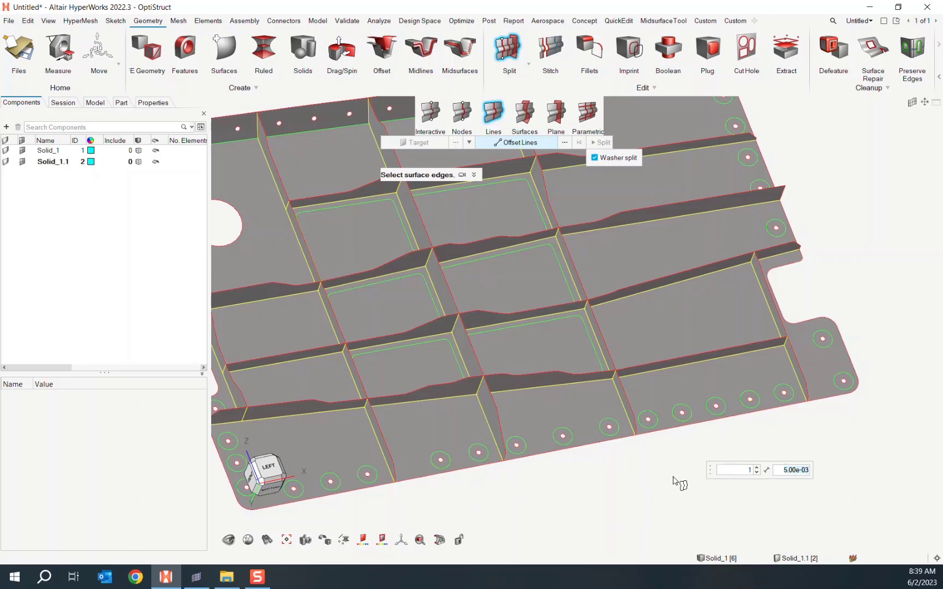
pyautogui.scroll(-1, 669, 478)
pyautogui.press('Escape')
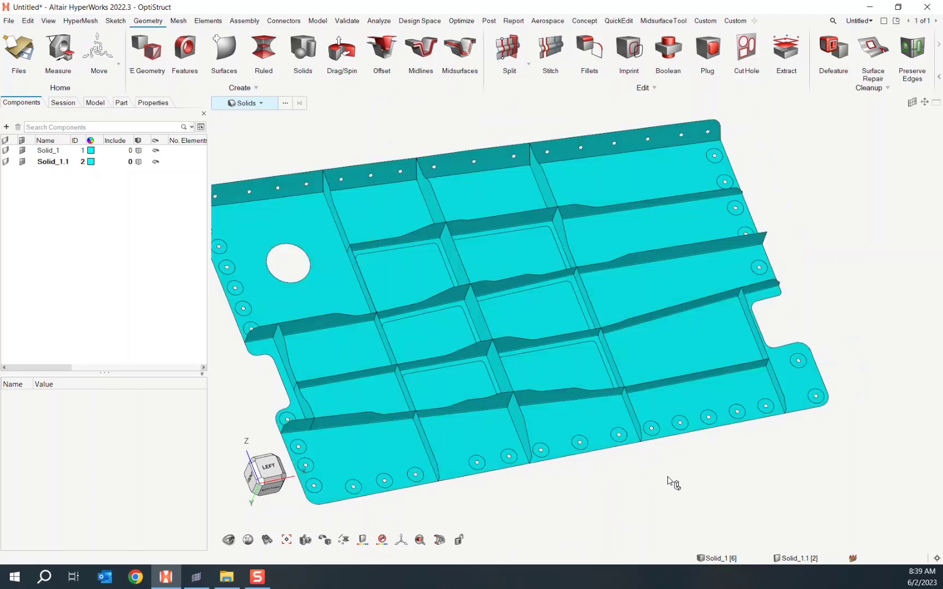
pyautogui.scroll(-2, 672, 482)
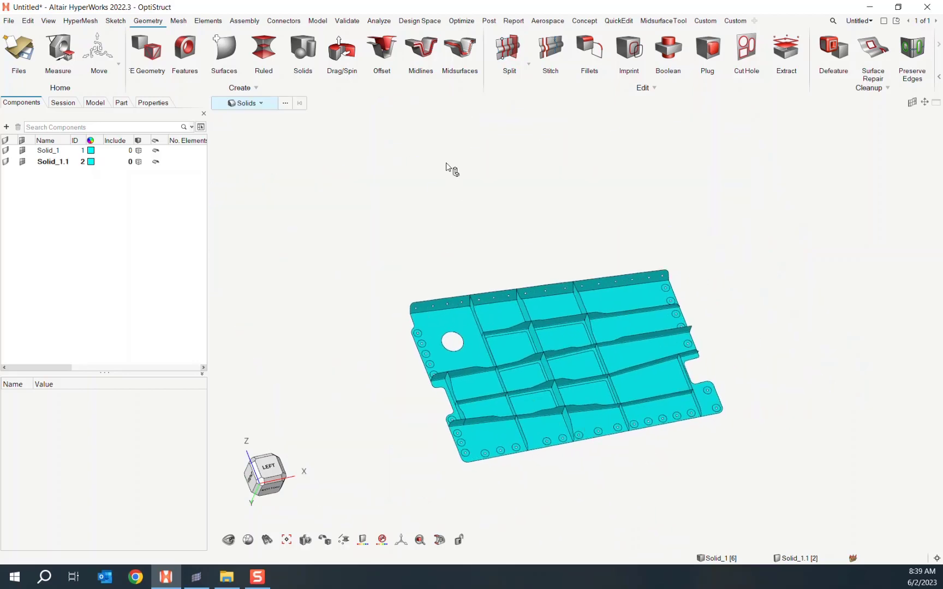
# - Mesh all 97 panel surfaces with 0.001-size General 2D shells, giving 164544 elements
pyautogui.click(178, 21)
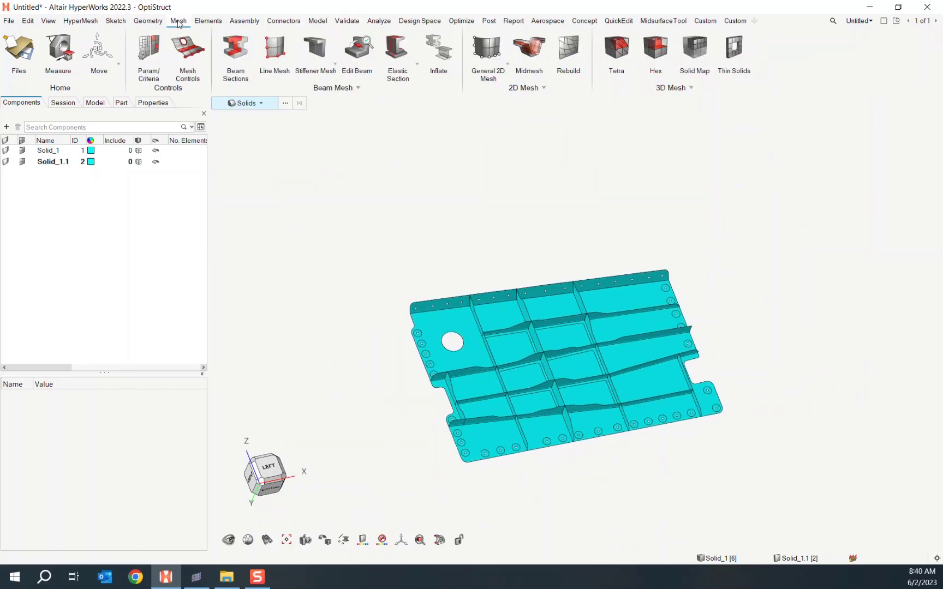
pyautogui.click(486, 49)
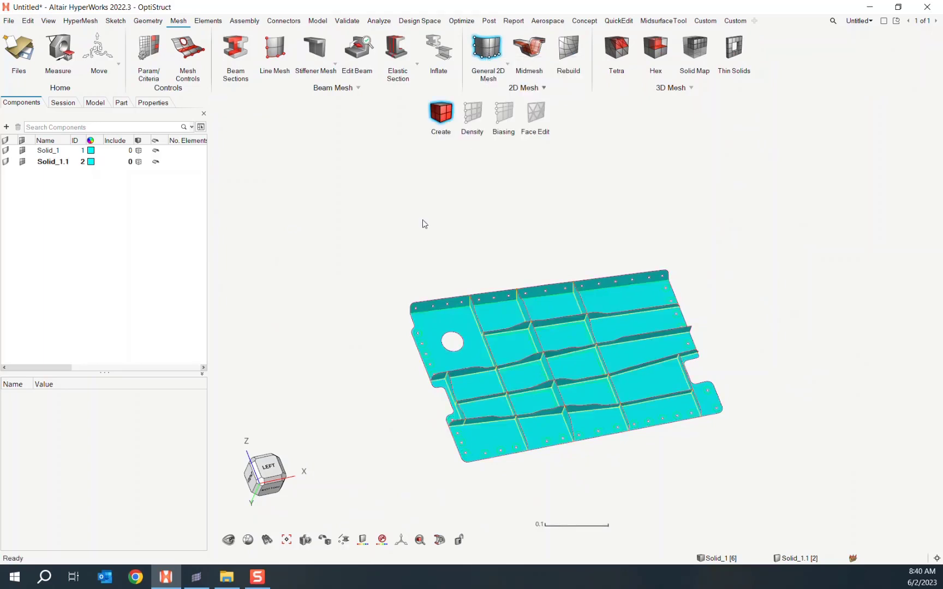
pyautogui.moveTo(373, 255); pyautogui.dragTo(779, 473)
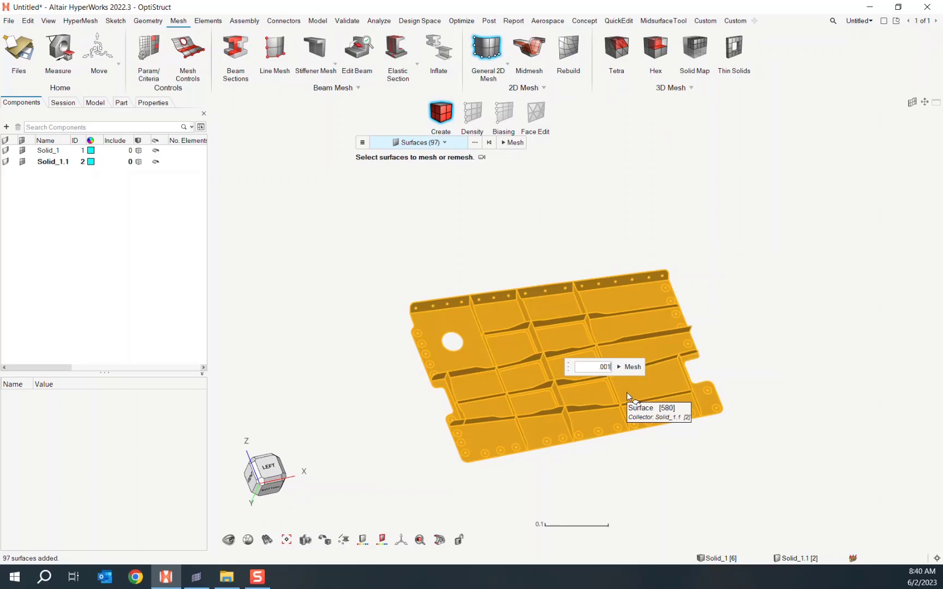
pyautogui.click(632, 367)
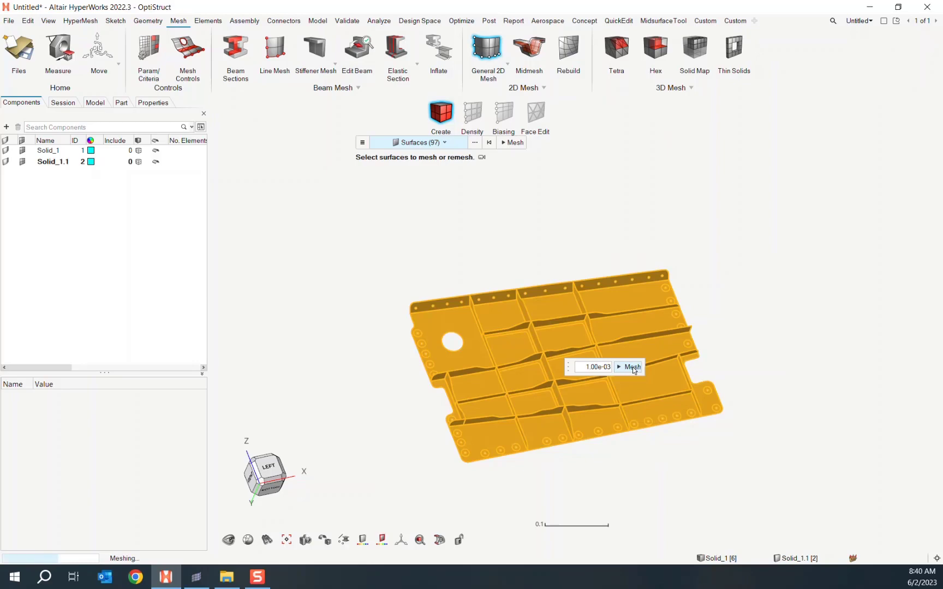
pyautogui.scroll(3, 622, 452)
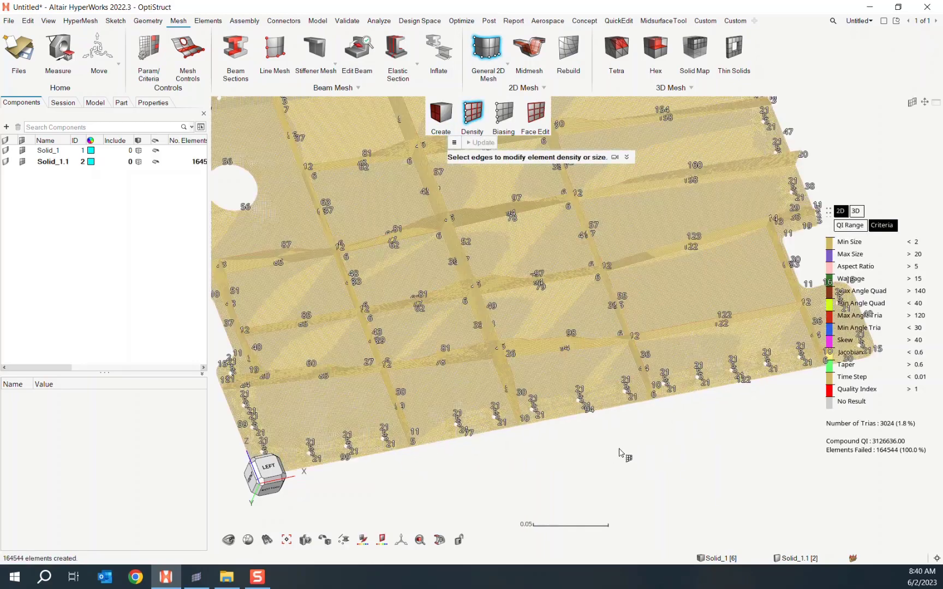
pyautogui.scroll(4, 600, 442)
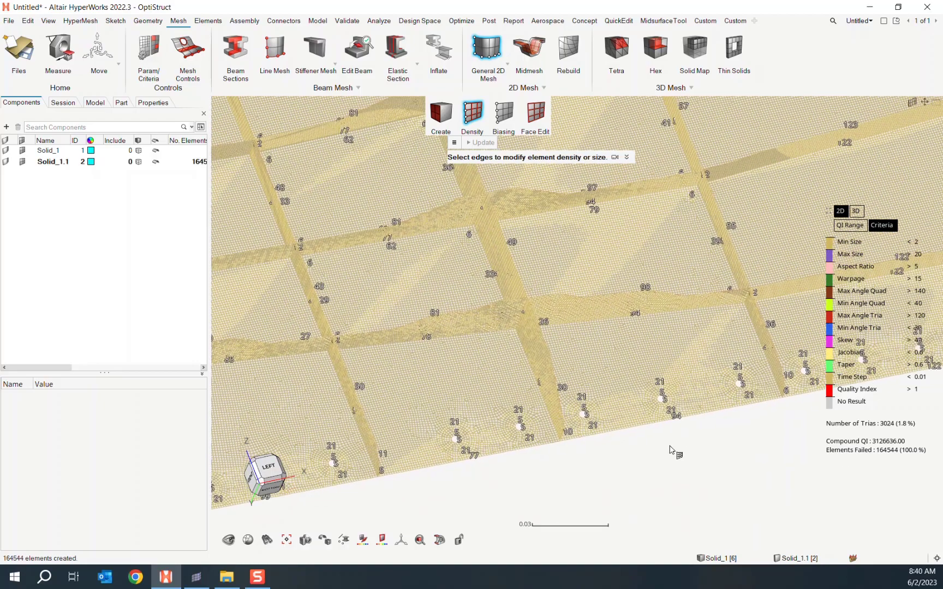
pyautogui.scroll(-5, 672, 450)
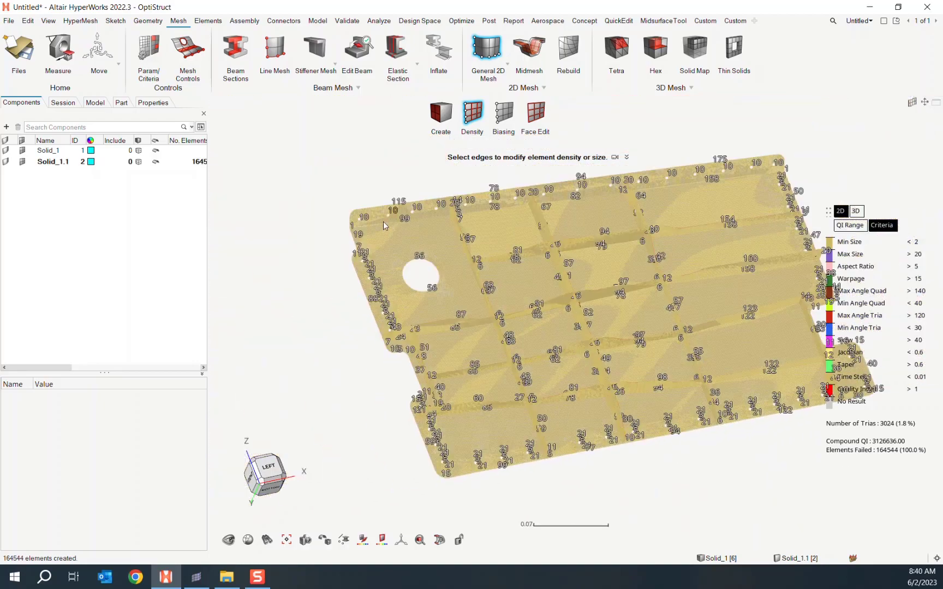
pyautogui.press('Escape')
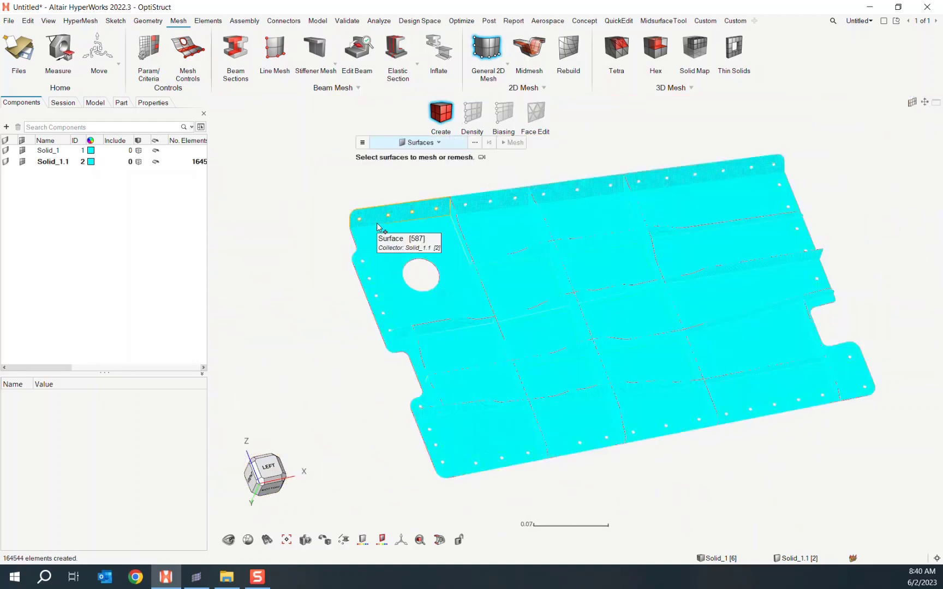
# - Remesh all 97 surfaces at a 0.005 element size, giving 6953 shells
pyautogui.hotkey('ctrl', 'a')
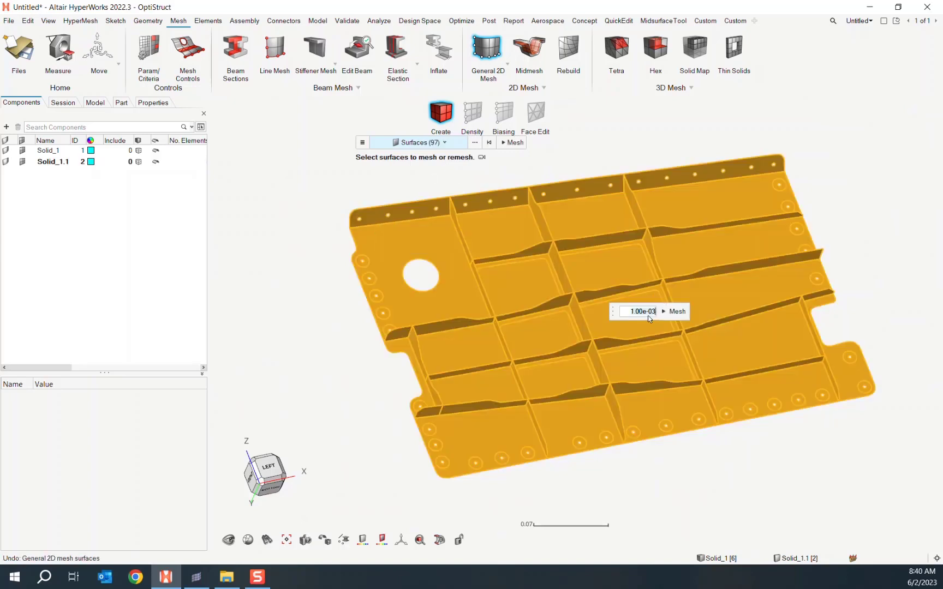
pyautogui.doubleClick(648, 315)
pyautogui.press('BackSpace')
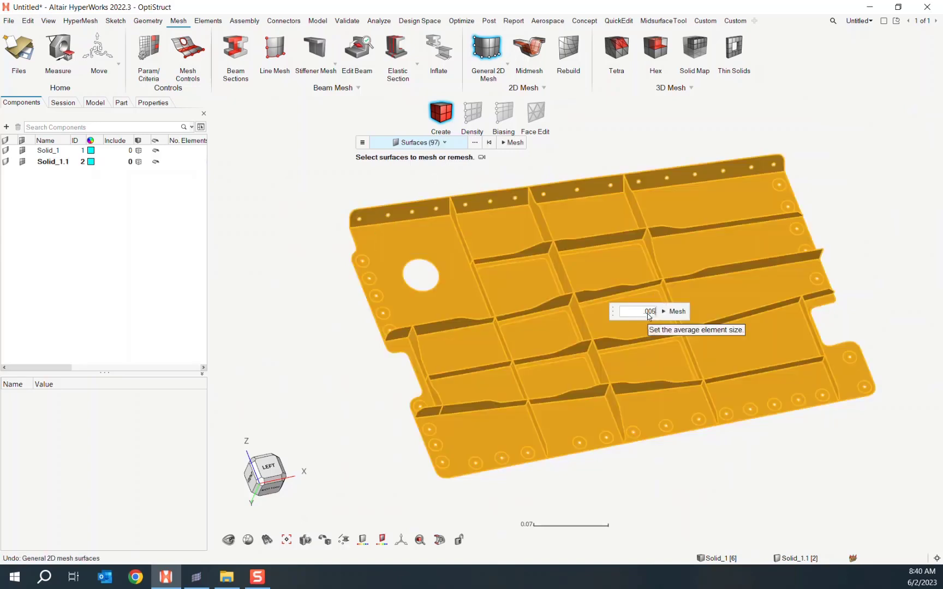
pyautogui.write('.005')
pyautogui.press('Return')
pyautogui.click(668, 312)
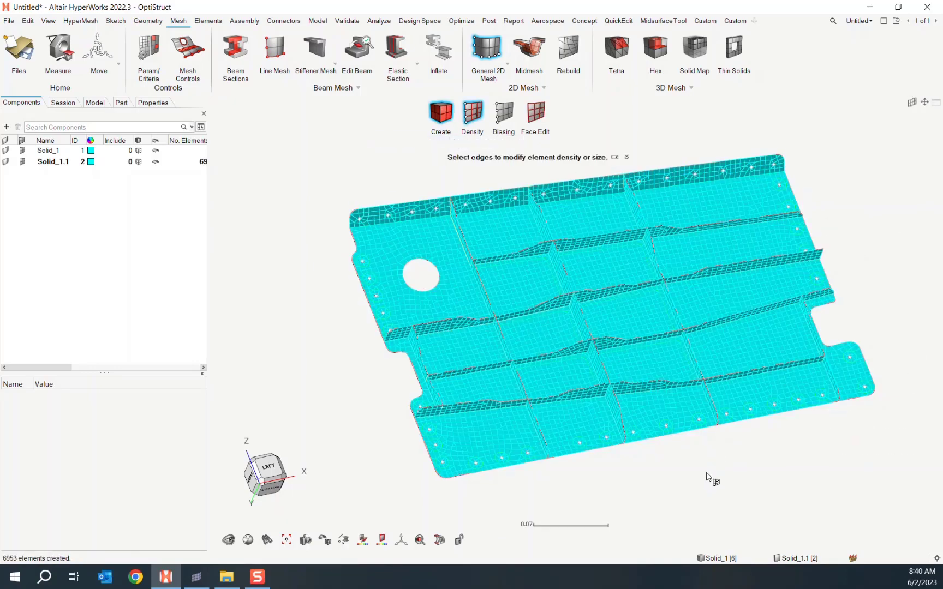
pyautogui.press('Escape')
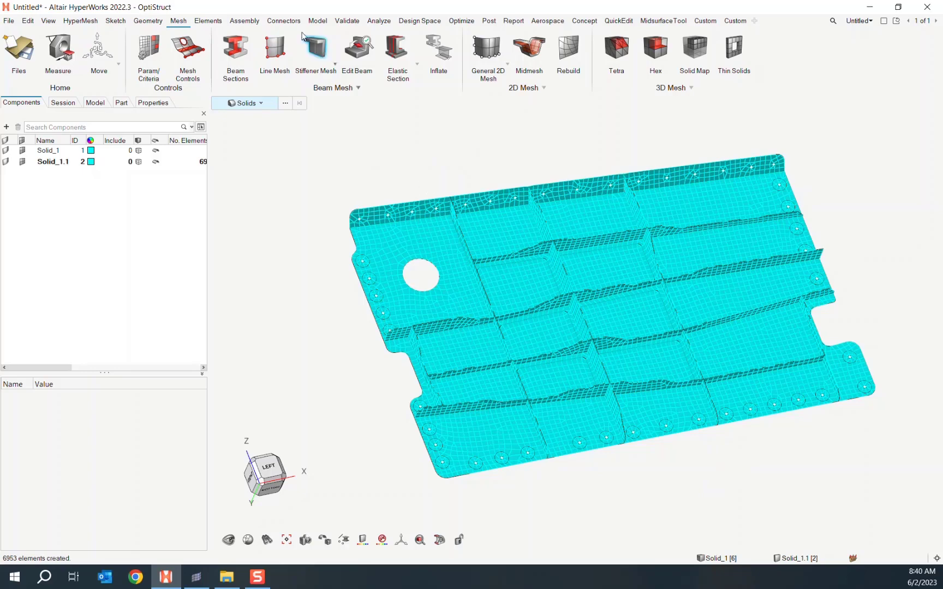
# - Map the solid's thickness onto all midsurface shell elements as PSHELL properties (0.0012–0.0038)
pyautogui.click(208, 22)
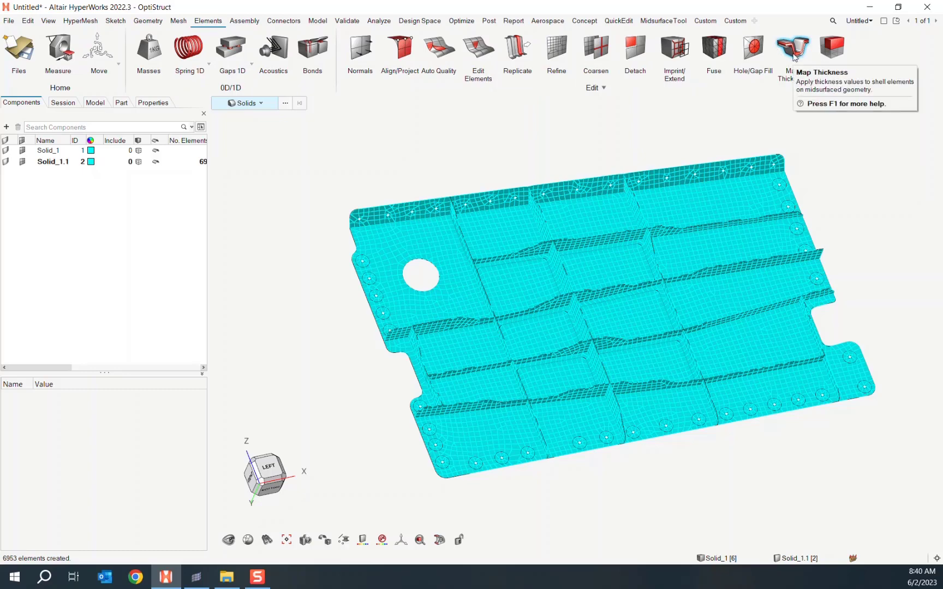
pyautogui.click(793, 52)
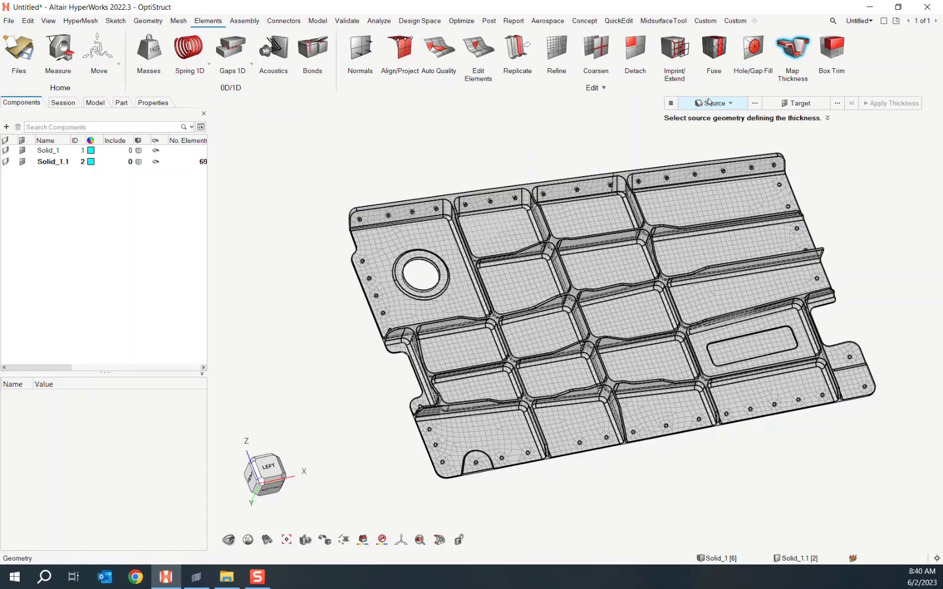
pyautogui.click(677, 185)
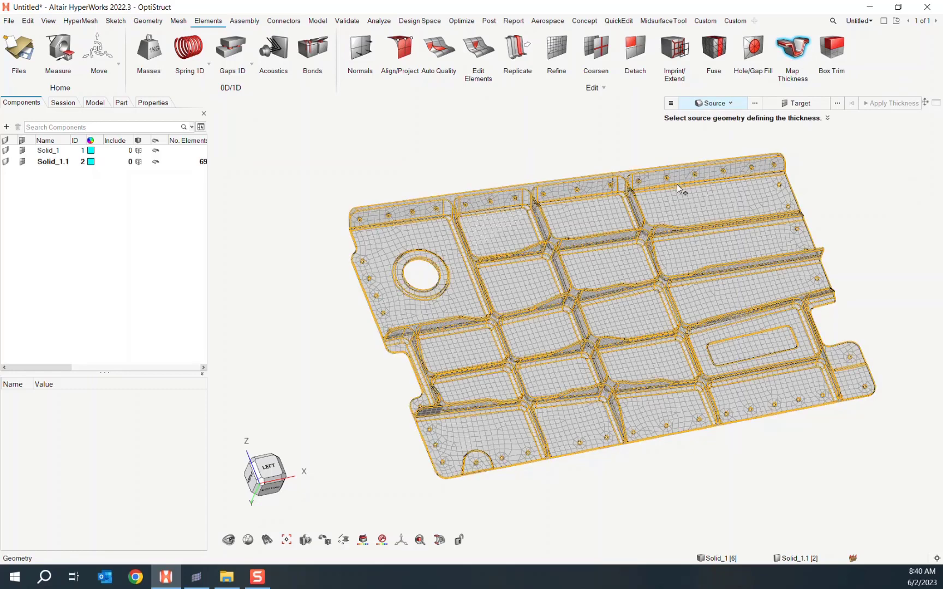
pyautogui.click(791, 108)
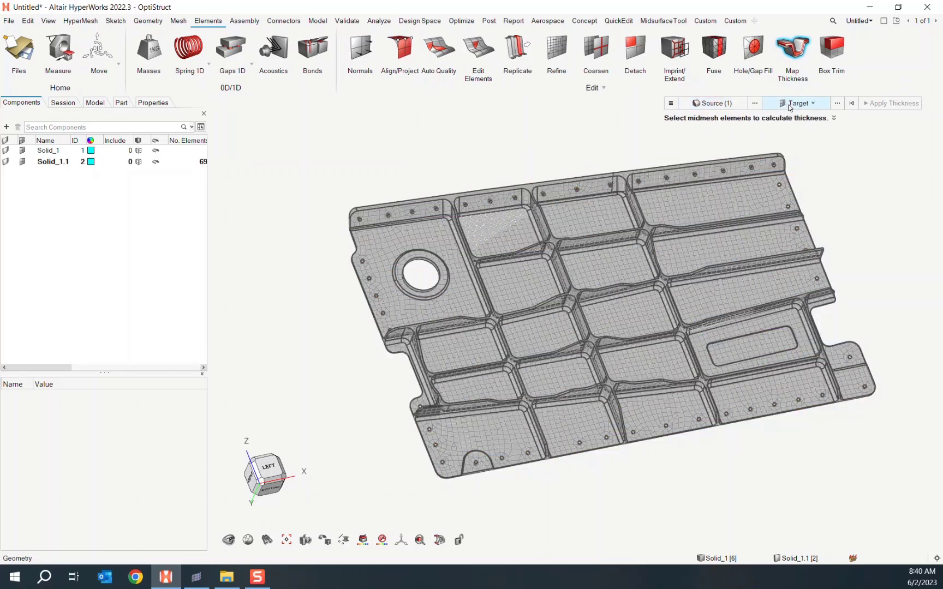
pyautogui.moveTo(303, 161); pyautogui.dragTo(942, 484)
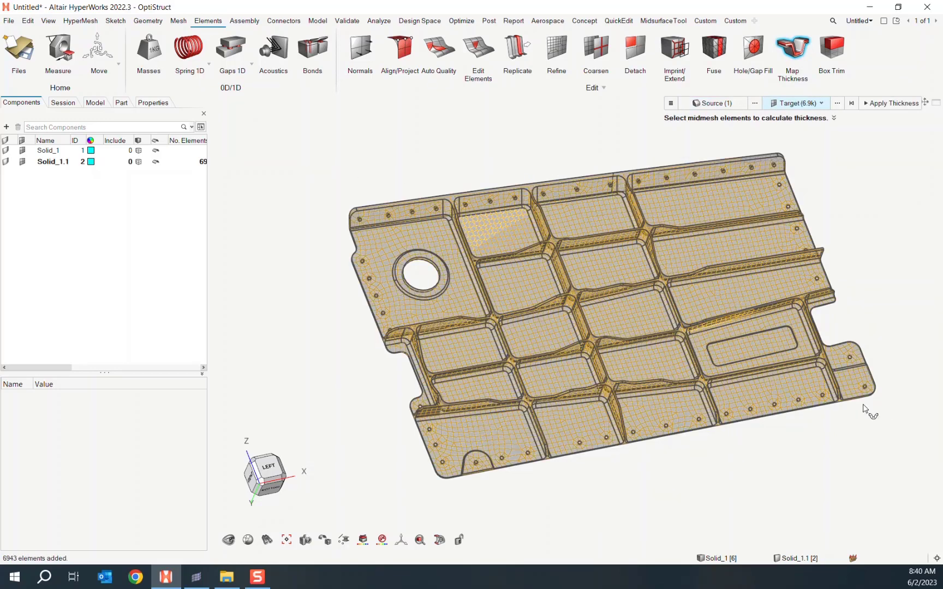
pyautogui.moveTo(723, 133); pyautogui.dragTo(805, 173)
pyautogui.click(671, 103)
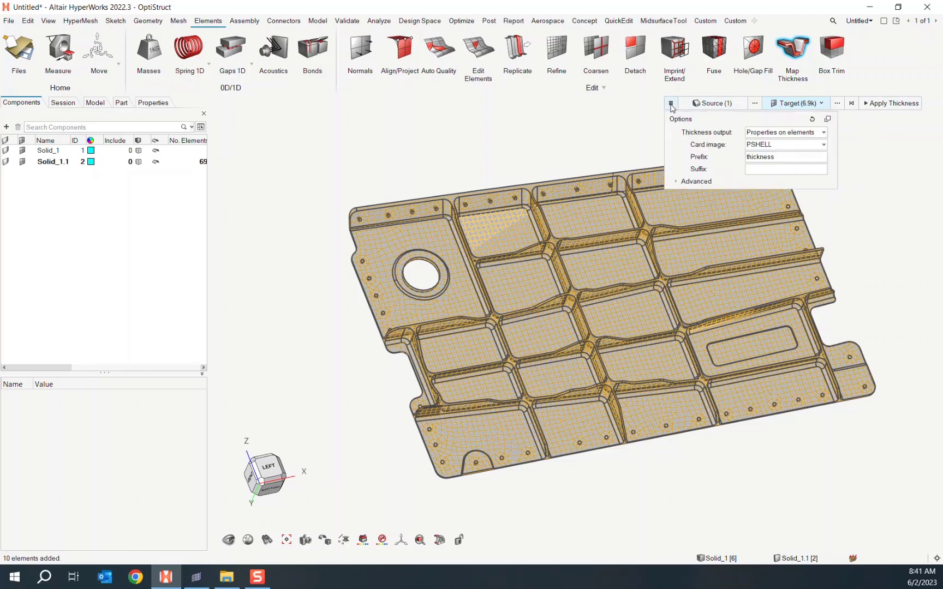
pyautogui.click(679, 184)
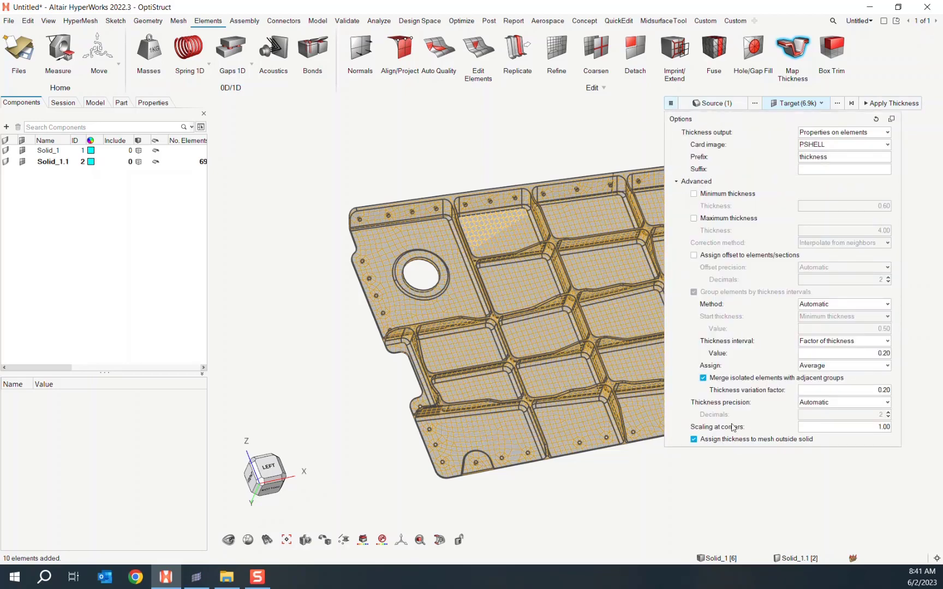
pyautogui.click(680, 183)
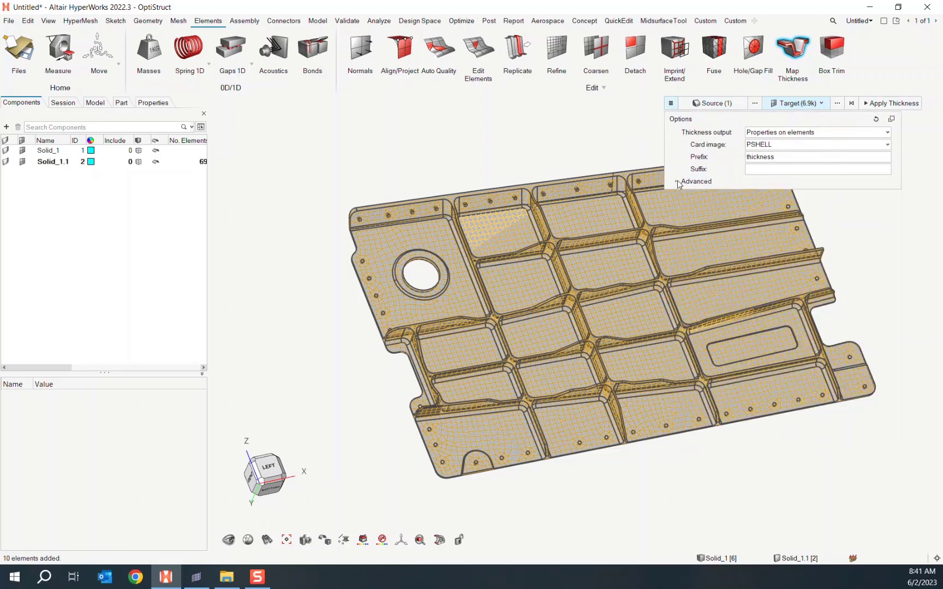
pyautogui.click(890, 106)
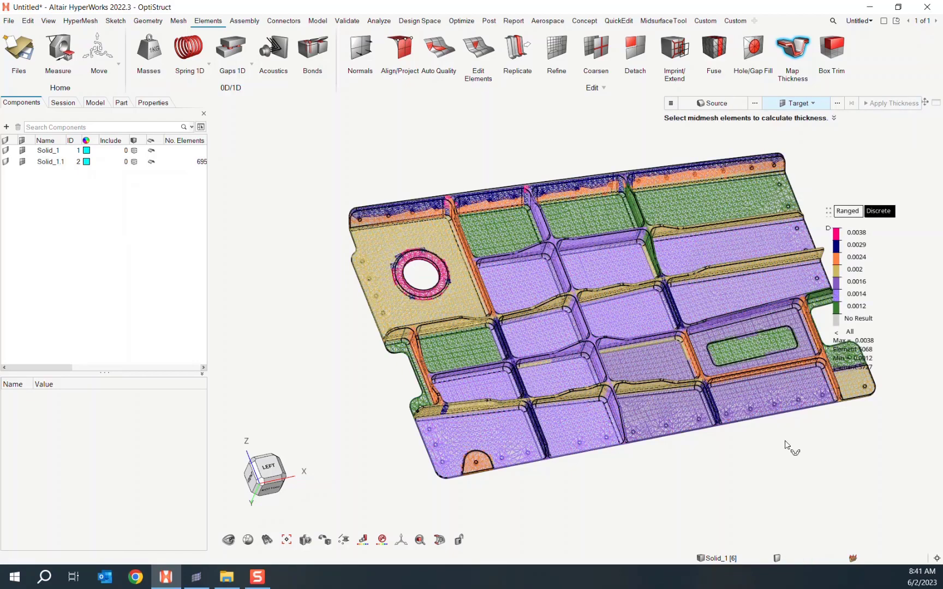
# - Zoom in on the lower ribs and display the elements shaded with mesh lines
pyautogui.moveTo(750, 465); pyautogui.dragTo(648, 453, button='middle')
pyautogui.scroll(5, 599, 442)
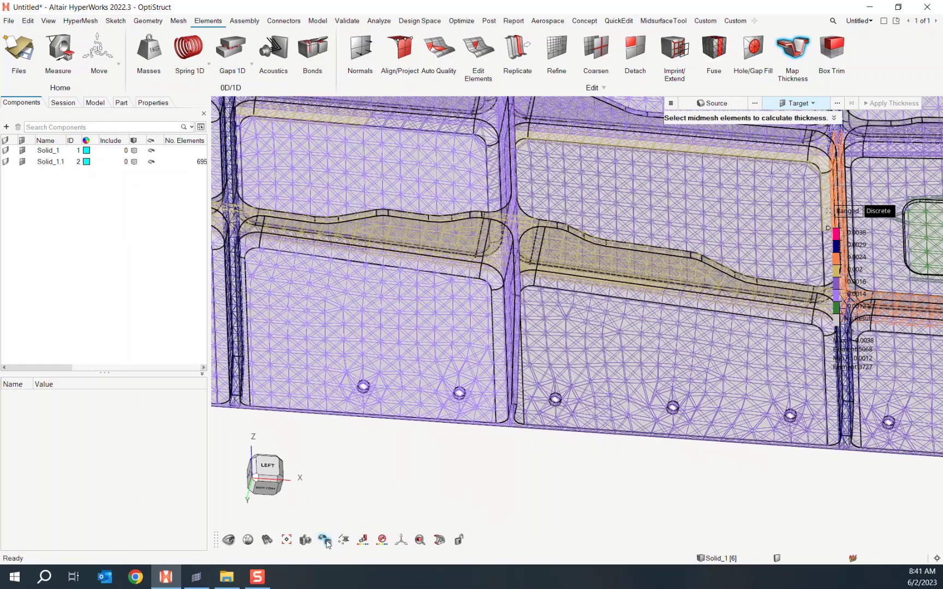
pyautogui.moveTo(325, 541)
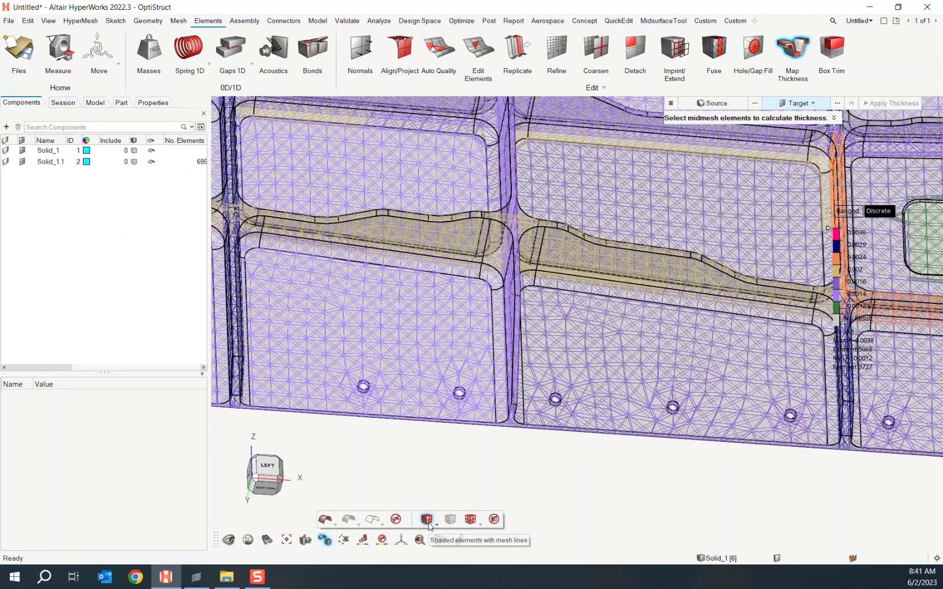
pyautogui.click(426, 519)
# - Inspect the mapped thickness contour across the whole panel from an oblique view, then exit Map Thickness
pyautogui.moveTo(539, 470); pyautogui.dragTo(596, 494, button='right')
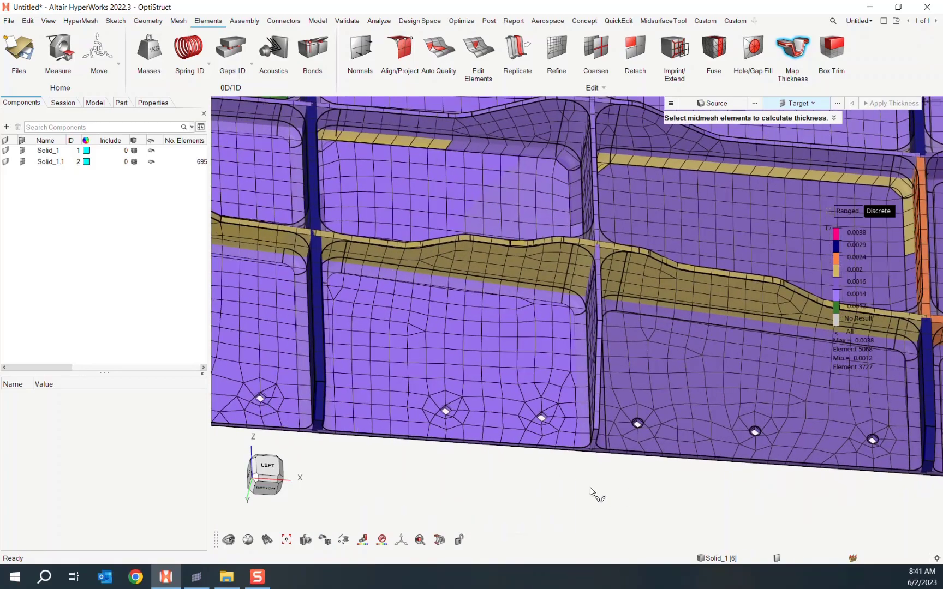
pyautogui.scroll(-6, 591, 494)
pyautogui.moveTo(616, 487); pyautogui.dragTo(821, 240, button='middle')
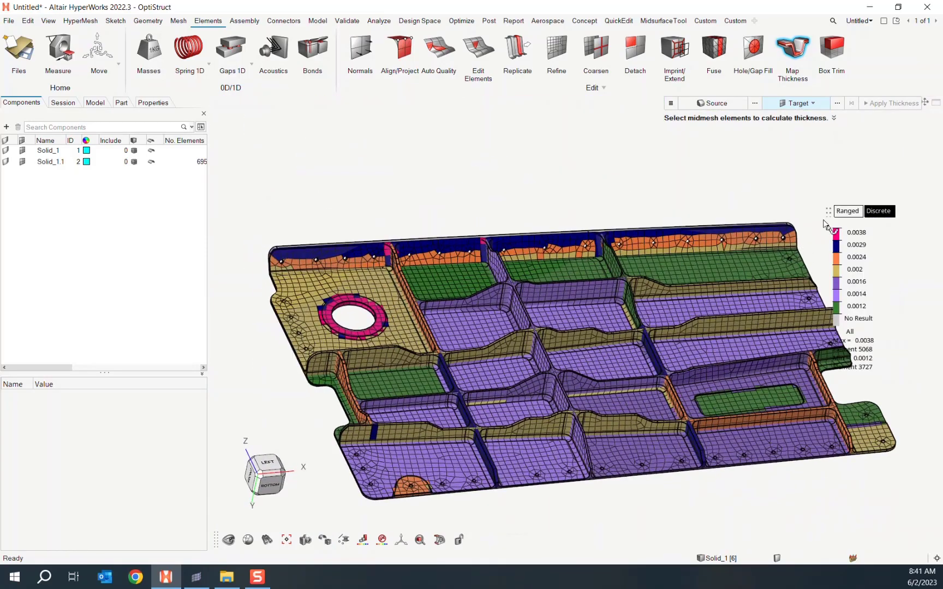
pyautogui.scroll(5, 583, 453)
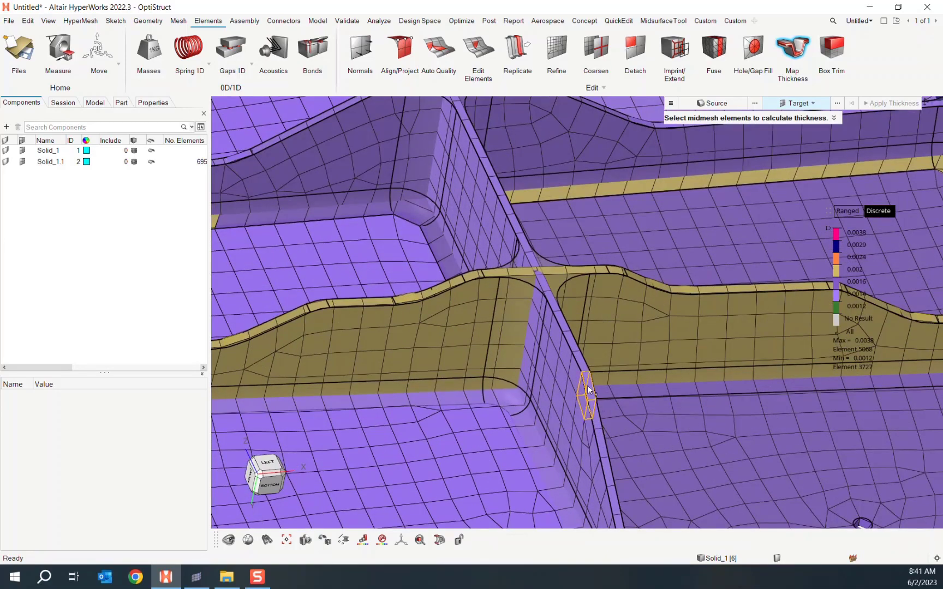
pyautogui.scroll(-6, 587, 385)
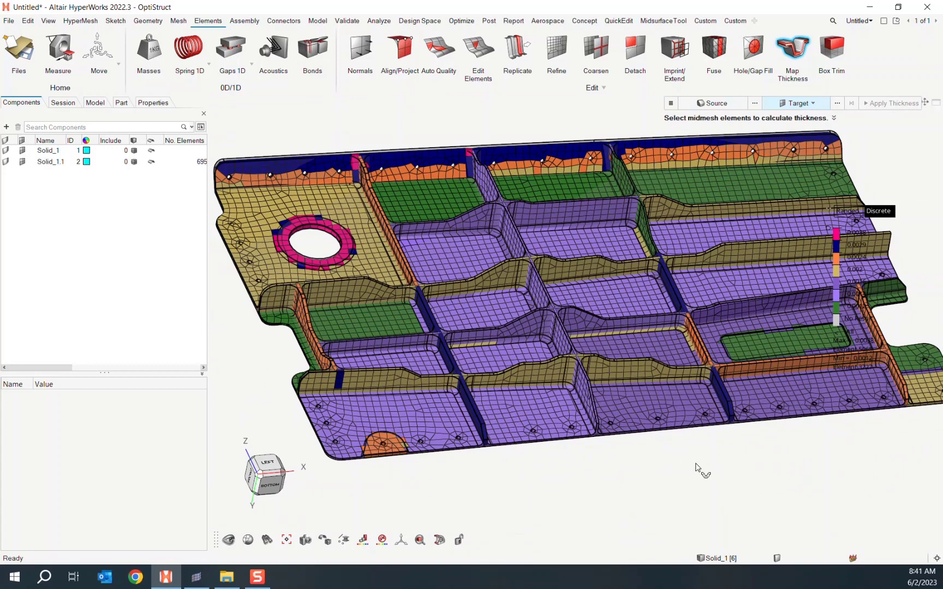
pyautogui.moveTo(721, 461)
pyautogui.mouseDown(button='middle')
pyautogui.moveTo(655, 469)
pyautogui.moveTo(731, 477)
pyautogui.mouseUp(button='middle')
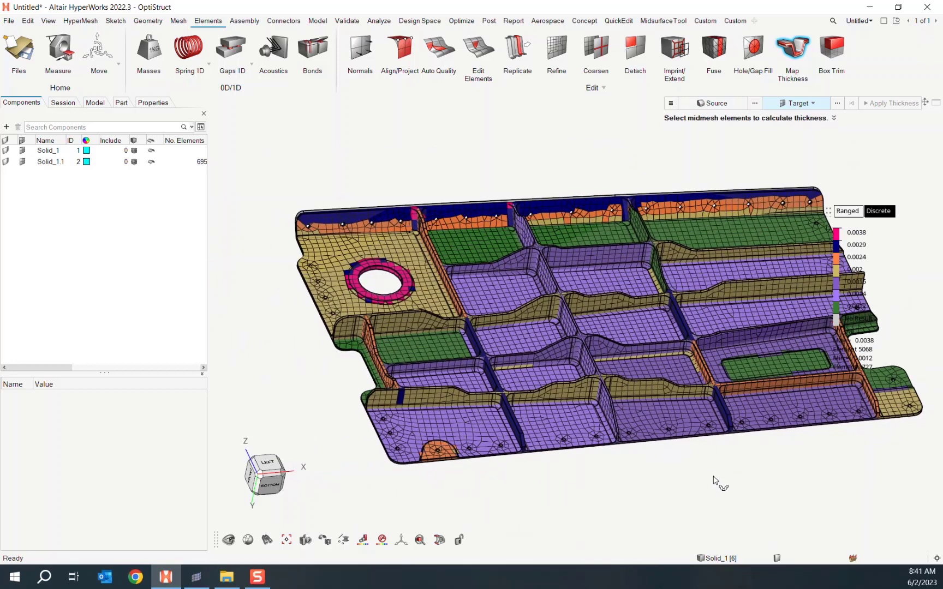
pyautogui.press('Escape')
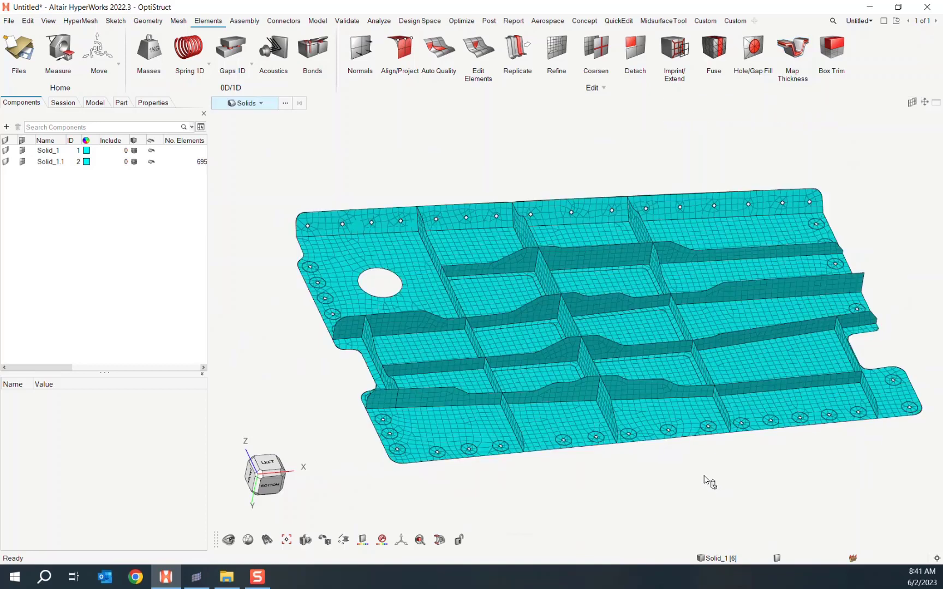
# - Open the first empty Custom page, then create a third Custom ribbon page from the tab-row menu
pyautogui.press('Escape')
pyautogui.moveTo(577, 138); pyautogui.dragTo(540, 131, button='right')
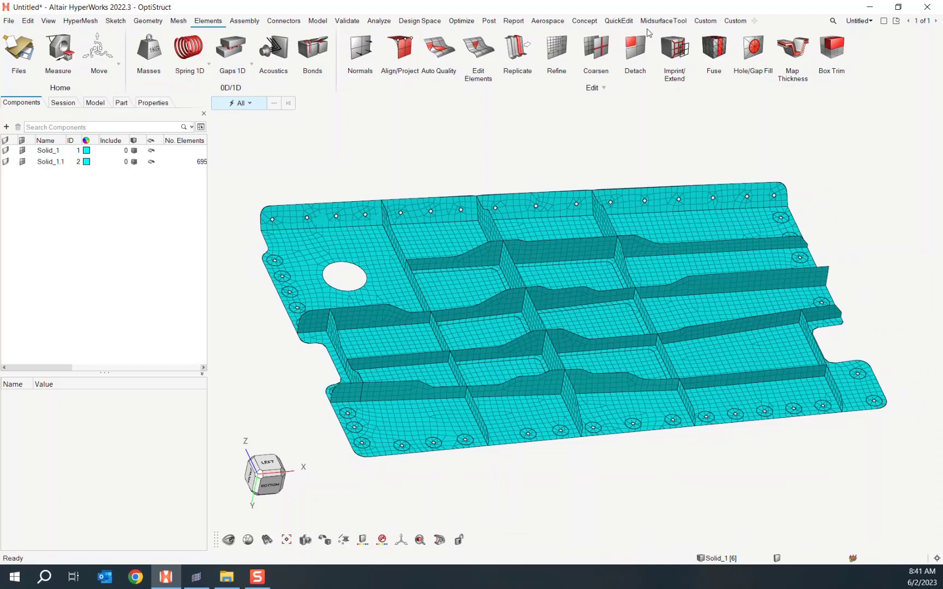
pyautogui.click(704, 22)
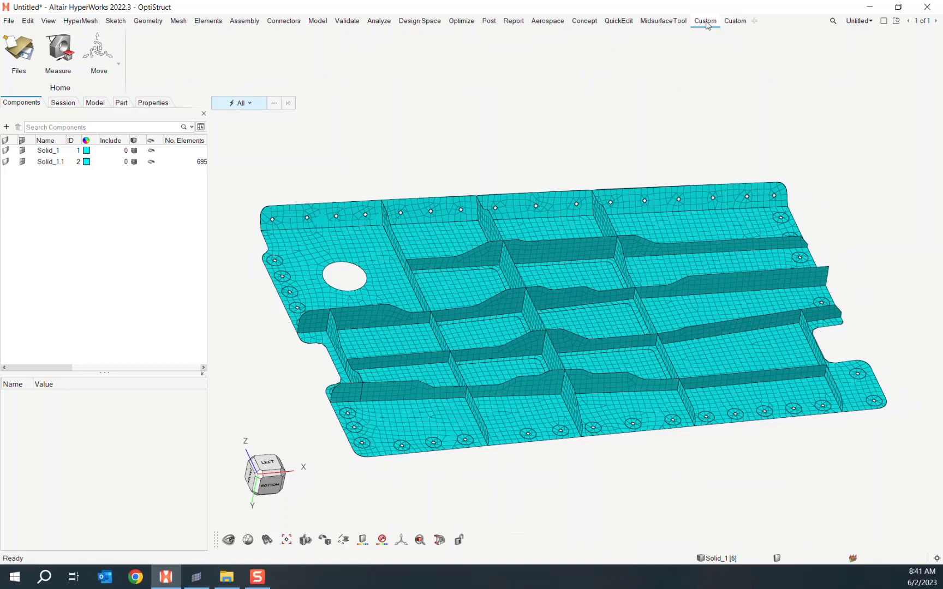
pyautogui.rightClick(767, 24)
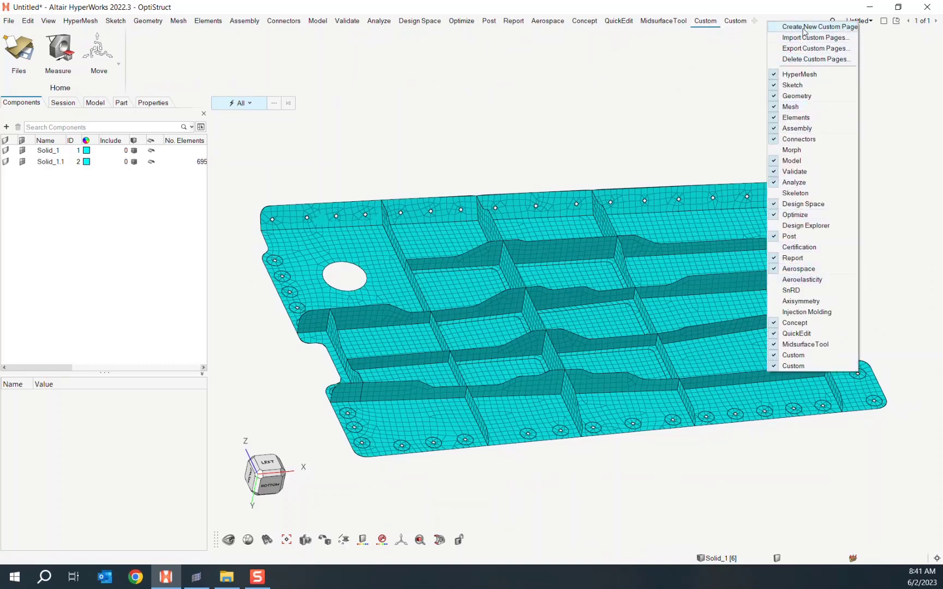
pyautogui.click(712, 66)
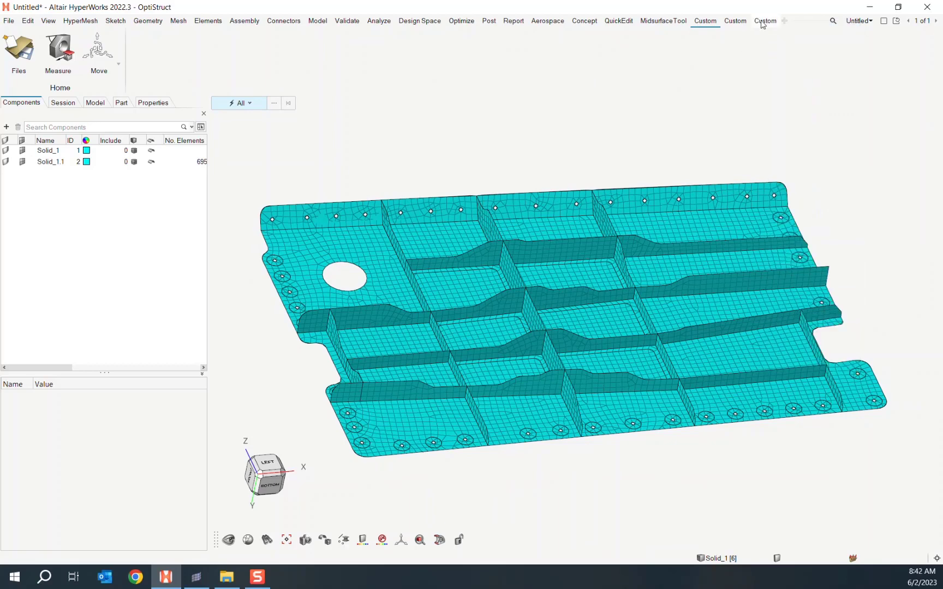
# - Add Midsurfaces, Split, Stitch, Surfaces, General 2D Mesh and Map Thickness to the new Custom page
pyautogui.click(765, 21)
pyautogui.click(152, 24)
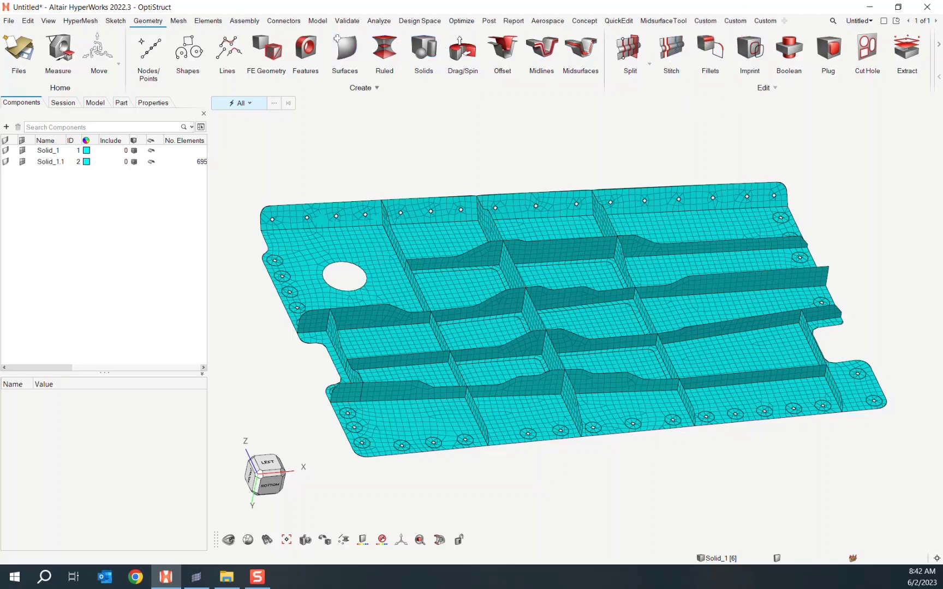
pyautogui.click(178, 21)
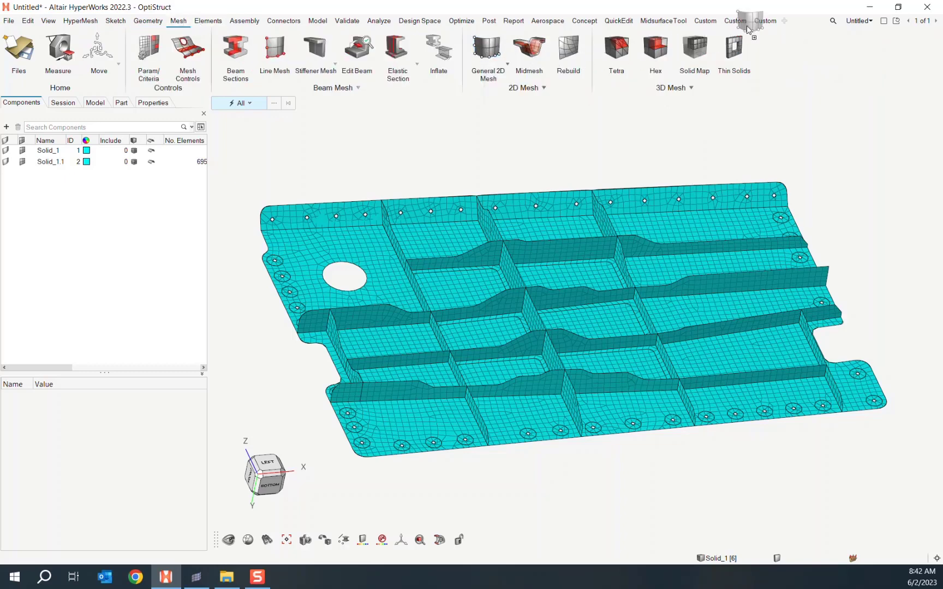
pyautogui.click(207, 21)
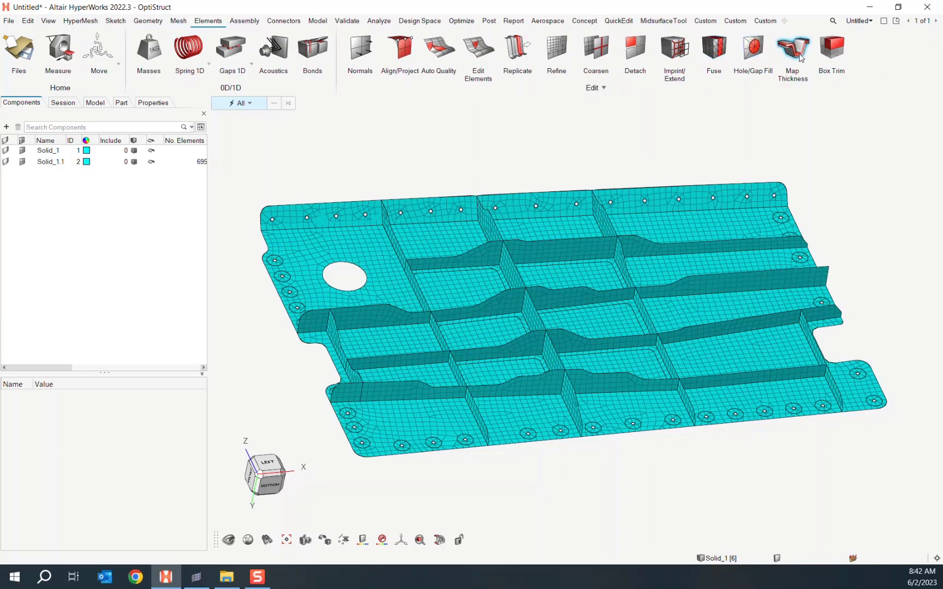
pyautogui.click(765, 22)
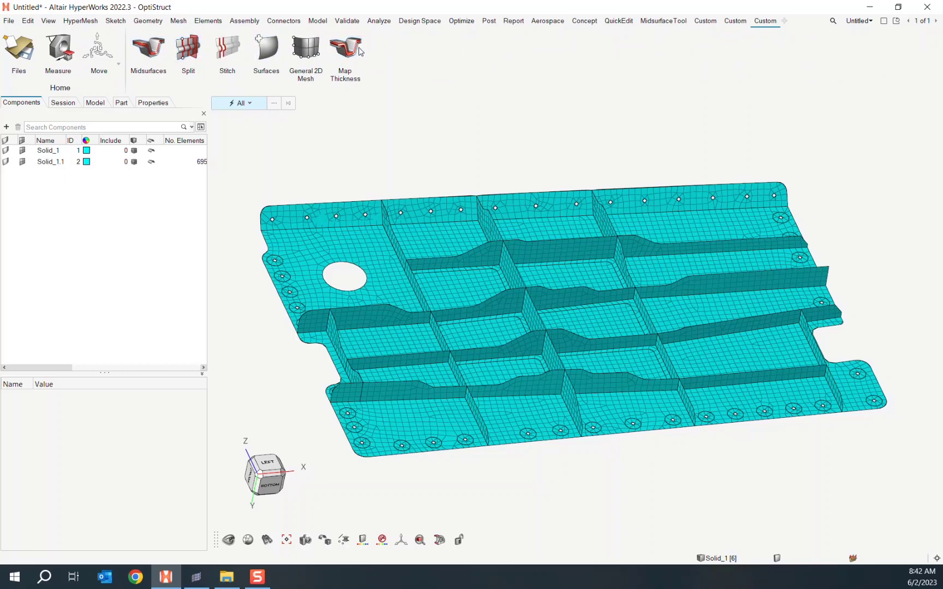
# - Rename the third Custom ribbon page to 'Misruf'
pyautogui.rightClick(770, 22)
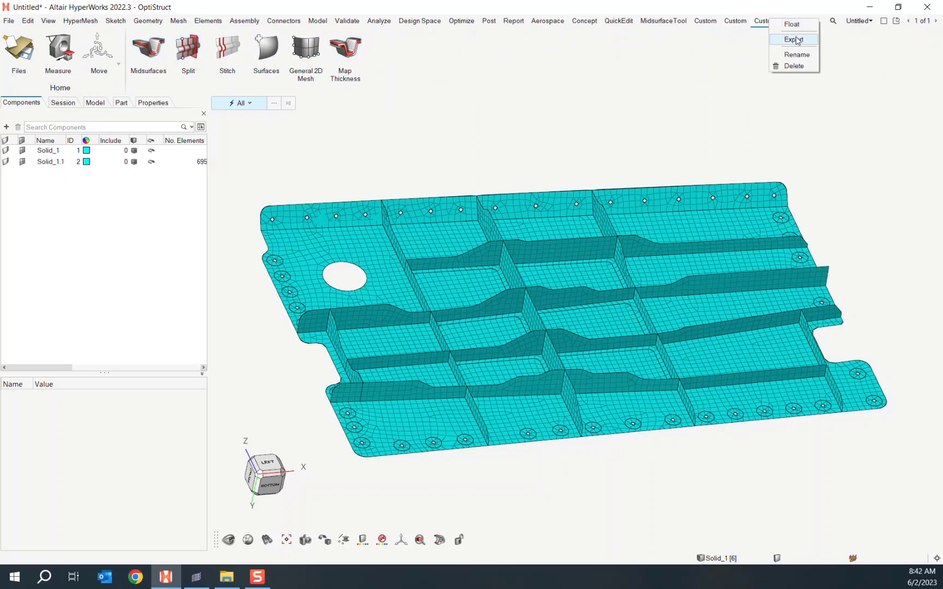
pyautogui.click(807, 59)
pyautogui.write('Misrul')
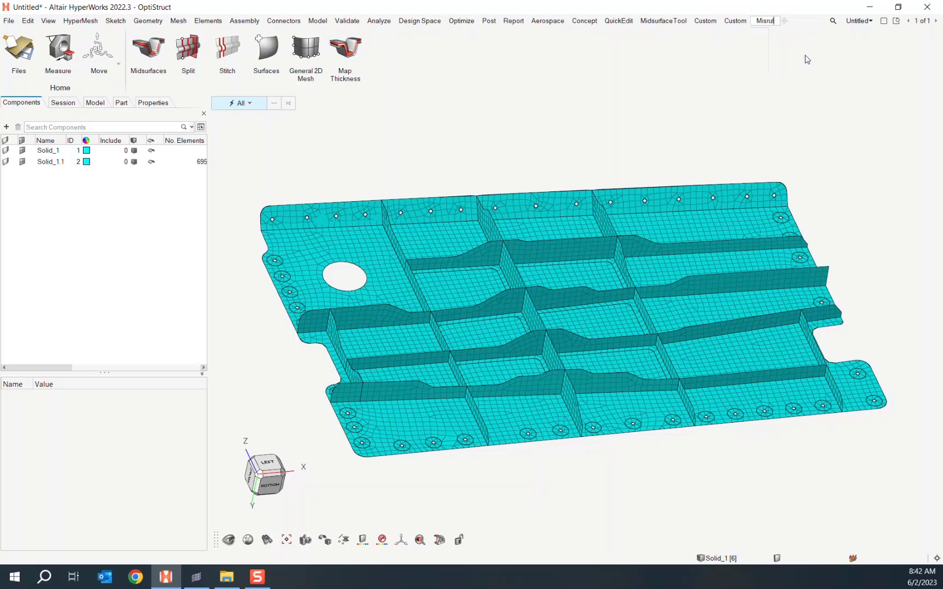
pyautogui.press('Return')
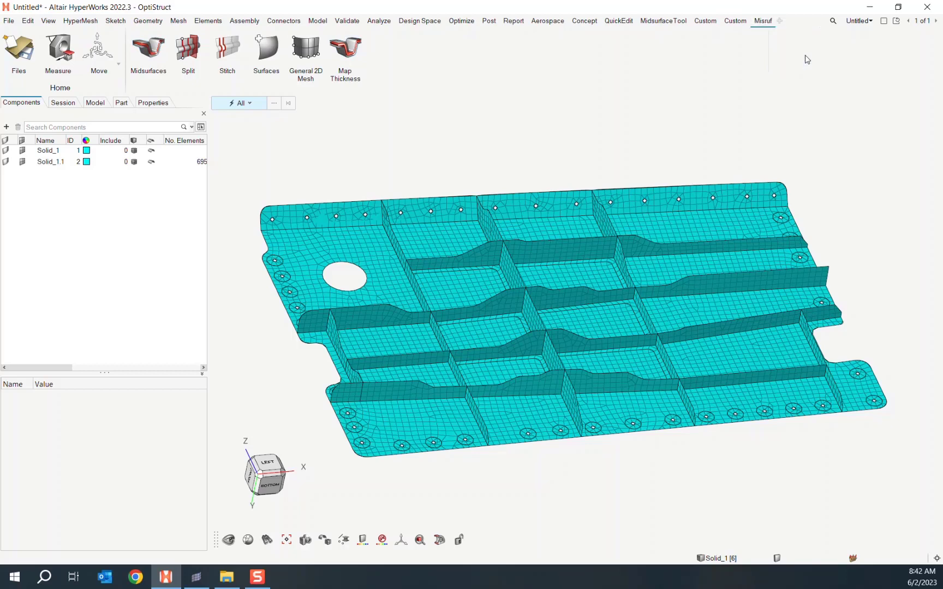